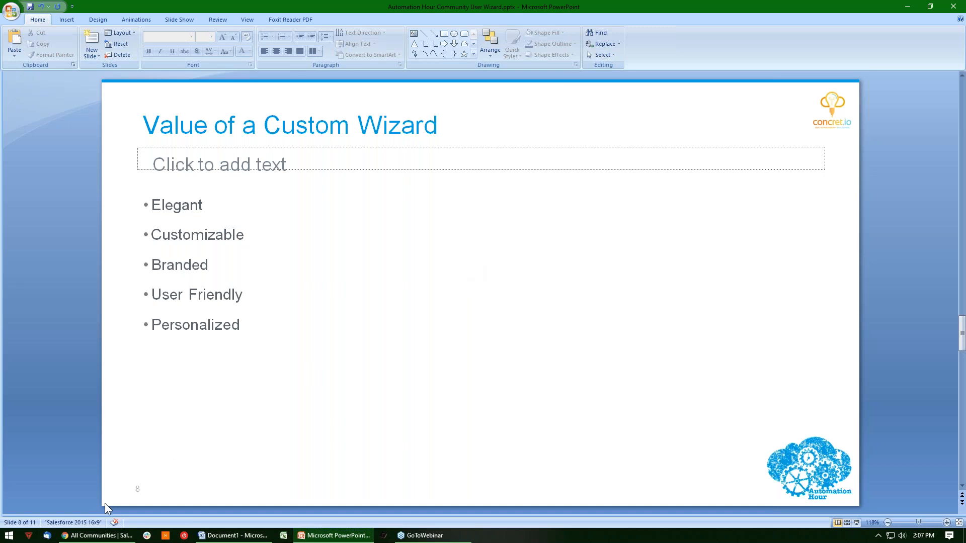
Switch to Chrome and open the Builder of the Delegate External User Administration community in a new tab.
click(97, 535)
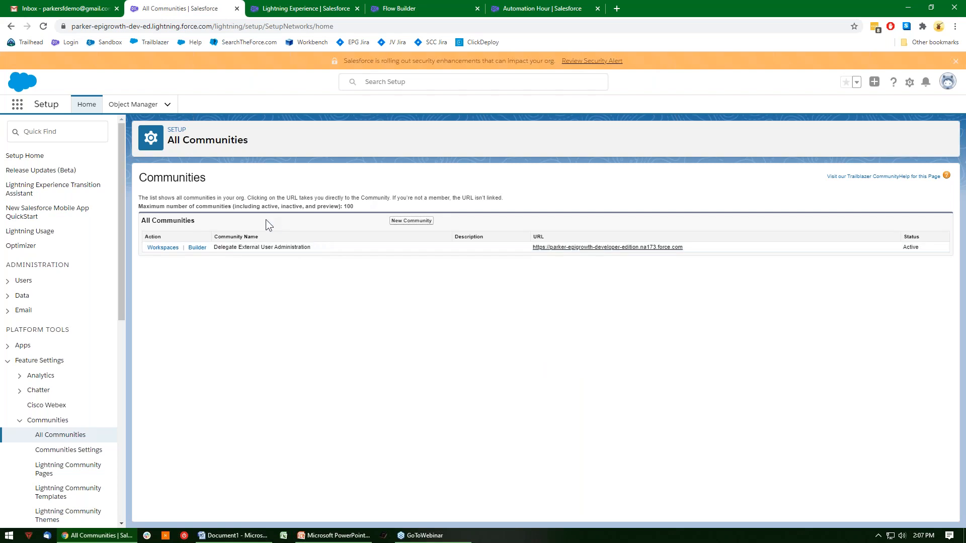
right_click(202, 249)
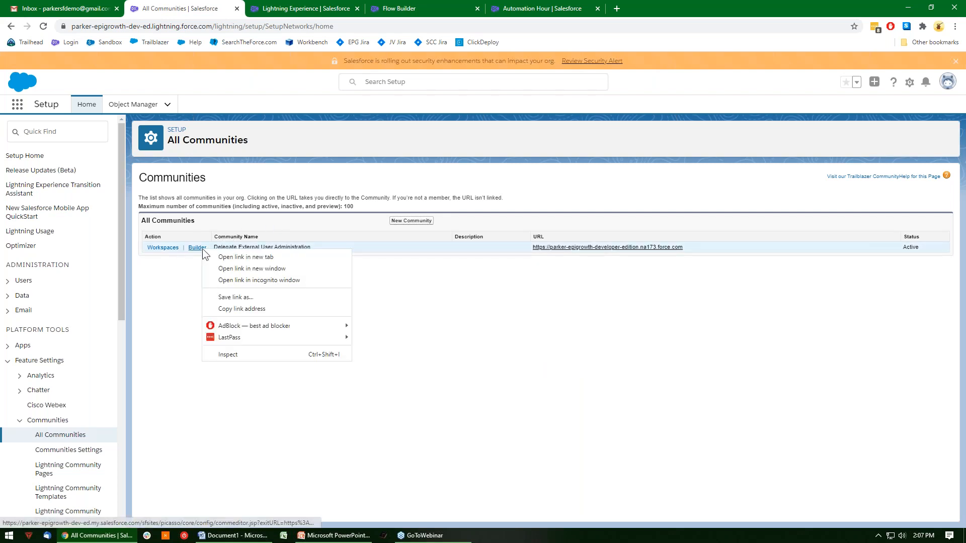
click(236, 253)
key(ctrl+Tab)
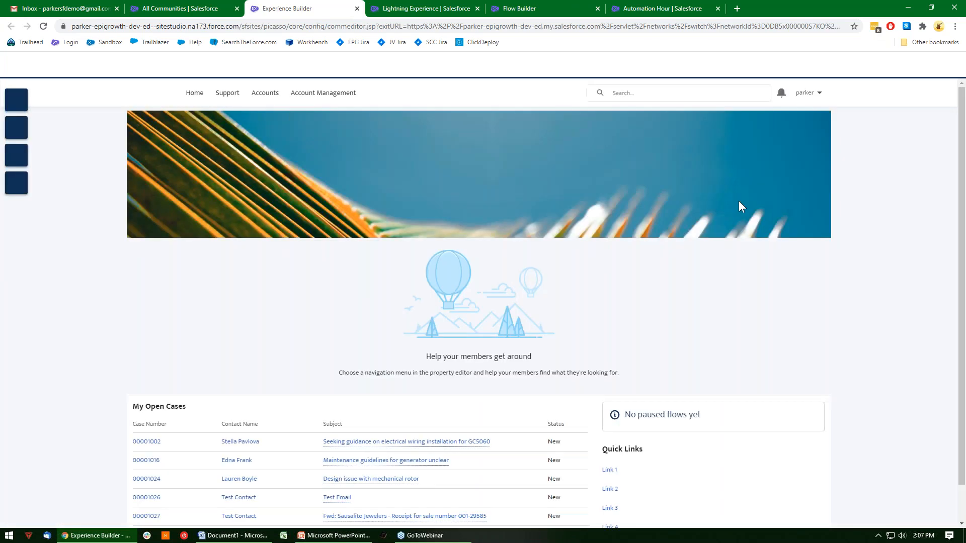
Preview the community's Account Management page and examine its Members and Branding sections.
scroll(394, 216, down, 3)
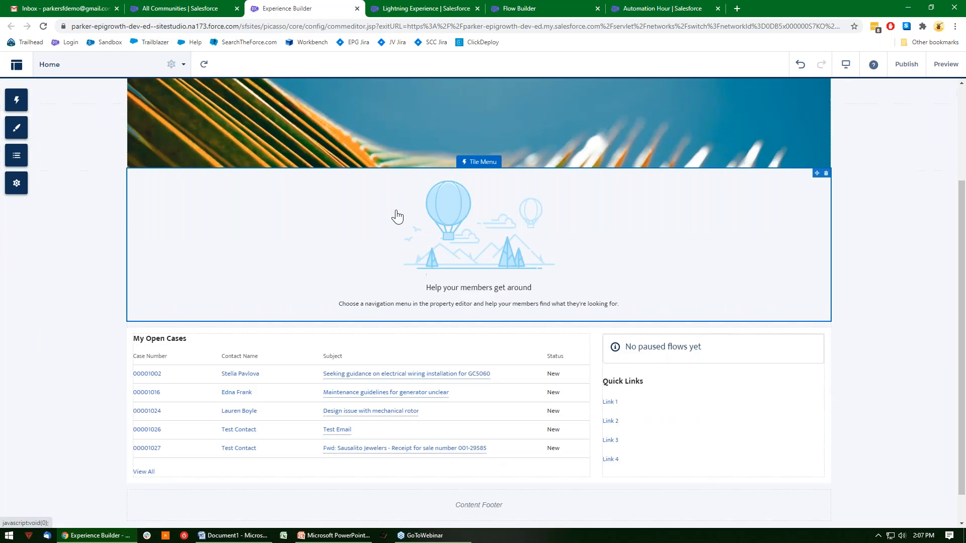
scroll(565, 272, up, 3)
click(942, 64)
click(347, 95)
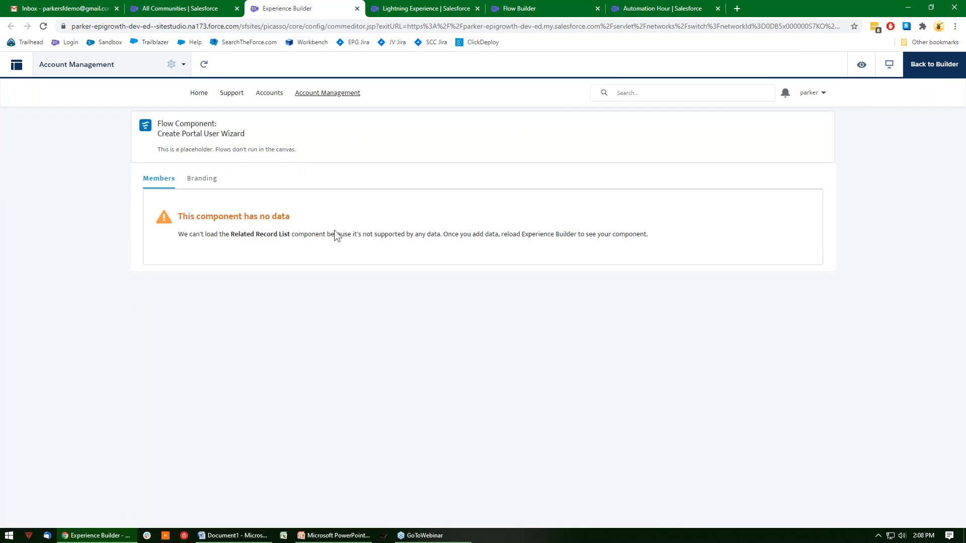
drag(182, 232, 651, 237)
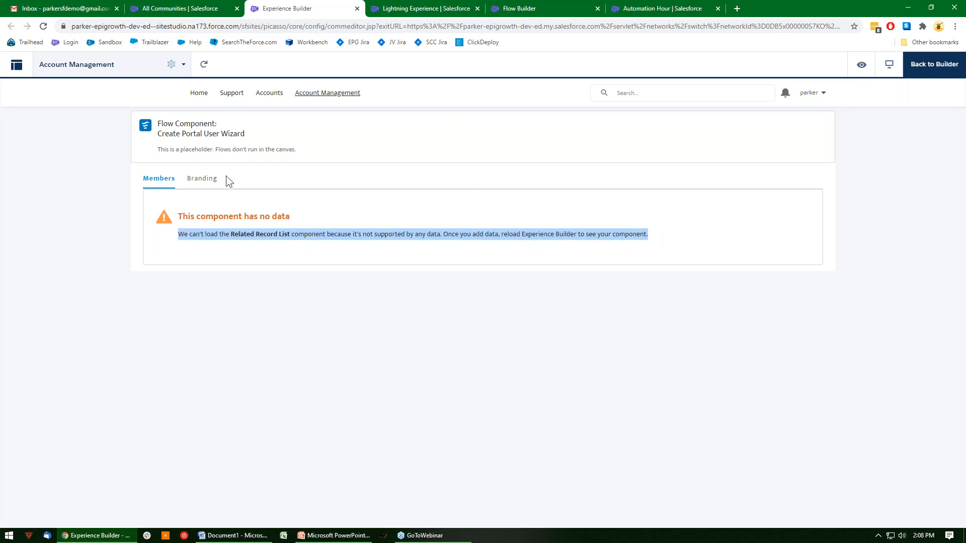
click(203, 180)
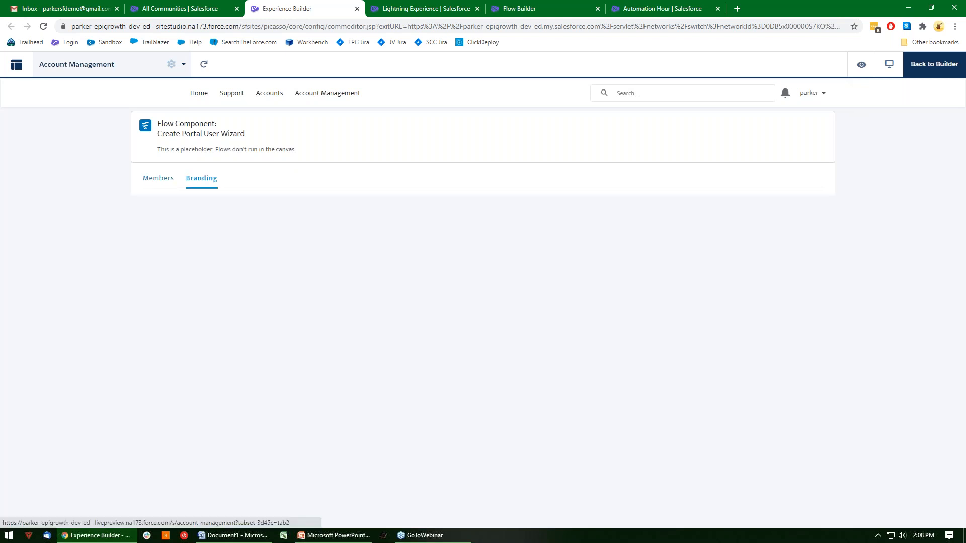
click(162, 181)
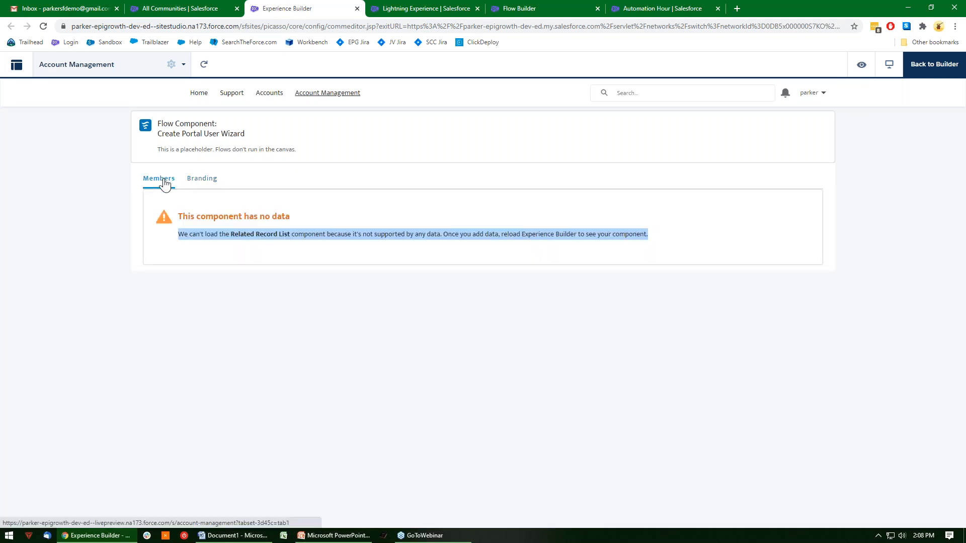
Open the Account Management preview in its own browser tab, view it and return to Experience Builder.
click(862, 68)
click(879, 115)
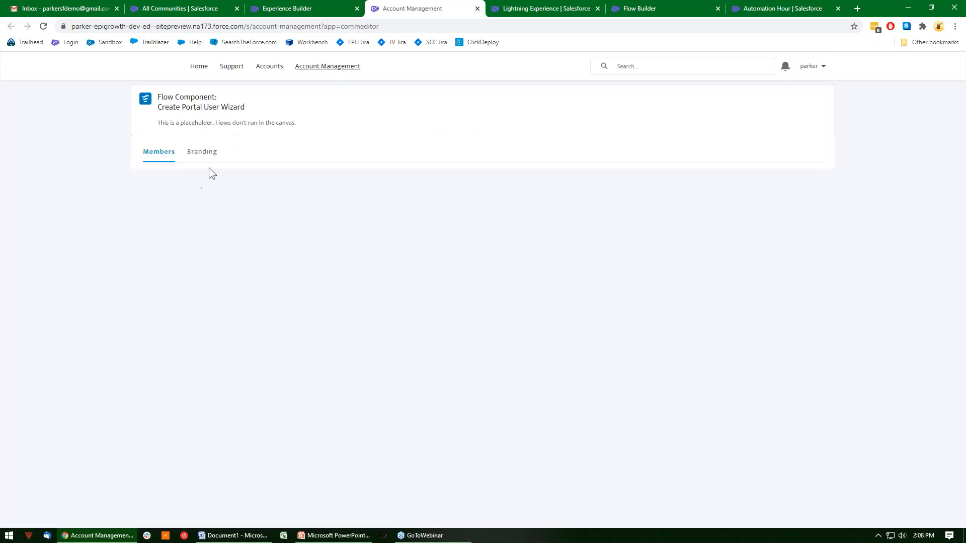
click(305, 7)
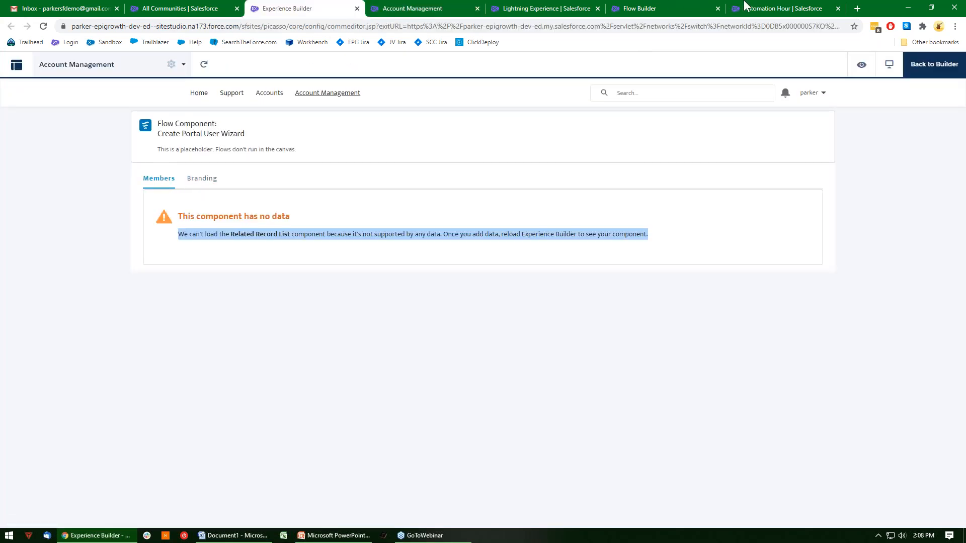
Open the Primary User contact record from the Automation Hour account.
click(768, 7)
scroll(276, 357, down, 2)
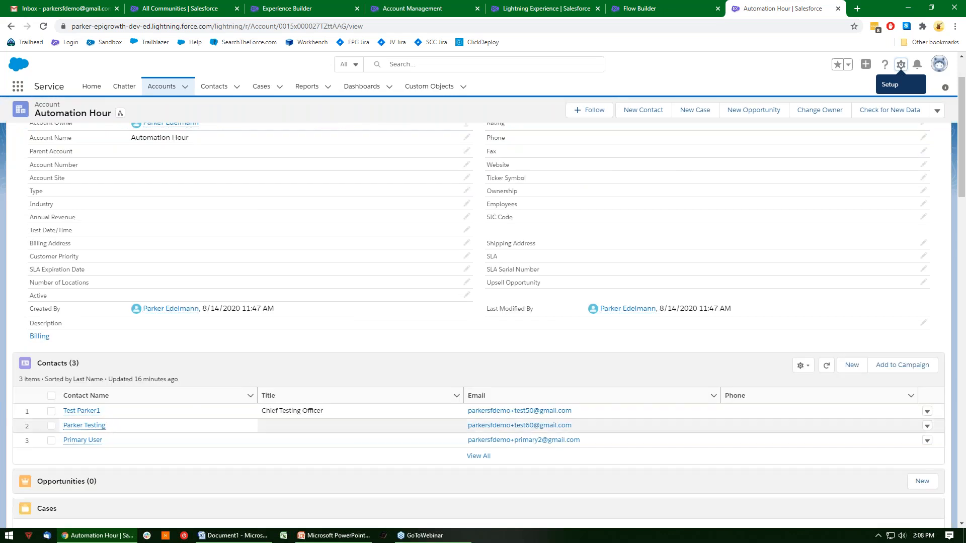
click(78, 441)
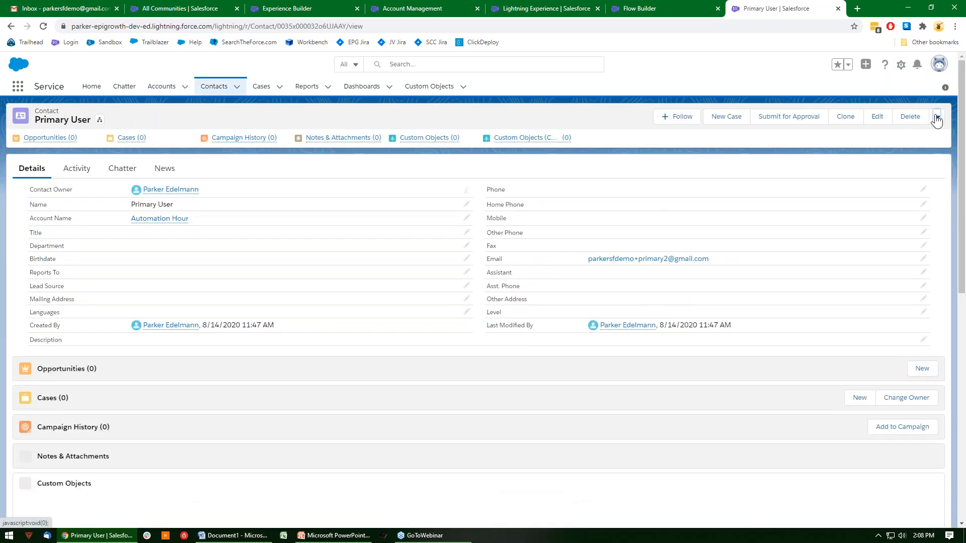
Log in to the community as the Primary User contact.
click(937, 119)
click(885, 200)
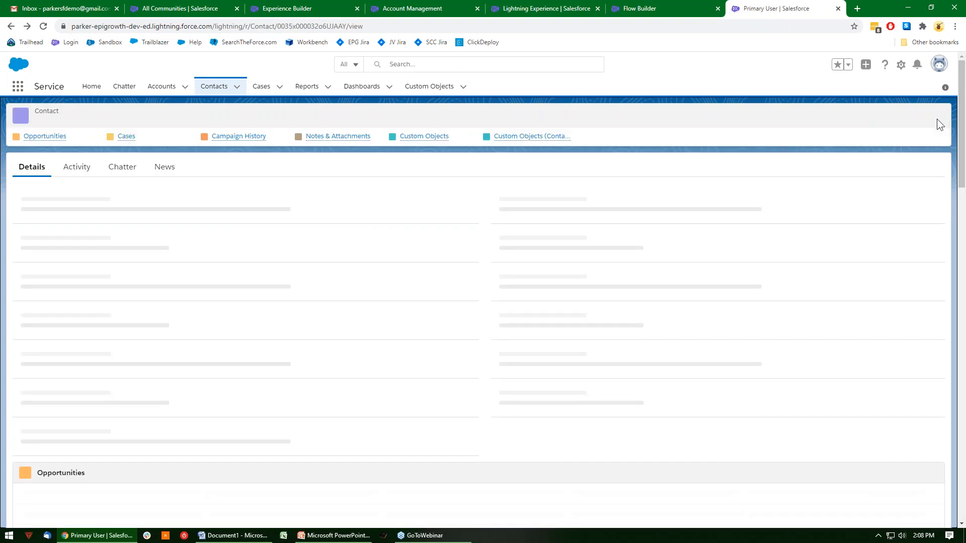
click(938, 121)
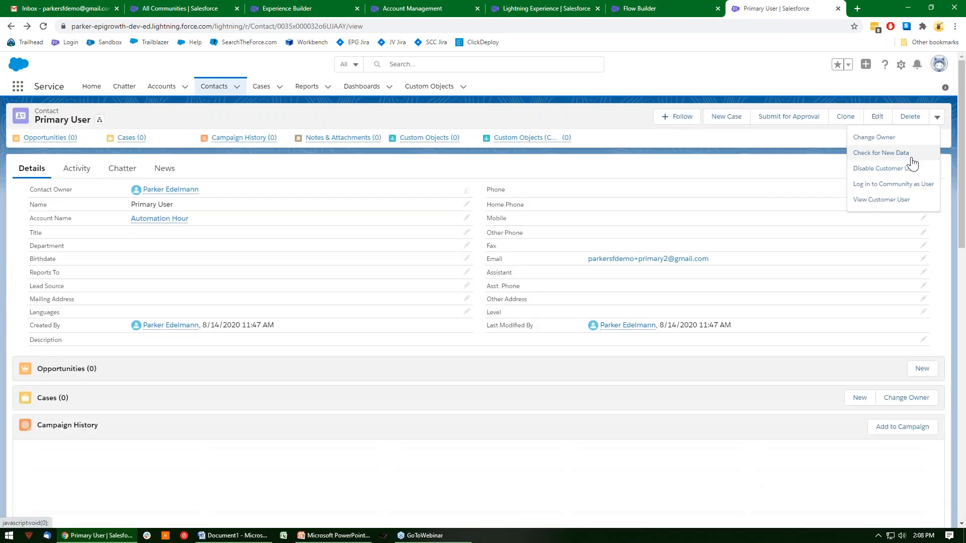
click(905, 186)
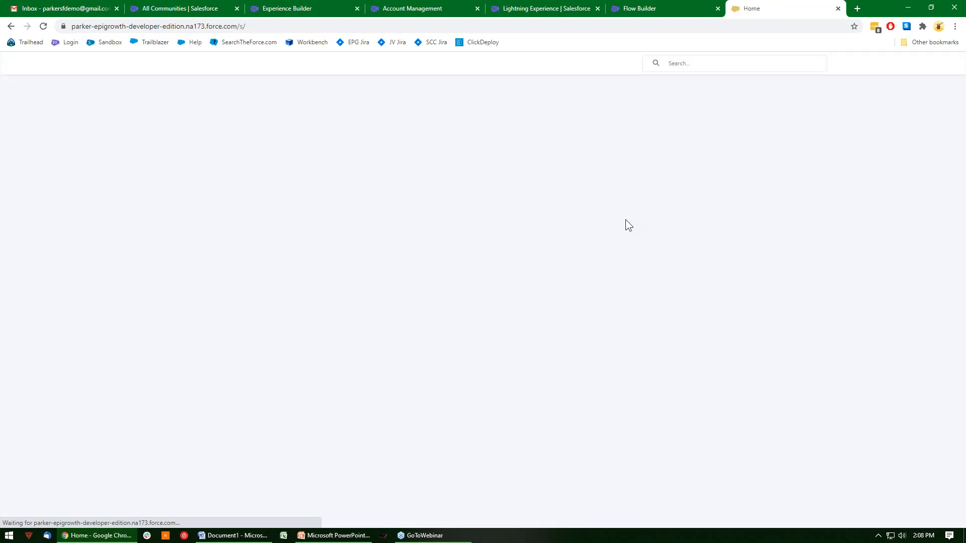
Open the community's Account Management page and view the actions available for the existing member.
click(329, 67)
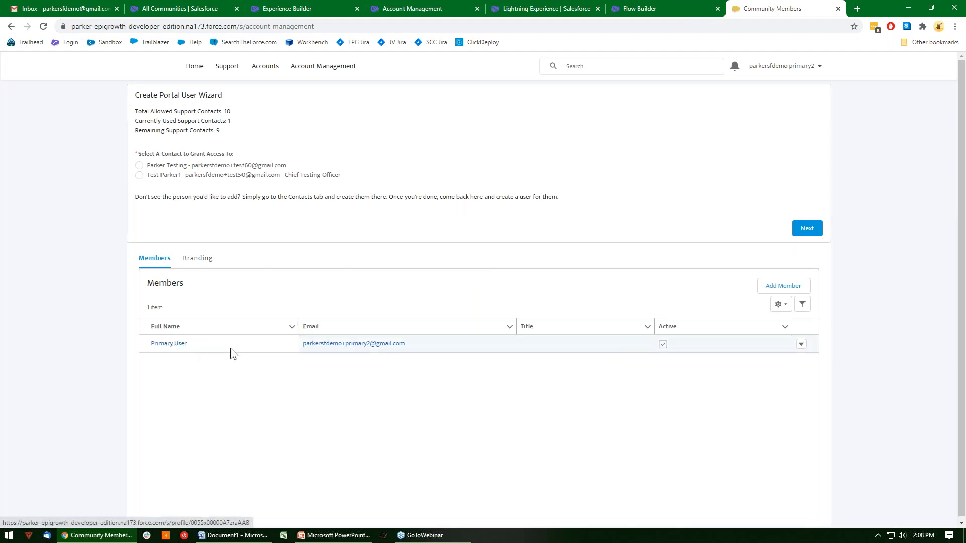
click(801, 344)
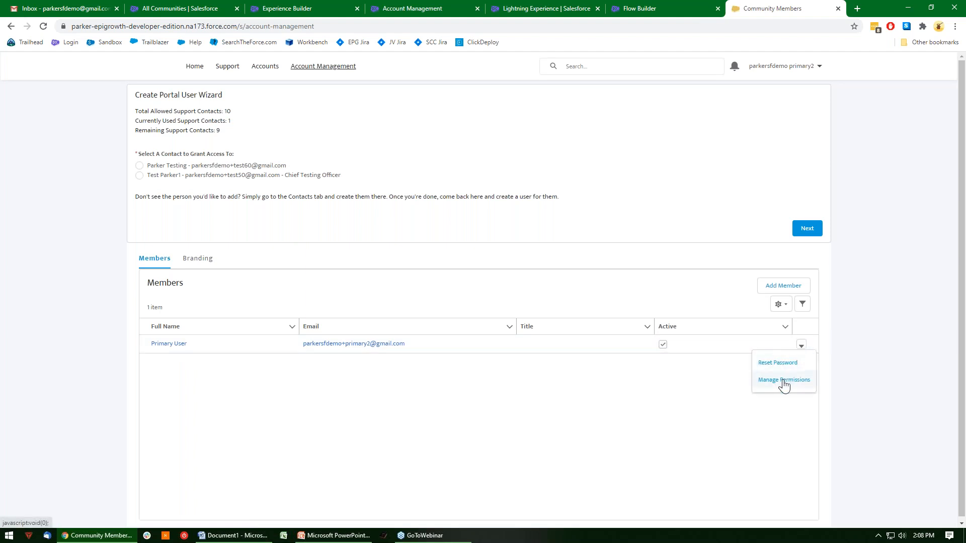
click(753, 420)
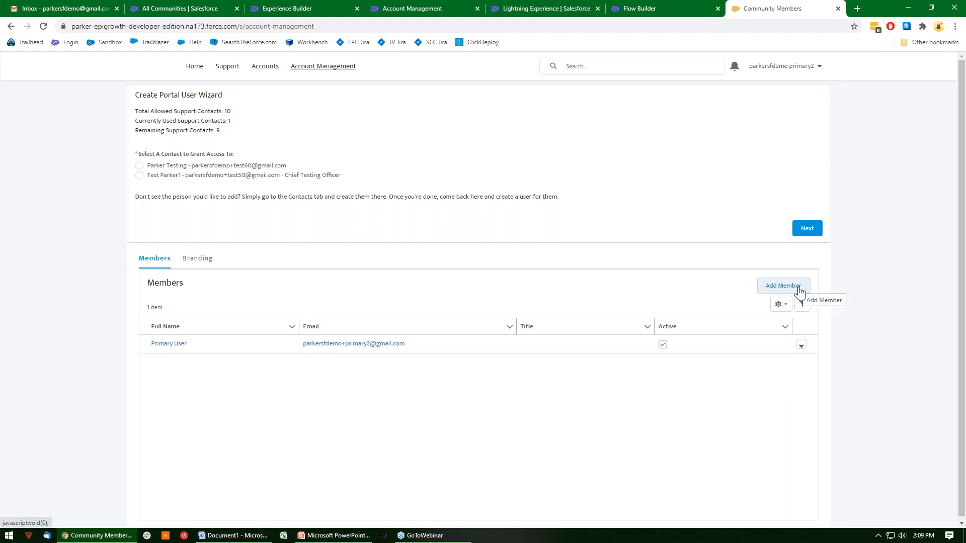
Open the form for adding a member and examine its alias, nickname, username, contact and profile fields.
click(783, 286)
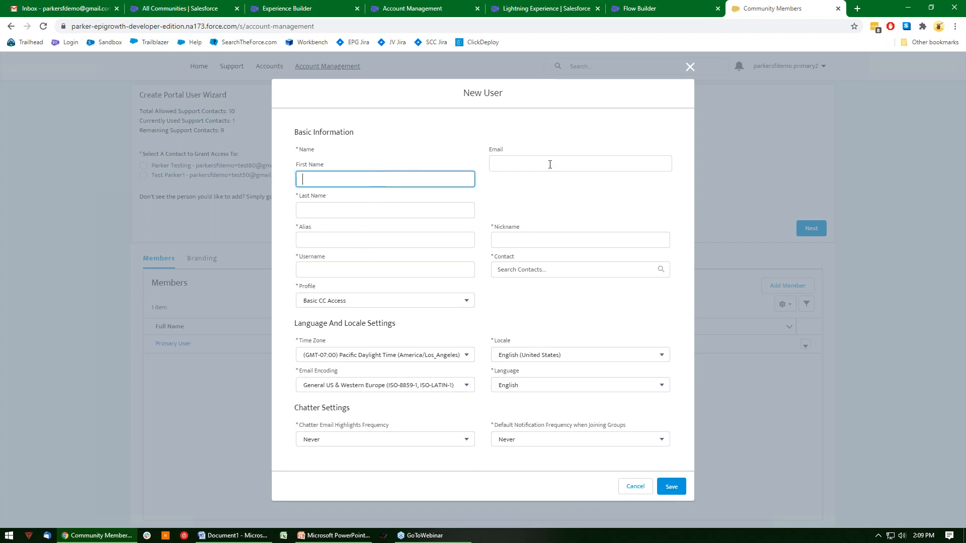
click(381, 239)
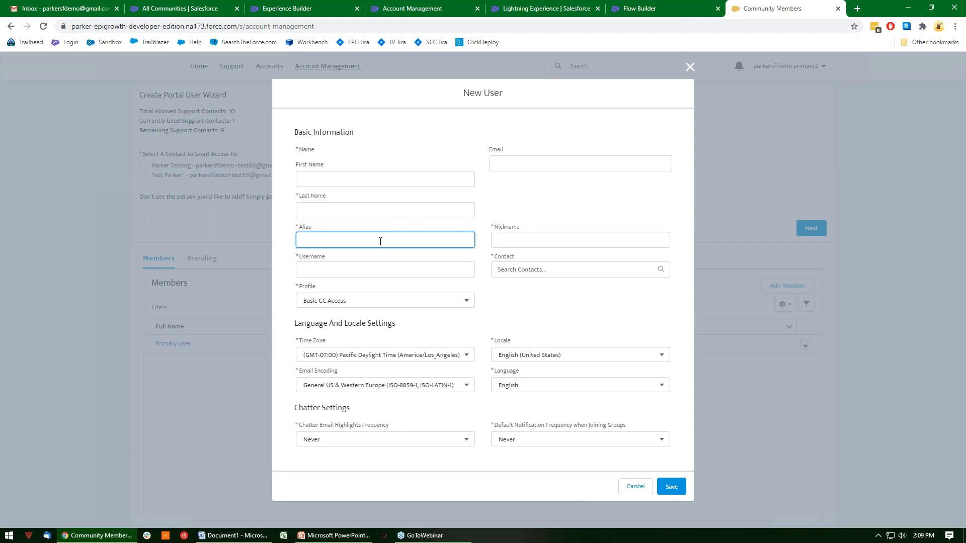
click(519, 238)
click(419, 268)
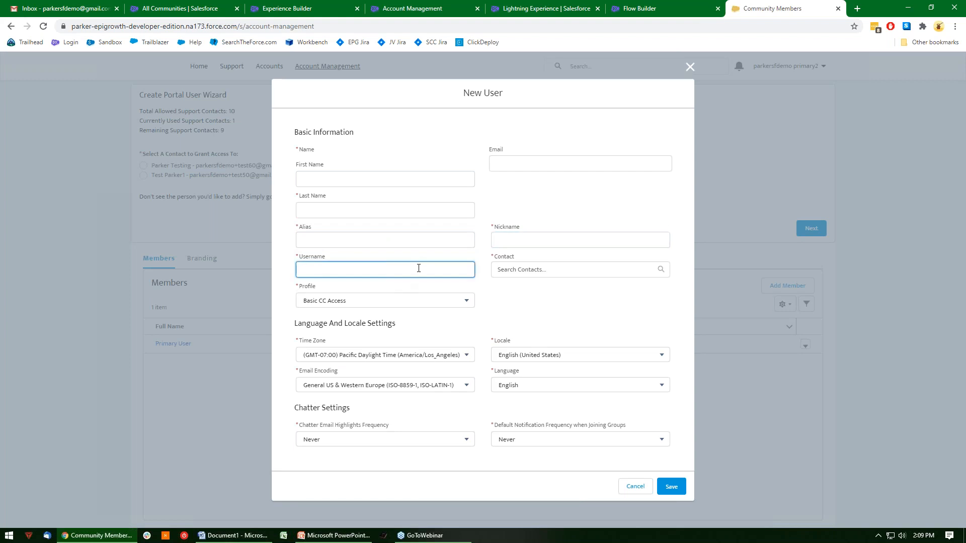
click(561, 267)
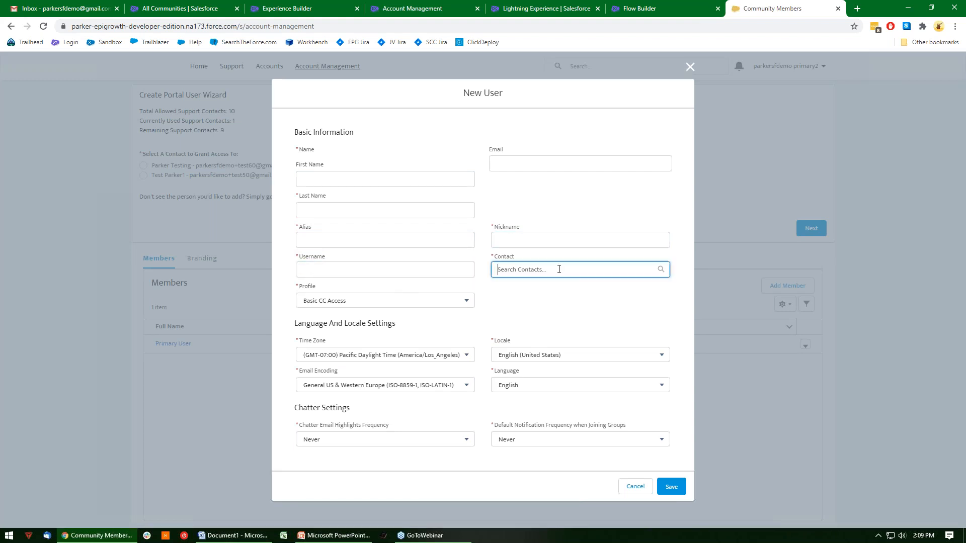
click(394, 309)
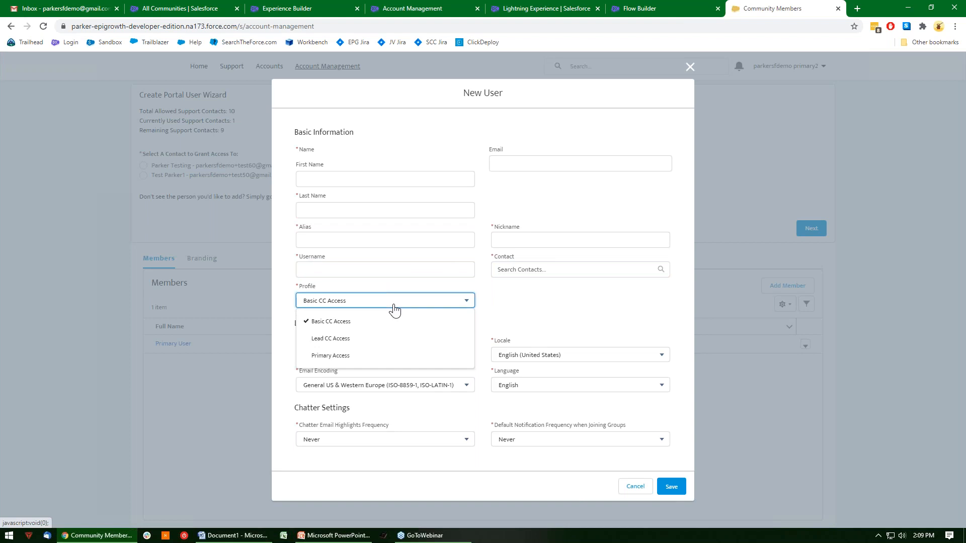
click(395, 308)
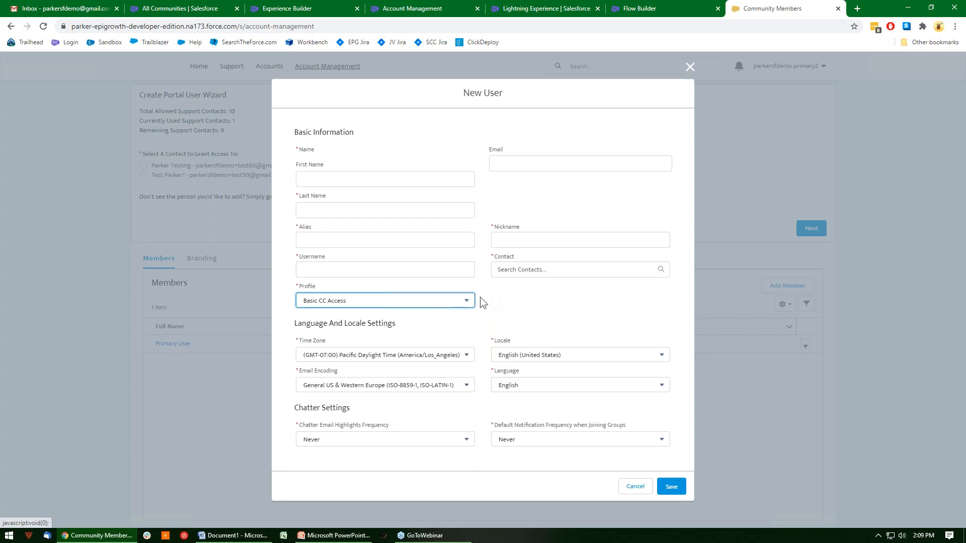
Review the new user's profile, locale and email encoding options, and cancel the form without saving.
click(457, 306)
click(456, 306)
click(534, 357)
click(584, 319)
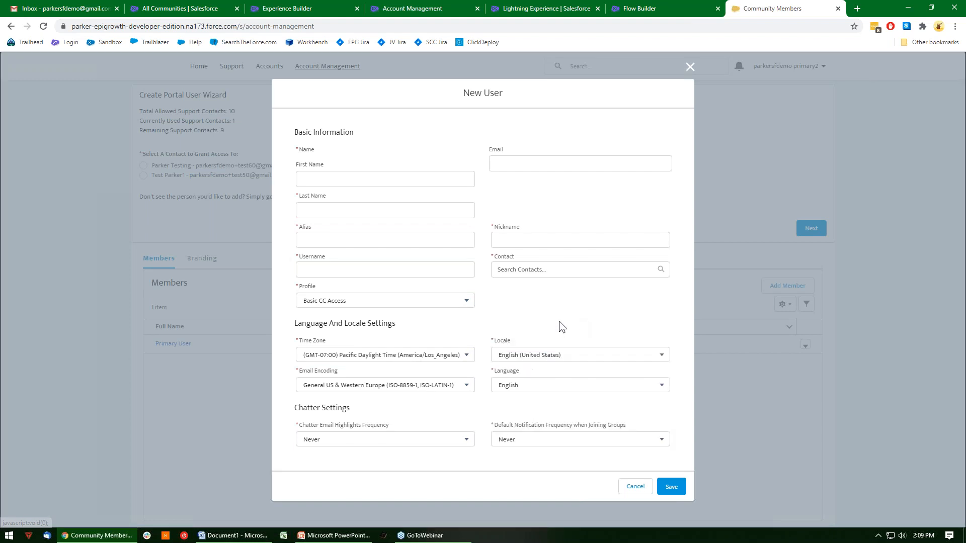
click(423, 391)
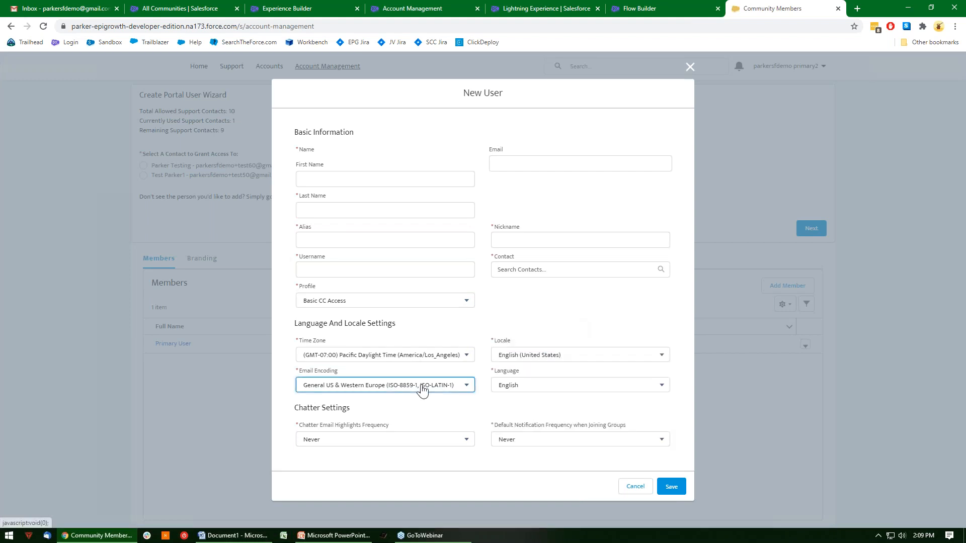
click(482, 394)
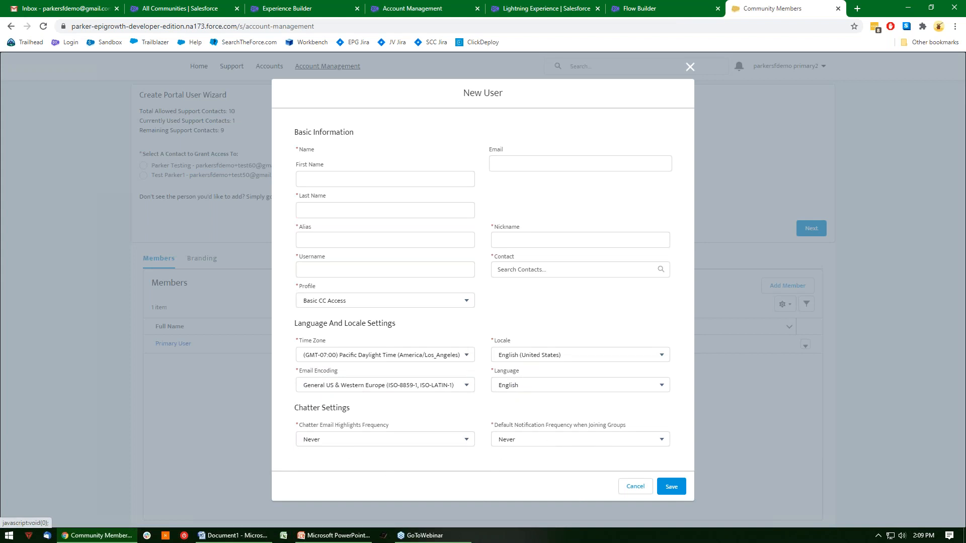
click(635, 487)
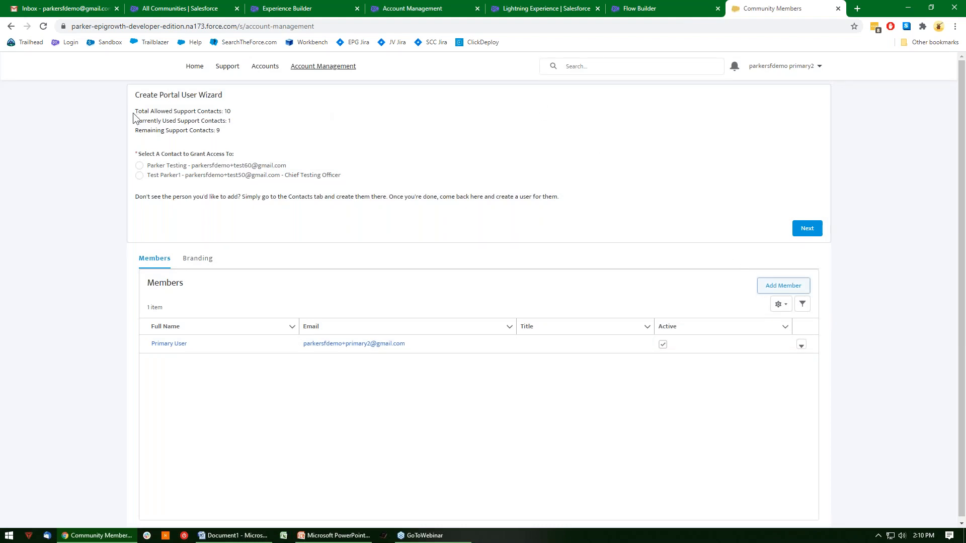
Examine the allowed, used and remaining support contact counts in the Create Portal User Wizard.
drag(138, 111, 240, 110)
click(240, 110)
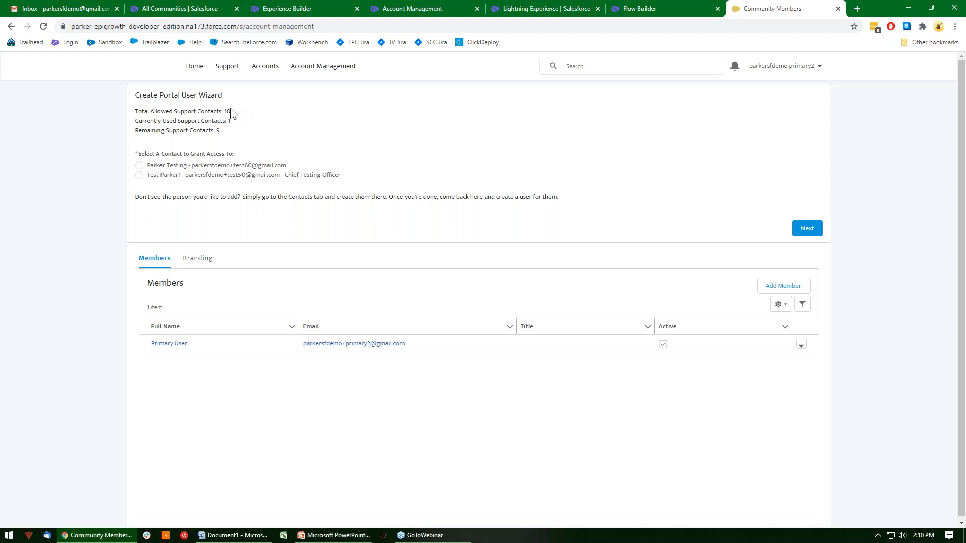
mouse_move(233, 109)
mouse_down()
mouse_move(211, 97)
mouse_move(227, 113)
mouse_up()
drag(220, 131, 137, 111)
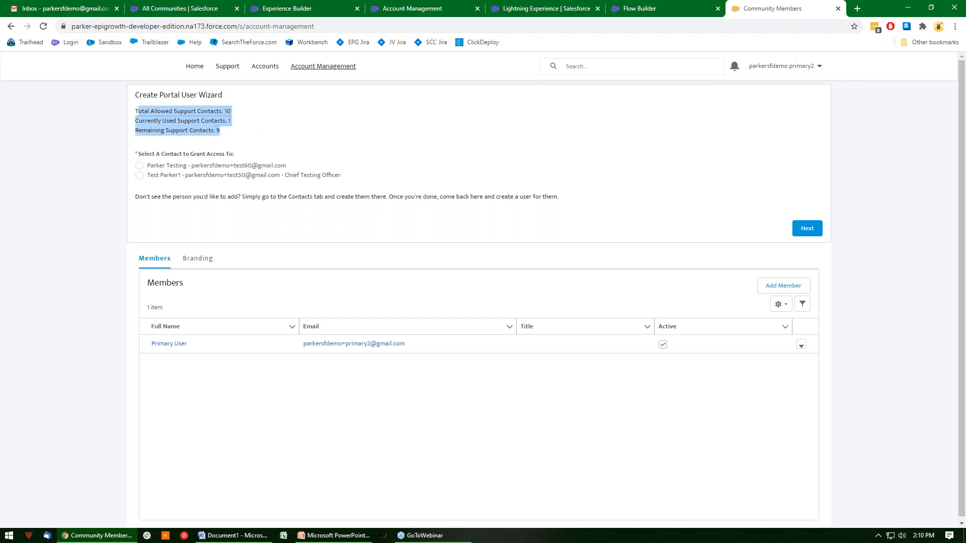
click(247, 129)
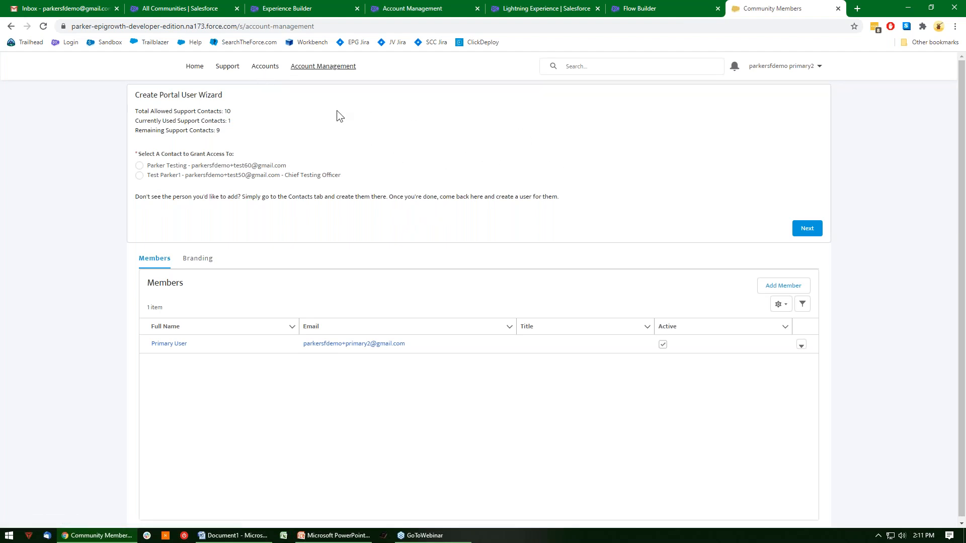
Try to grant the Chief Testing Officer contact Base portal access with the Central Daylight Time (America/Chicago) time zone.
click(212, 176)
click(800, 235)
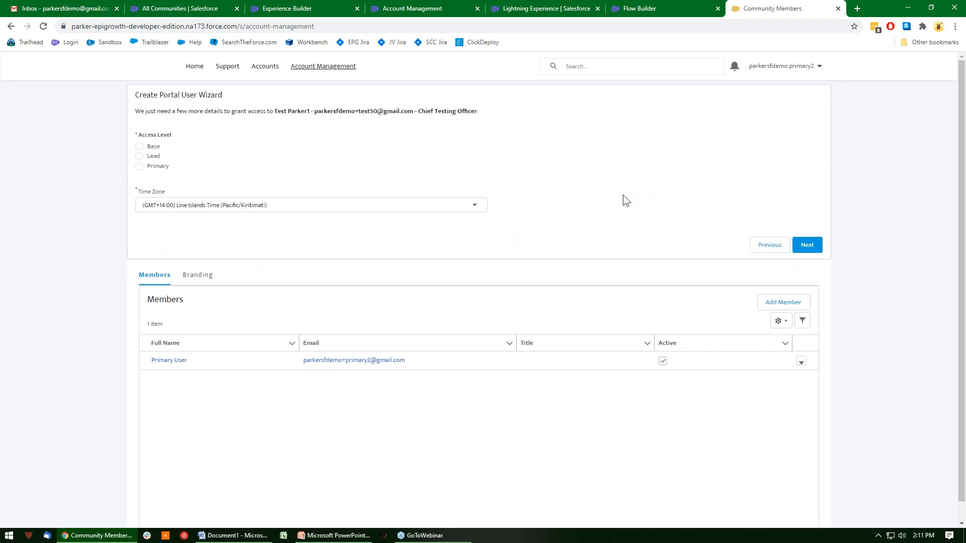
click(153, 148)
click(238, 202)
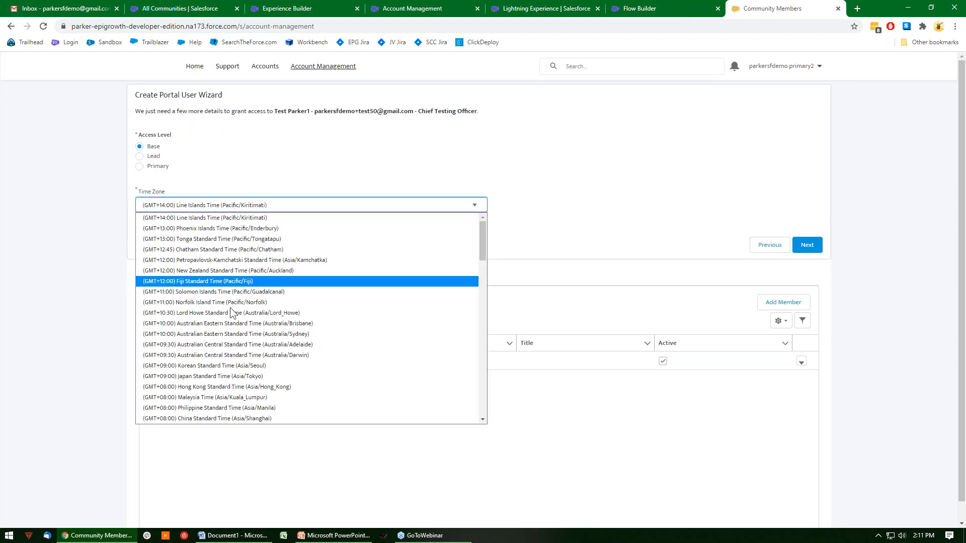
scroll(246, 335, down, 5)
scroll(246, 335, down, 6)
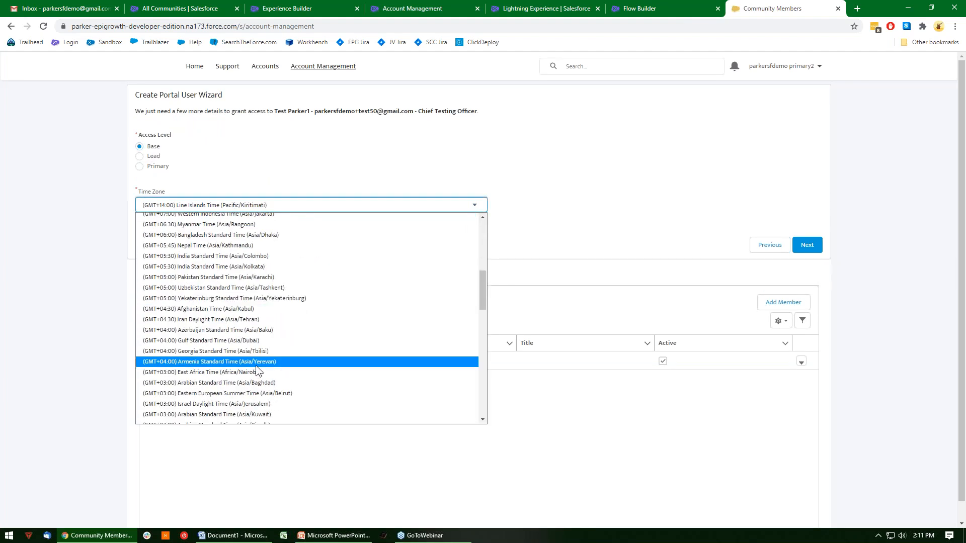
scroll(294, 296, down, 6)
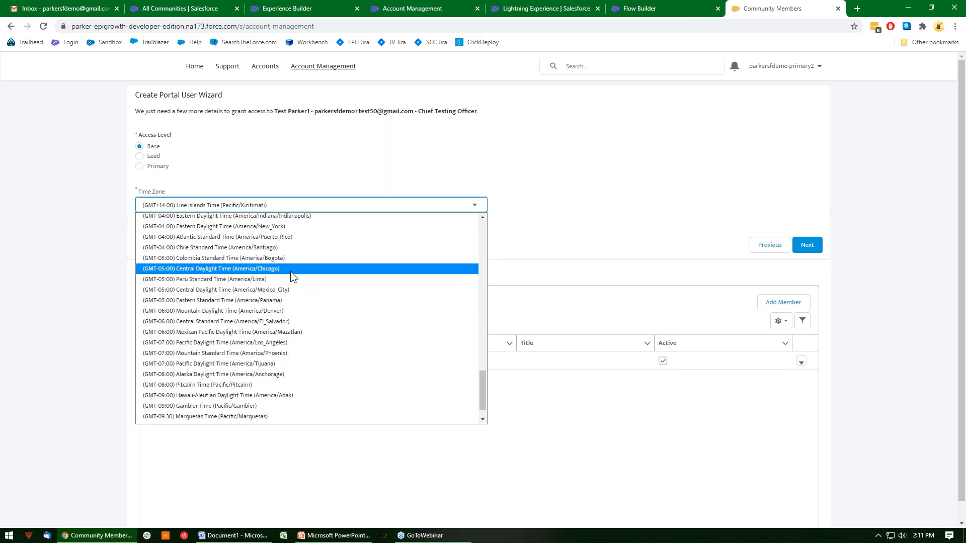
click(291, 271)
click(807, 244)
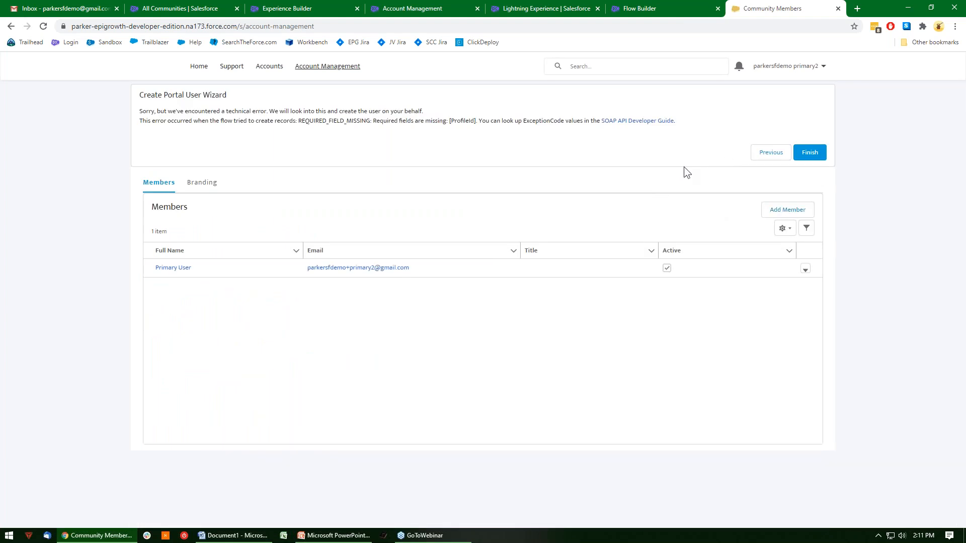
Highlight the missing field named in the wizard's error, open the Create Portal User Wizard flow in Flow Builder and start debugging it.
drag(477, 123, 449, 124)
click(423, 6)
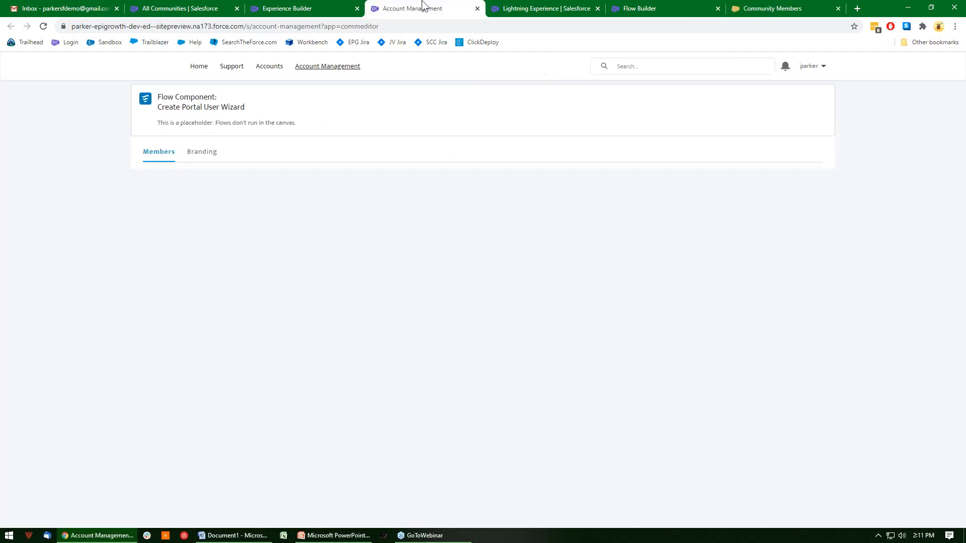
click(314, 6)
click(200, 6)
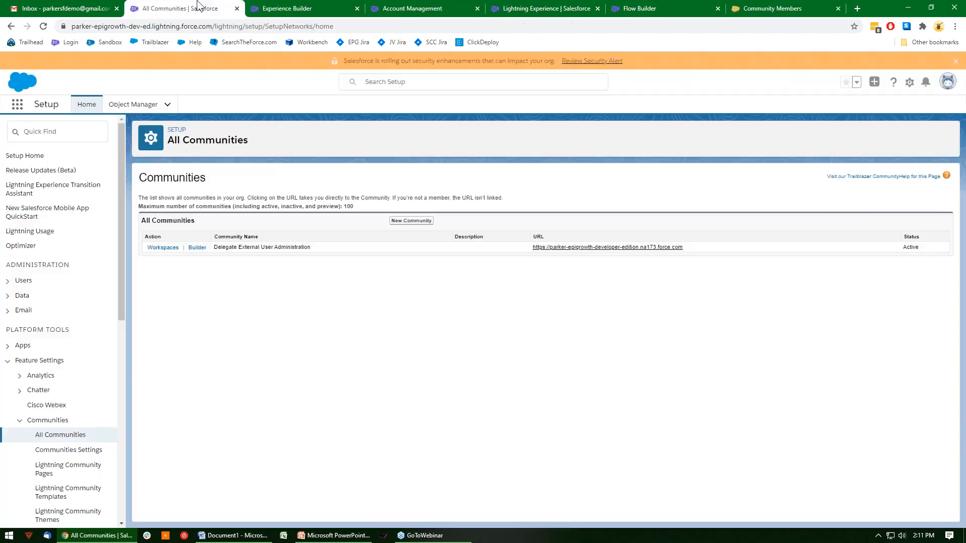
click(542, 7)
click(155, 368)
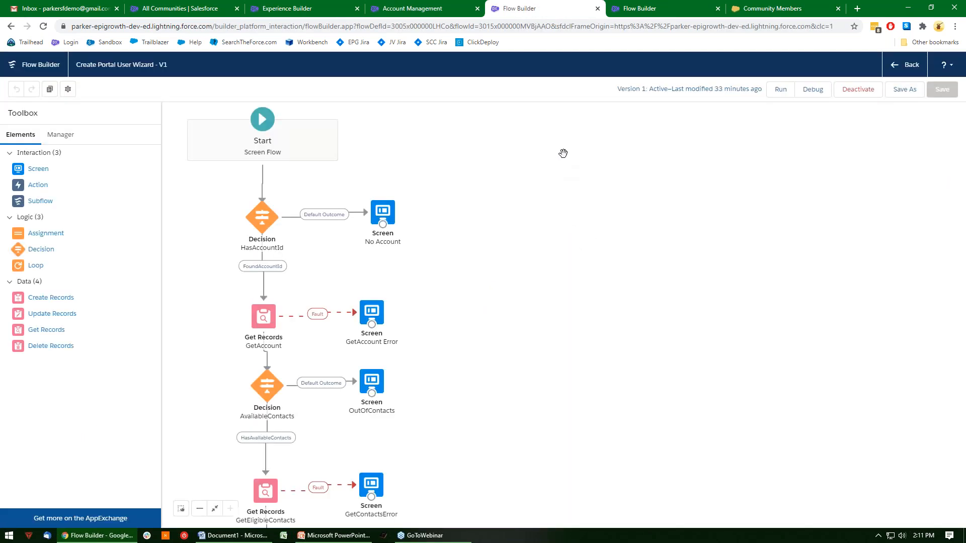
click(812, 93)
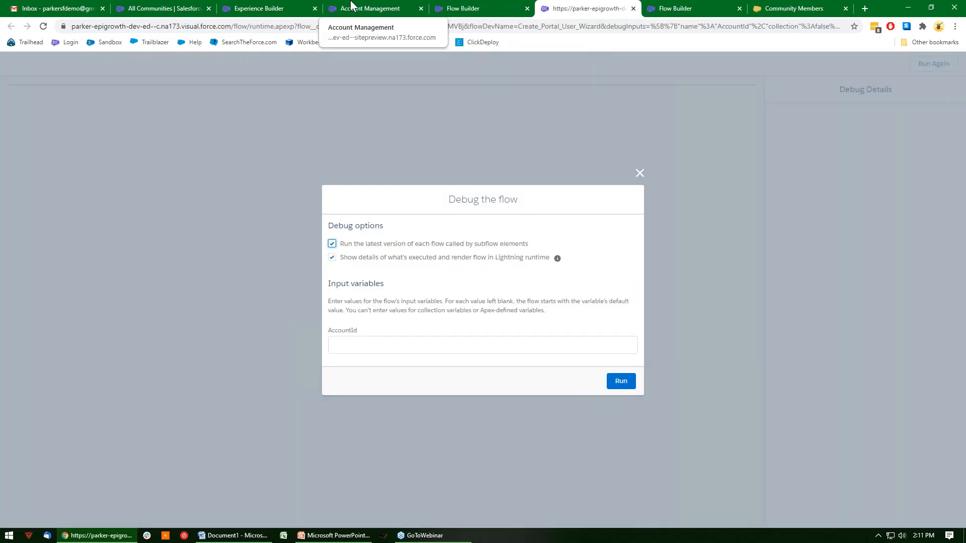
Log out of the community user, open the Automation Hour account from the contact record, and copy the account's record ID.
click(806, 5)
click(802, 68)
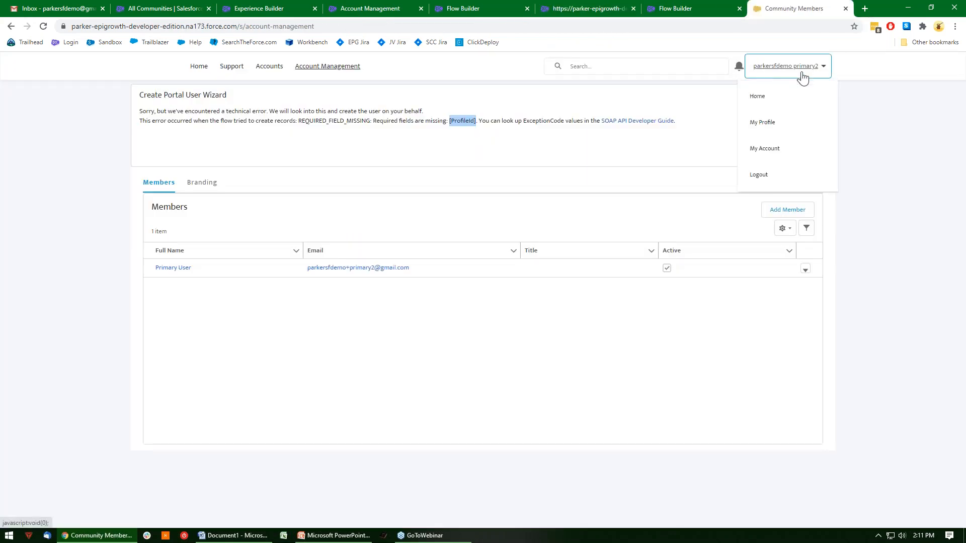
click(786, 190)
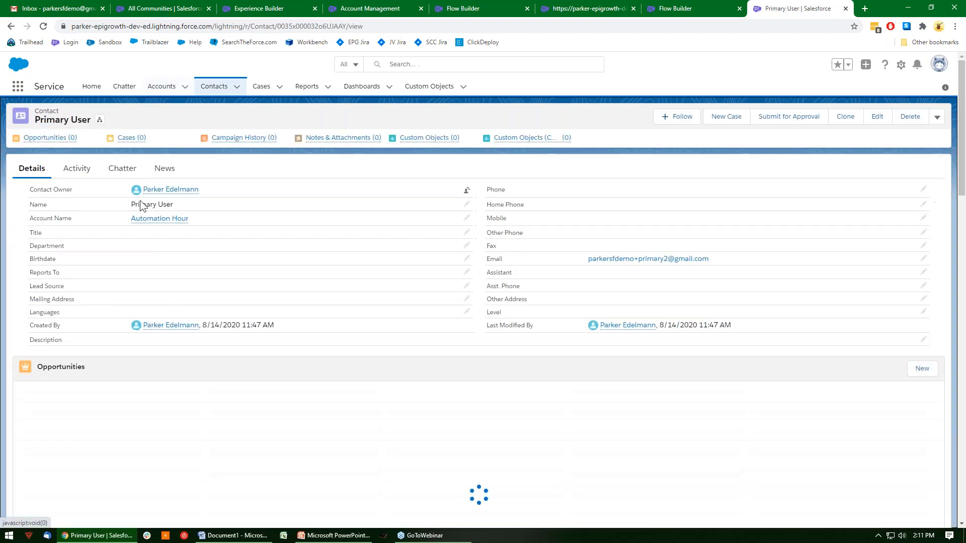
click(184, 215)
drag(280, 26, 348, 26)
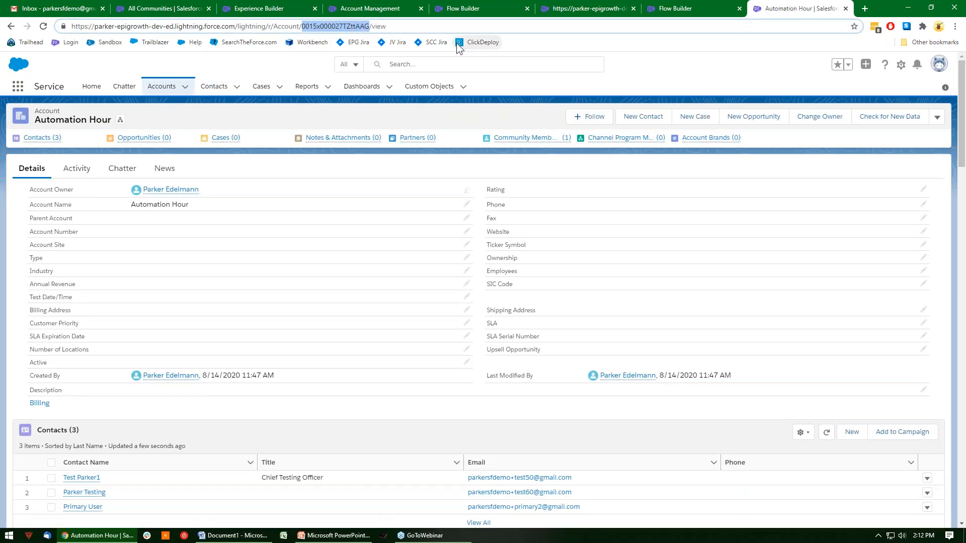
Run the Create Portal User Wizard flow in debug mode with the copied record ID as the AccountId input.
click(684, 6)
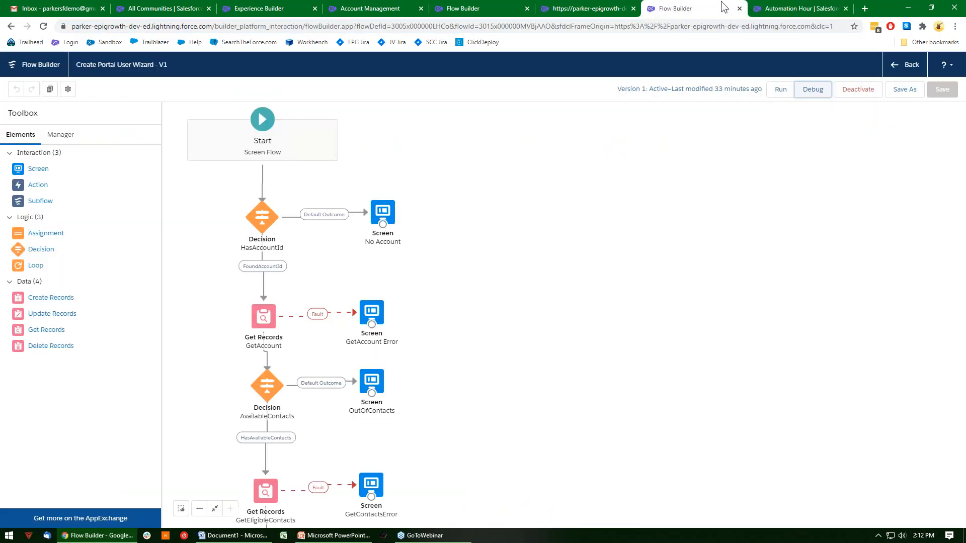
click(811, 96)
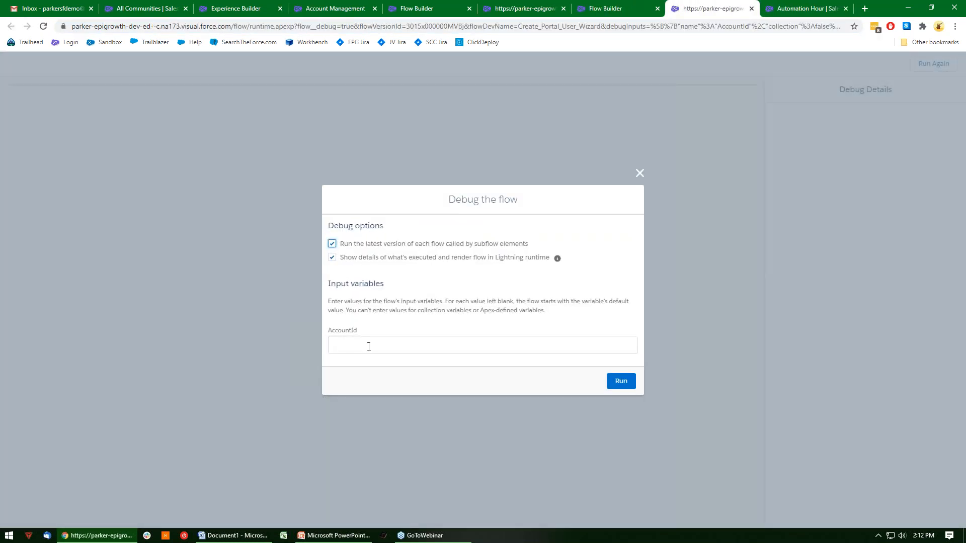
click(369, 346)
key(ctrl+v)
click(619, 381)
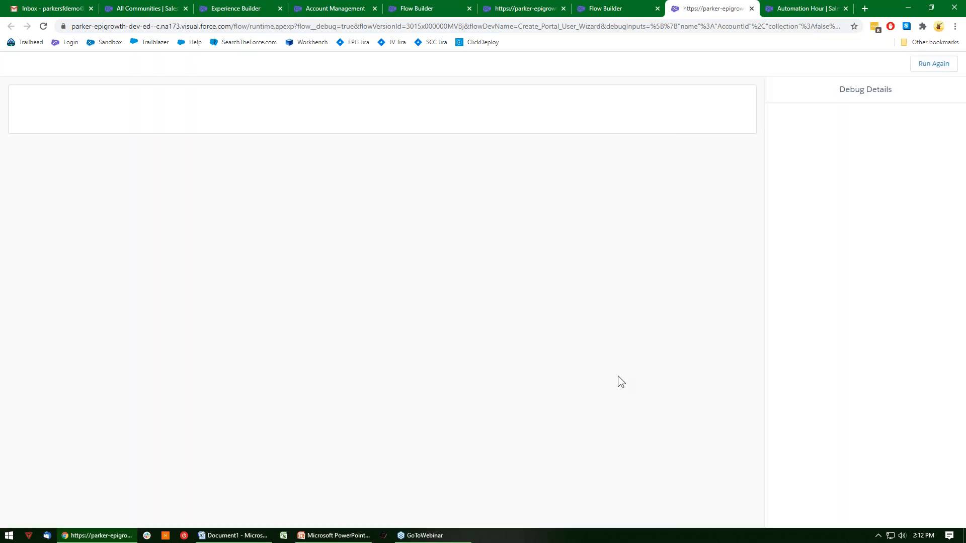
Choose the first eligible contact to grant access to, and give it the title Test and the Base access level.
click(146, 173)
click(736, 240)
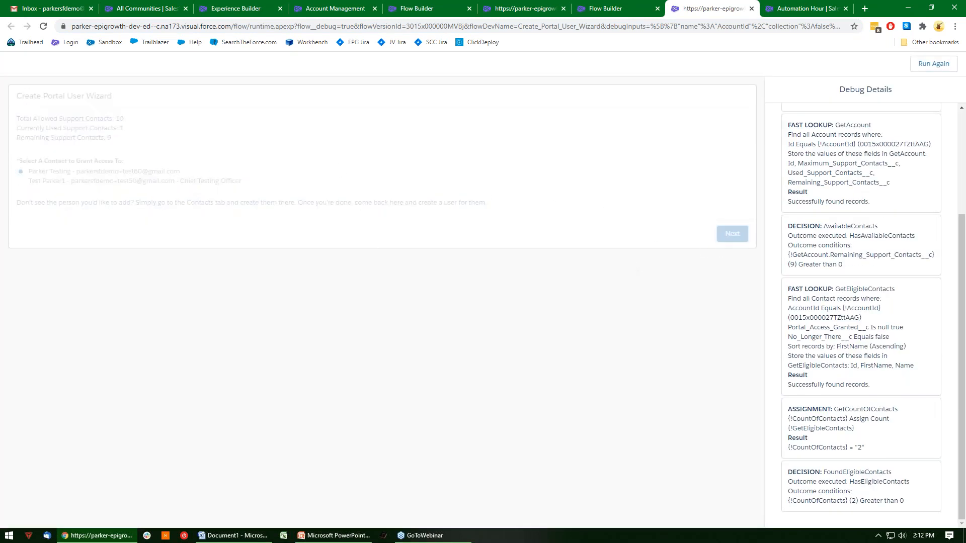
click(190, 151)
text(Test)
click(30, 182)
Set the new user's time zone to Central Daylight Time (America/Chicago) and submit the wizard to create the user.
click(58, 238)
scroll(108, 330, down, 10)
scroll(108, 330, up, 3)
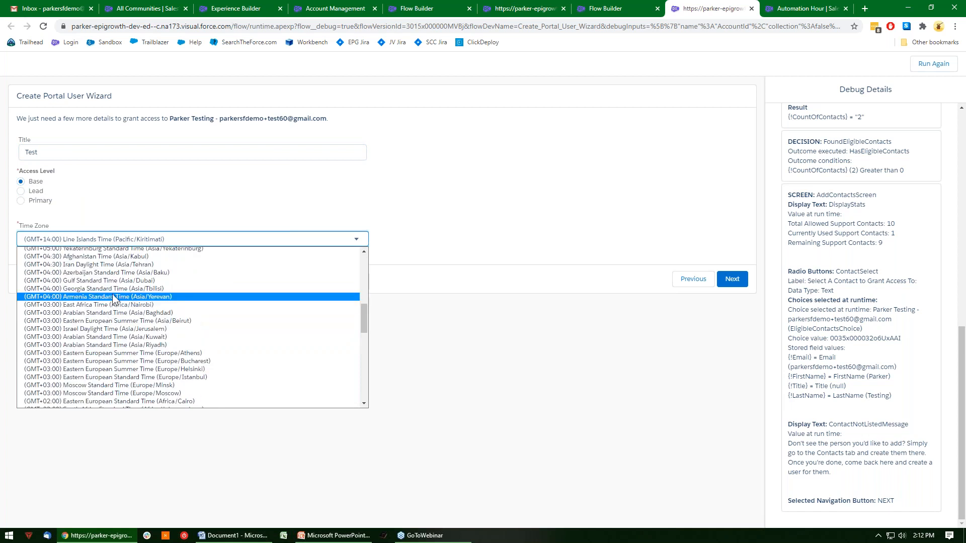
scroll(124, 282, up, 3)
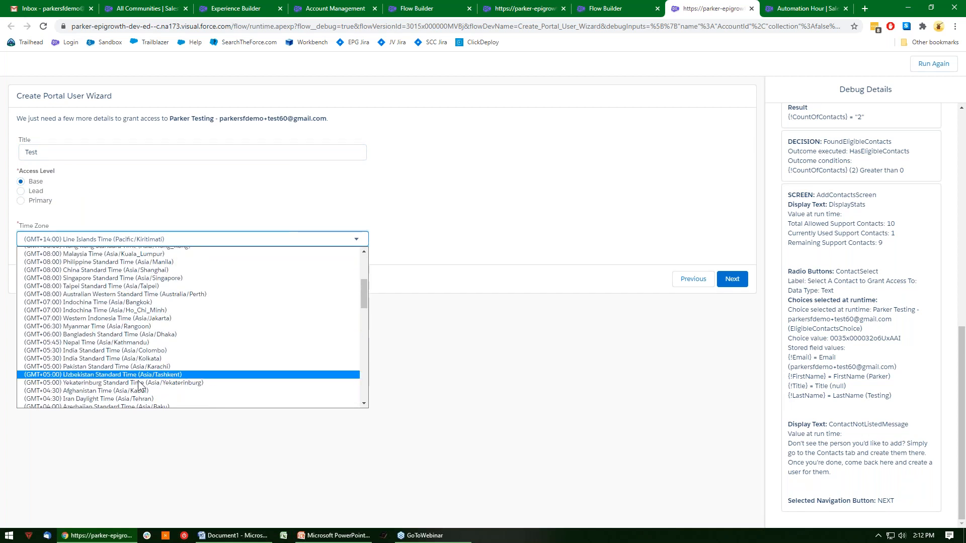
scroll(126, 351, down, 9)
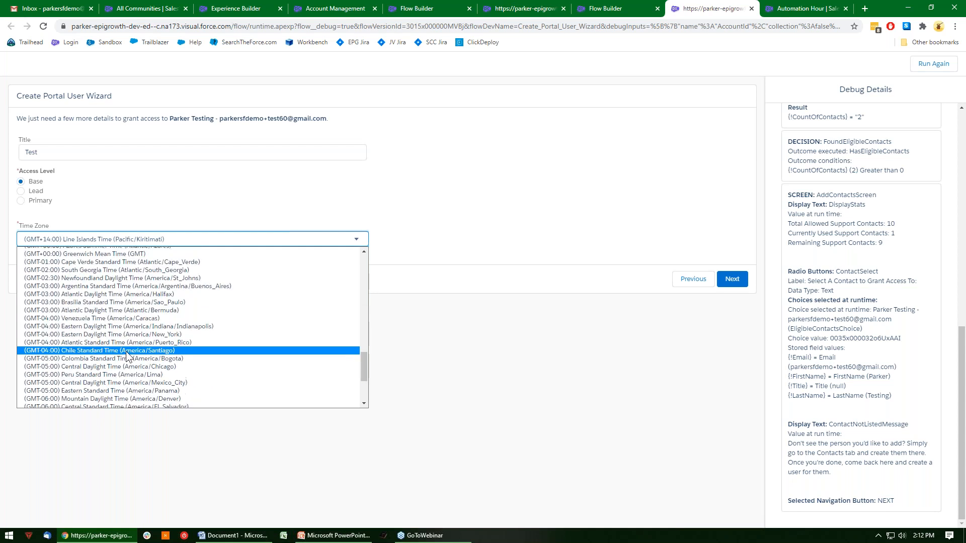
click(116, 367)
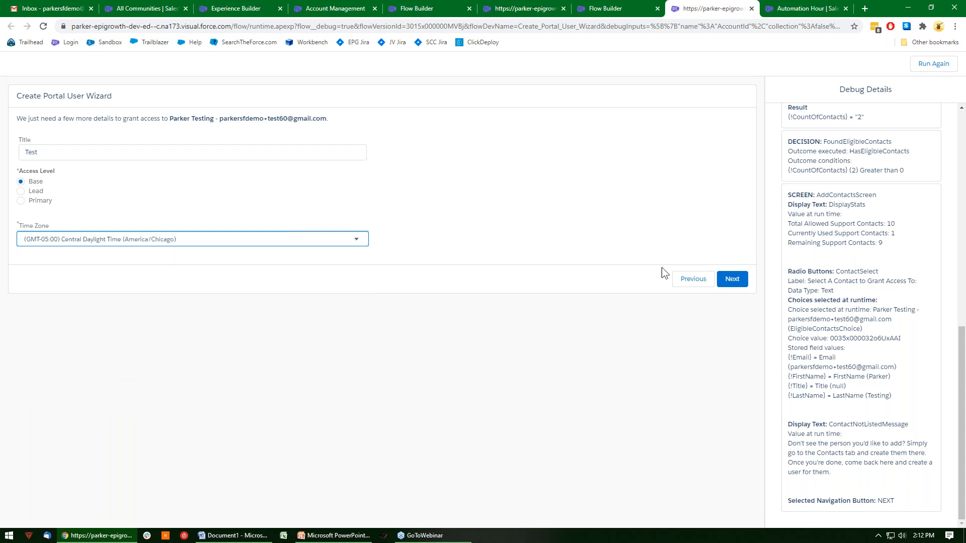
click(721, 276)
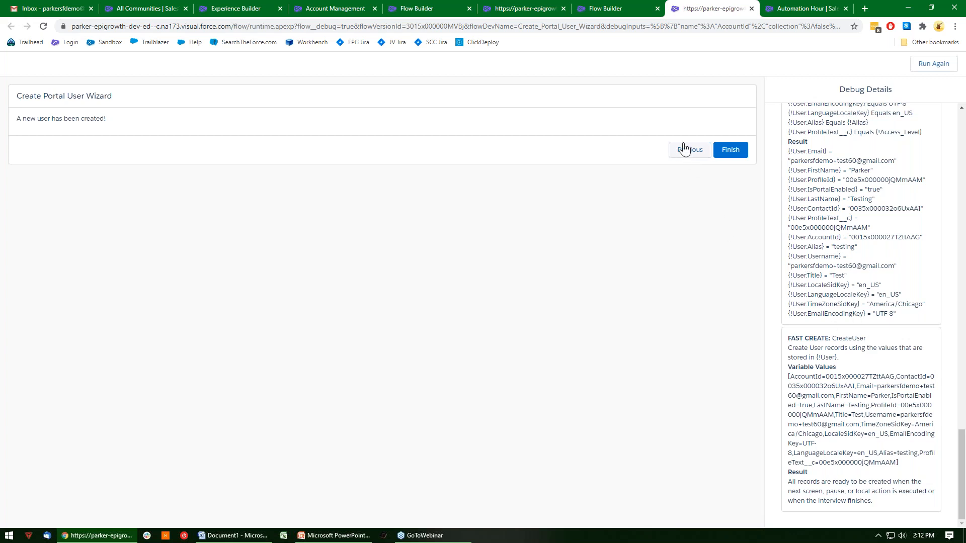
Open the flow's HasAccountId decision and examine the resource, operator and value of the FoundAccountId condition.
click(631, 7)
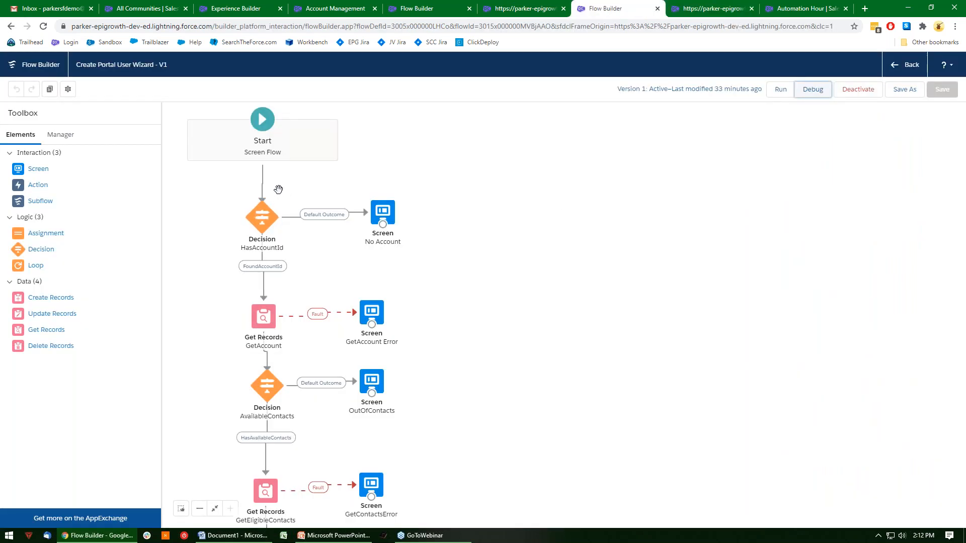
double_click(262, 211)
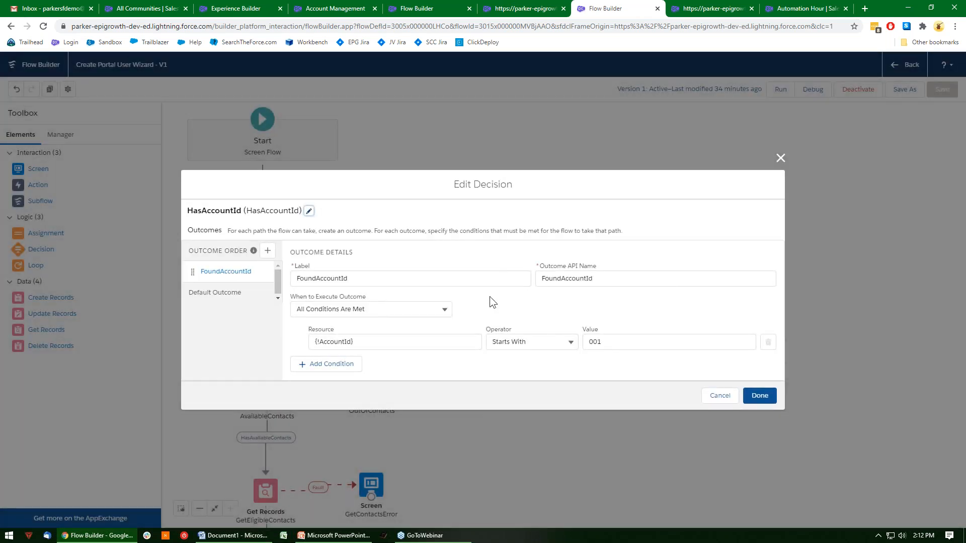
click(372, 345)
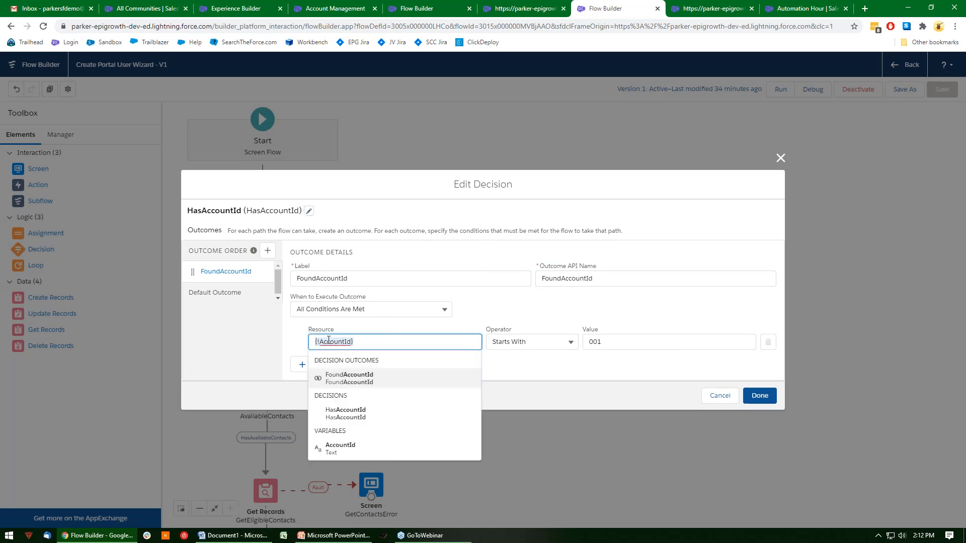
click(442, 307)
click(611, 341)
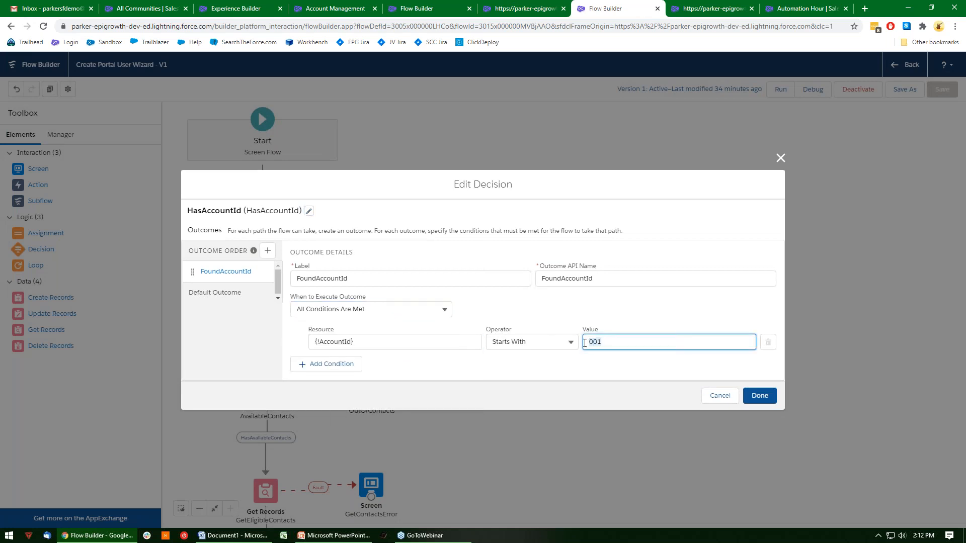
click(644, 298)
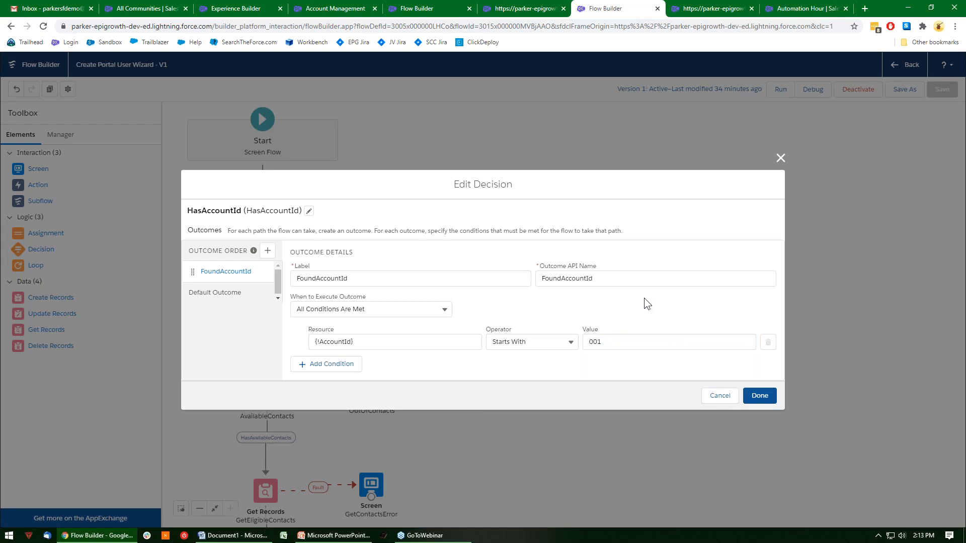
click(589, 346)
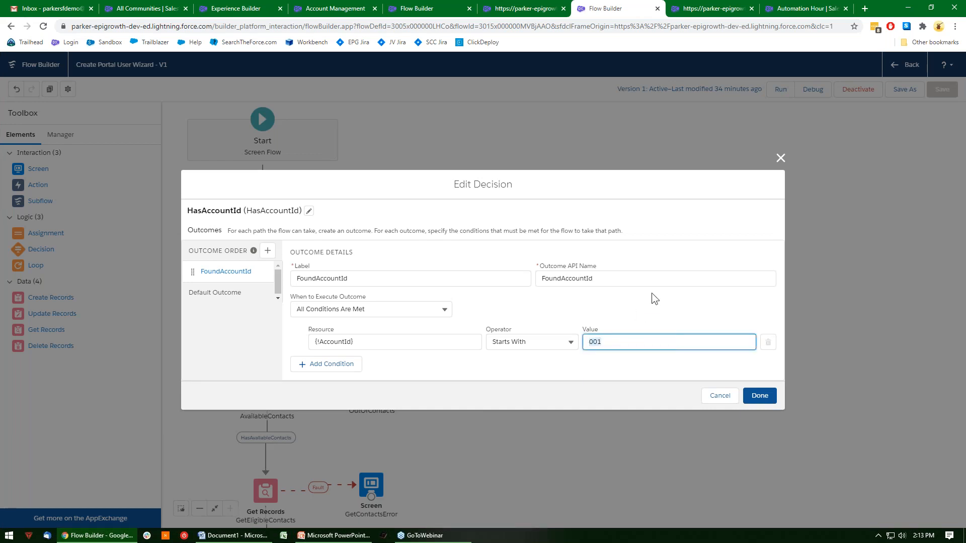
Compare the condition's value with the Automation Hour account's record ID, review the default outcome, and close the decision without changes.
click(794, 9)
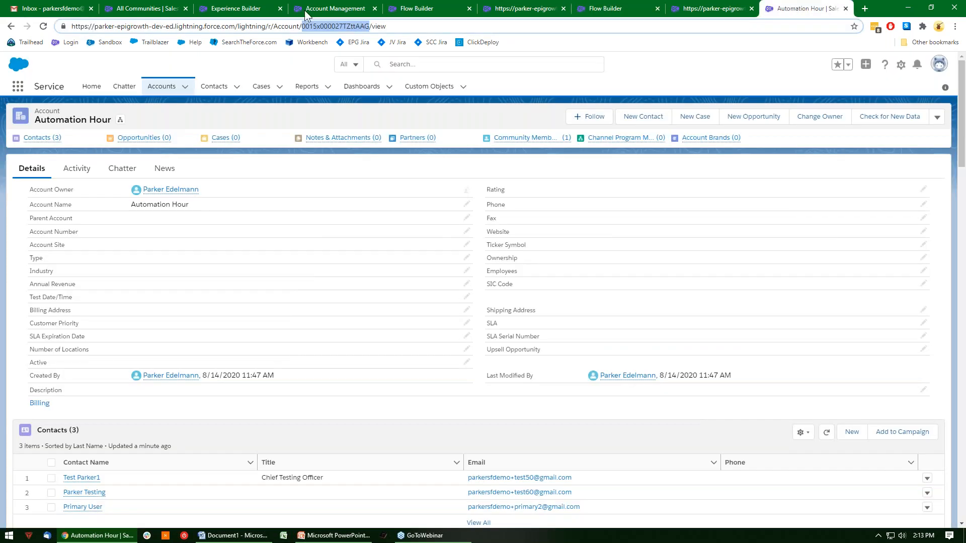
click(611, 8)
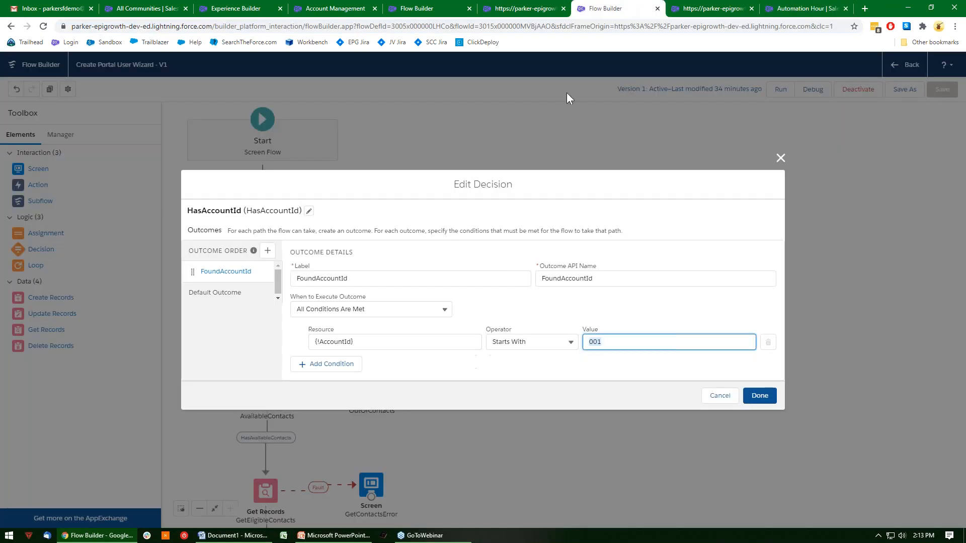
click(234, 293)
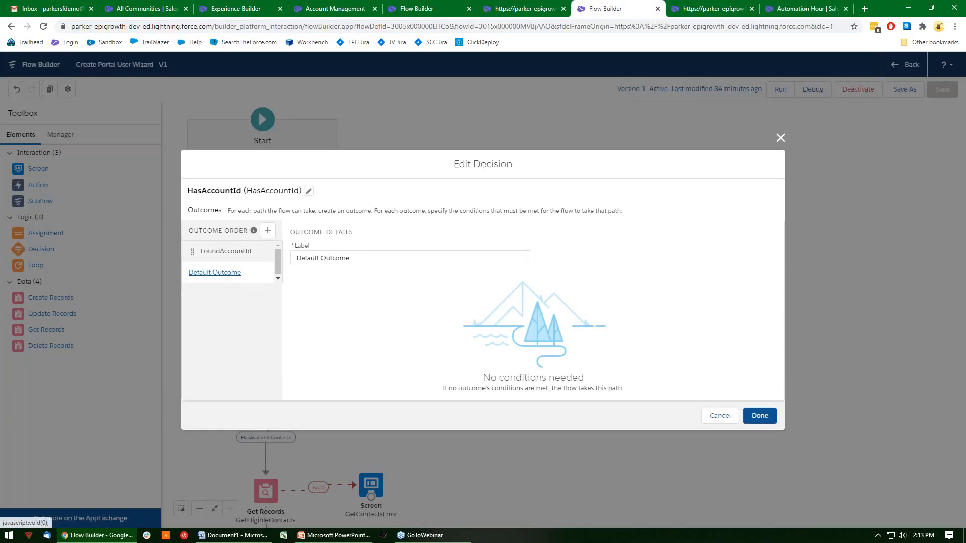
click(720, 416)
Inspect the display text resource used on the No Account screen, and close the screen editor without saving.
double_click(379, 211)
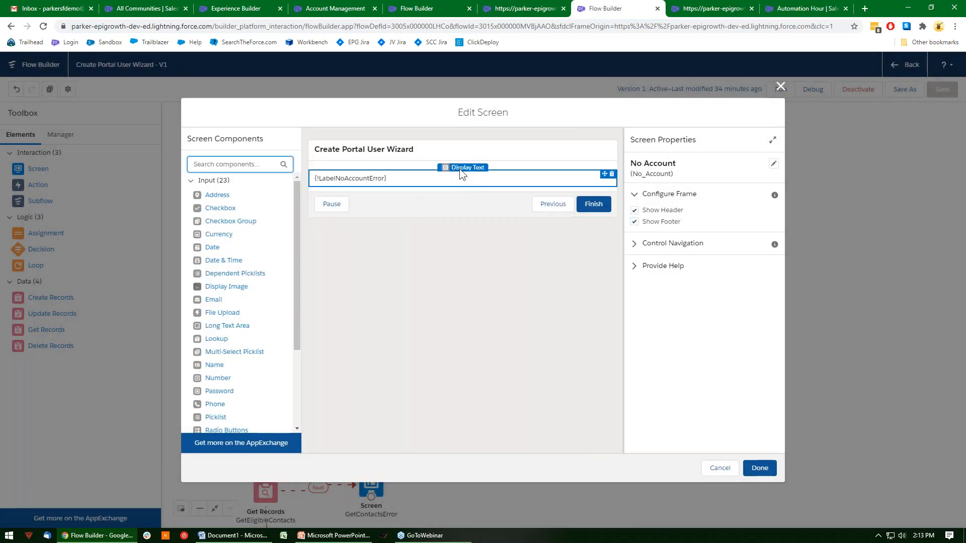
click(410, 173)
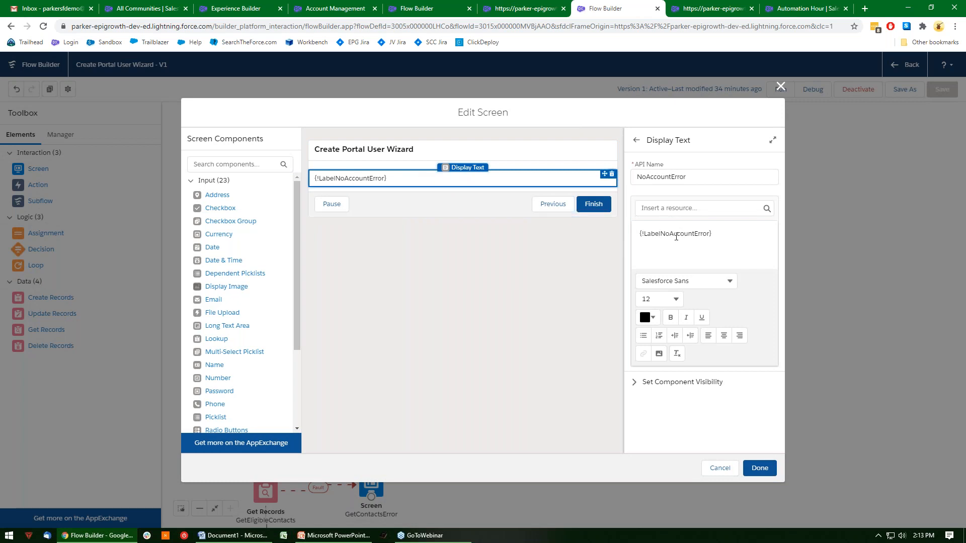
drag(717, 234, 647, 242)
click(639, 244)
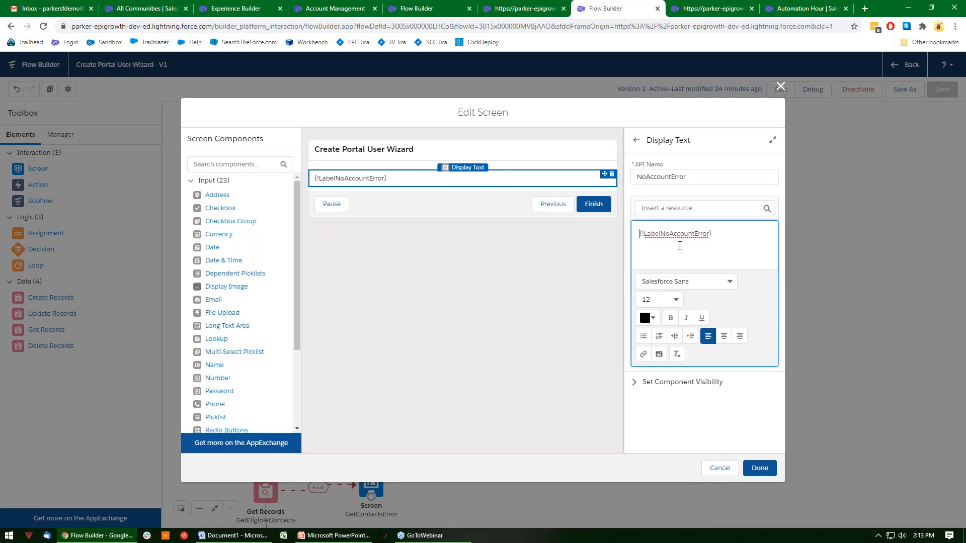
click(734, 470)
Find the LabelNoAccountError formula by searching the flow's resources for "noacc", examine its custom label reference, and close it without changes.
click(61, 133)
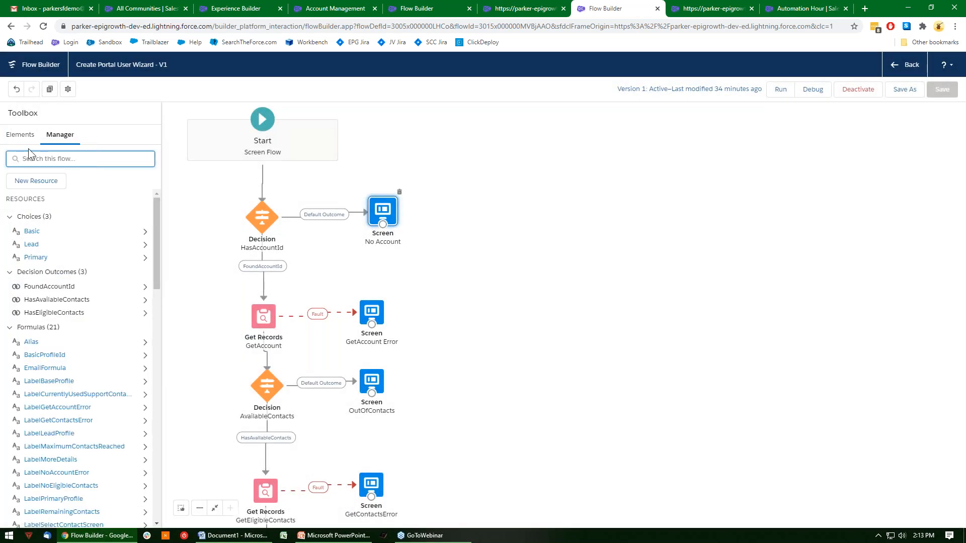
text(noacc)
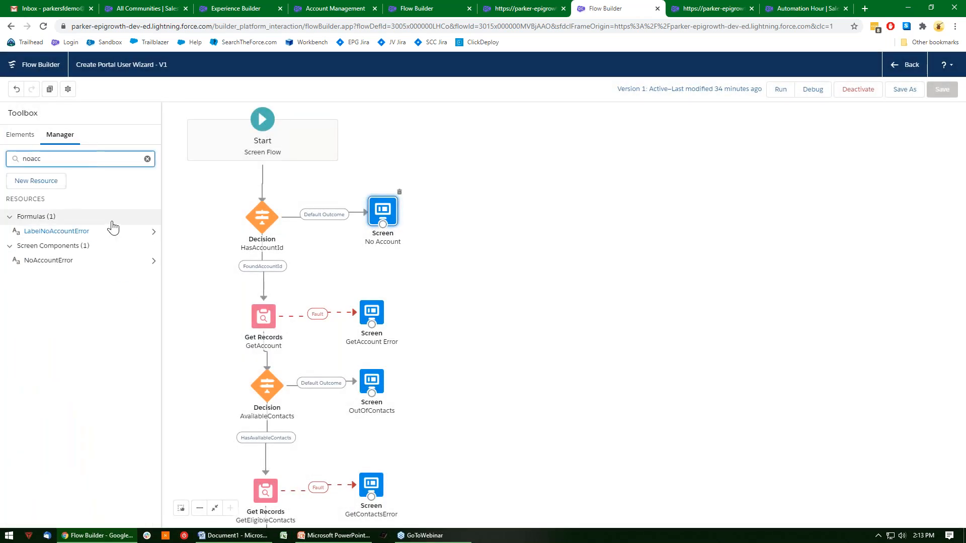
click(75, 232)
drag(470, 341, 284, 345)
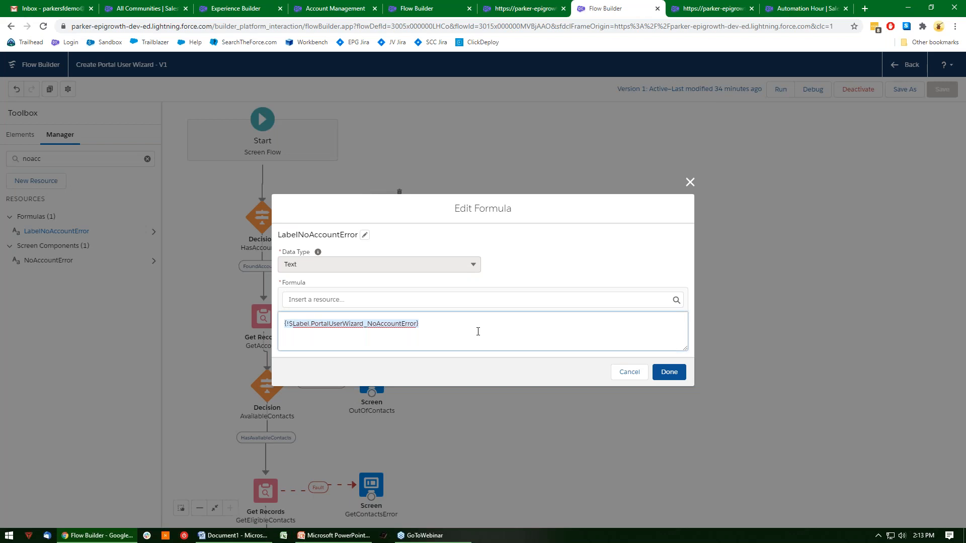
click(325, 332)
mouse_move(312, 324)
mouse_down()
mouse_move(365, 325)
mouse_move(313, 326)
mouse_up()
click(468, 318)
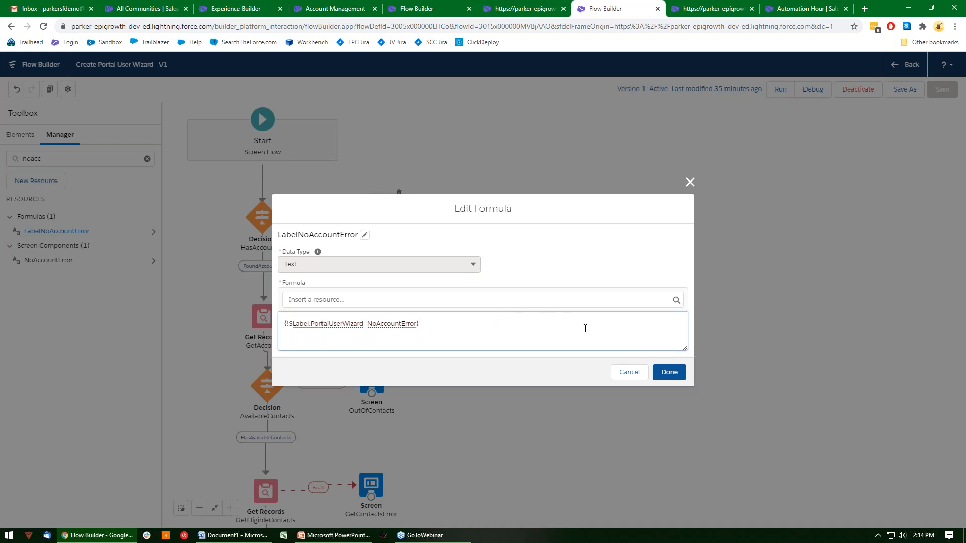
click(626, 372)
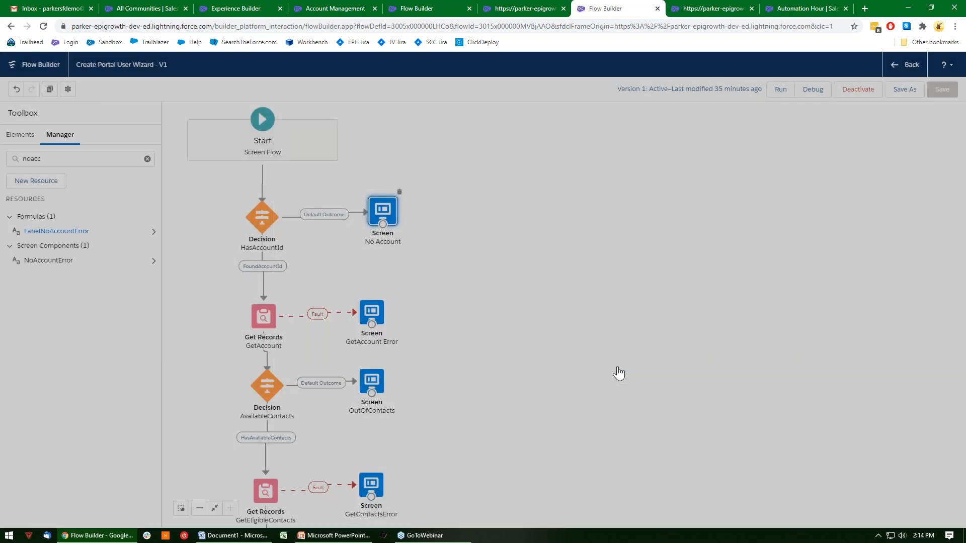
Review the GetAccount element's filter and the support contact fields it stores, and close it without changes.
drag(356, 262, 471, 210)
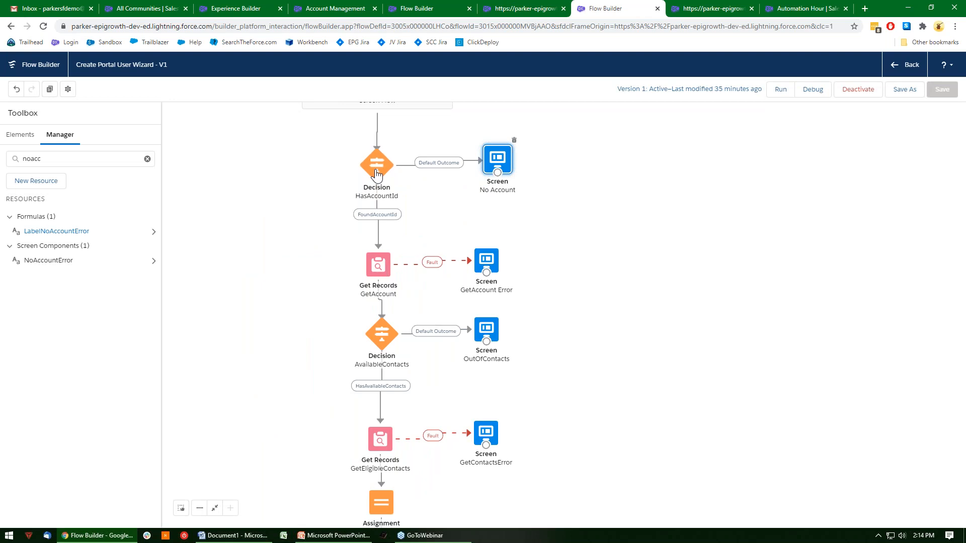
double_click(378, 264)
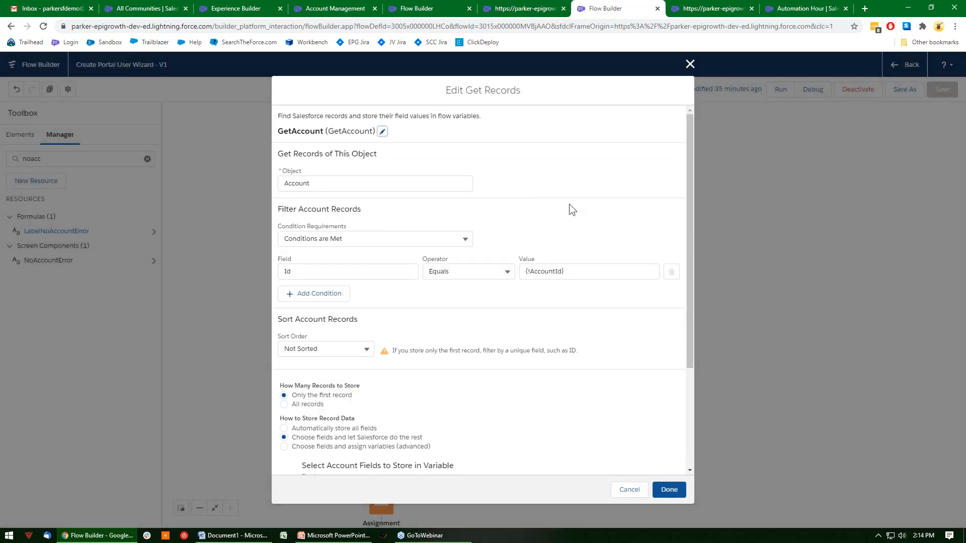
scroll(562, 201, down, 3)
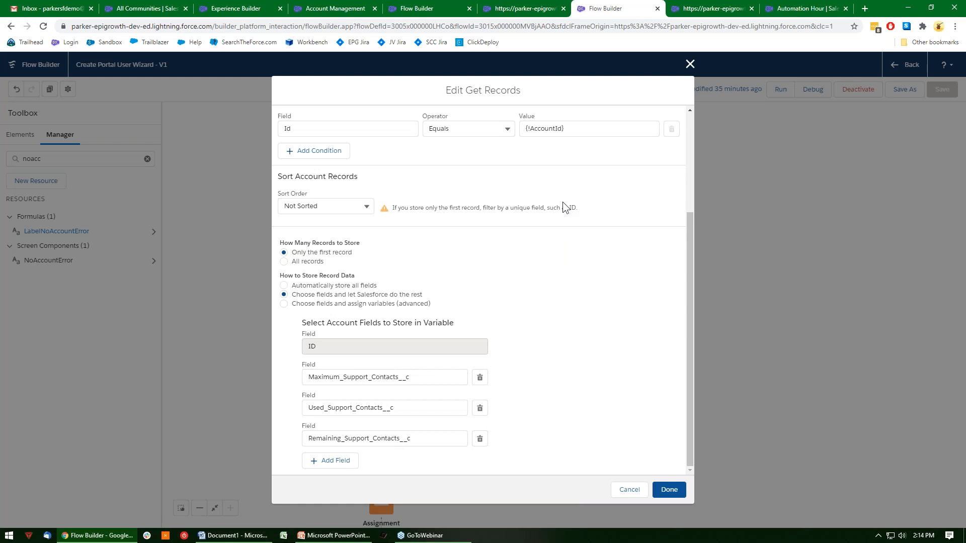
drag(431, 377, 307, 378)
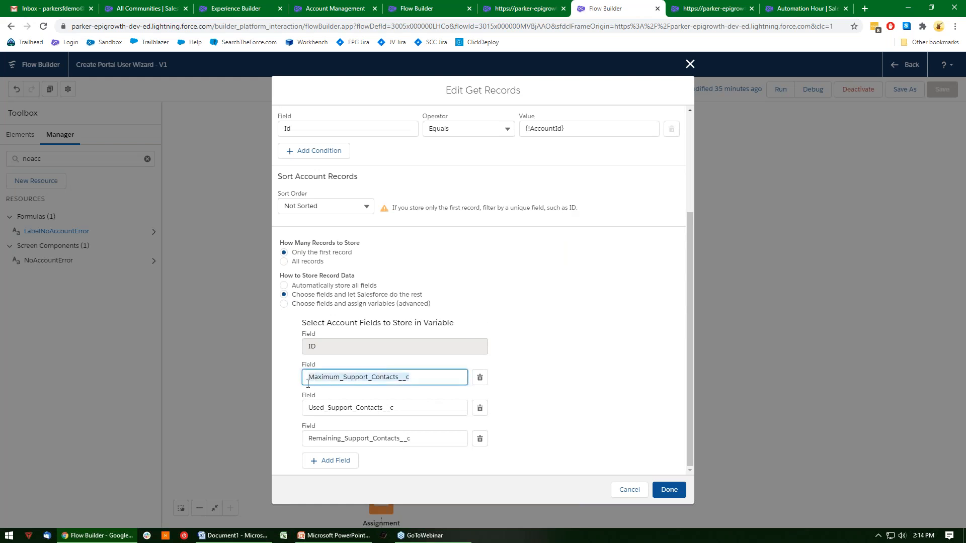
click(538, 317)
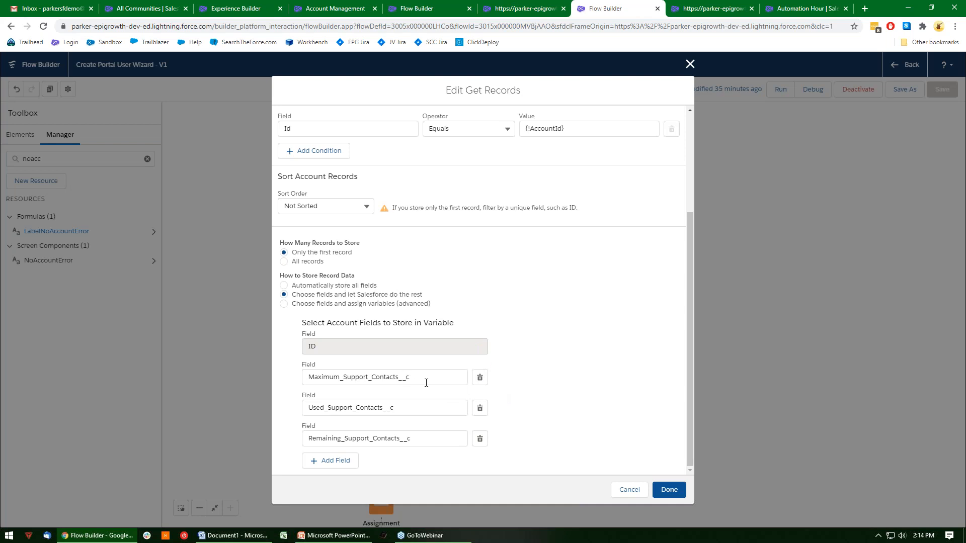
click(637, 490)
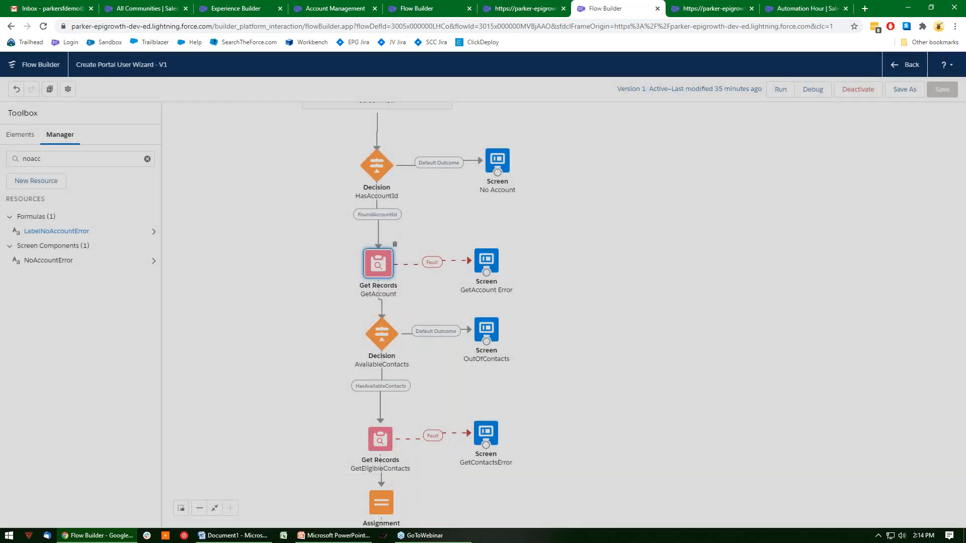
Inspect the GetAccount Error screen on the fault path and close it without saving.
click(486, 262)
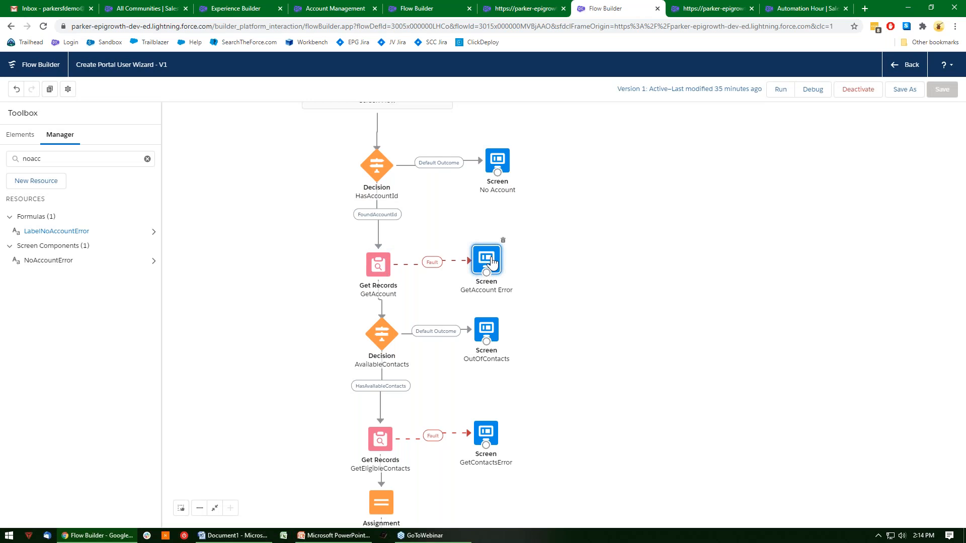
double_click(491, 259)
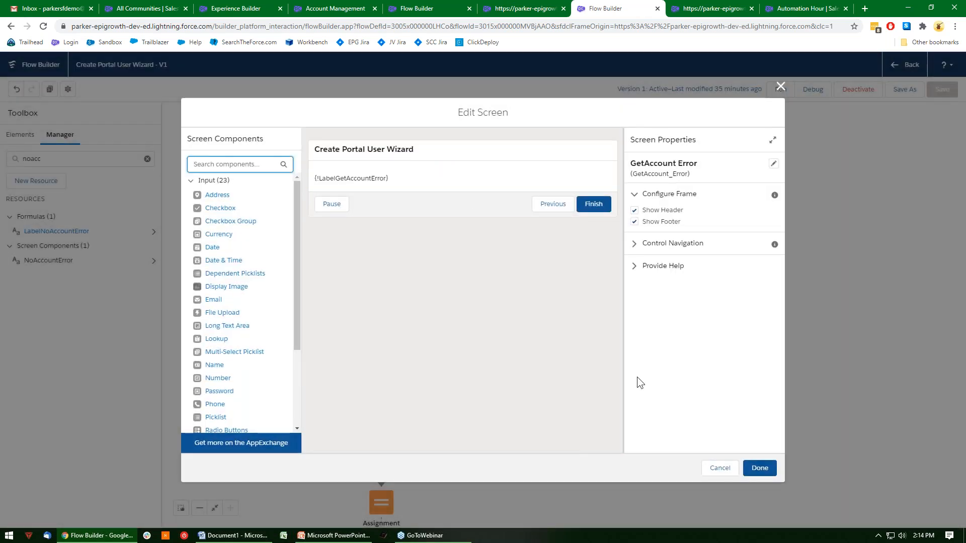
click(728, 467)
Examine the HasAvailableContacts condition and the default outcome of the AvailableContacts decision, and close it without changes.
drag(634, 371, 655, 314)
double_click(409, 278)
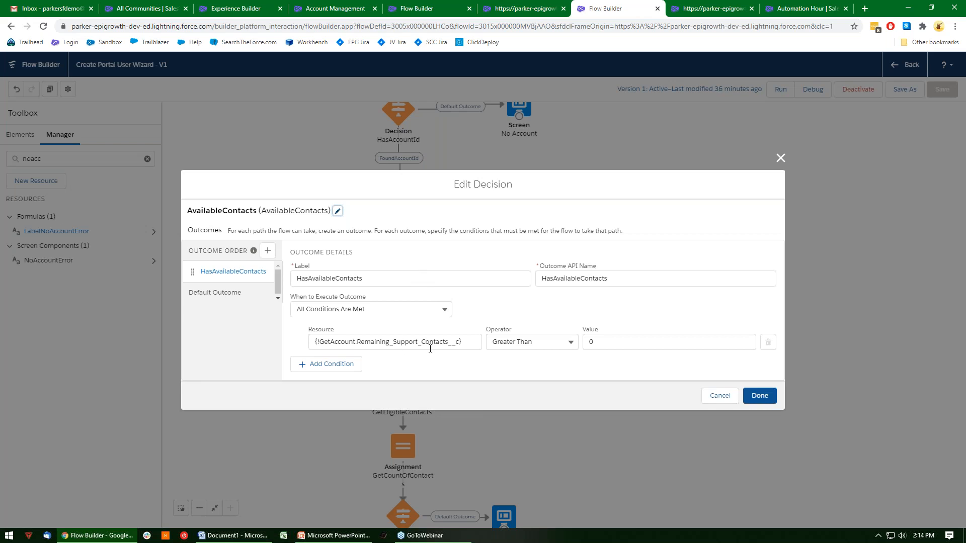
click(232, 293)
click(720, 416)
Inspect the display text on the OutOfContacts screen and close the screen editor without saving.
click(509, 281)
double_click(509, 283)
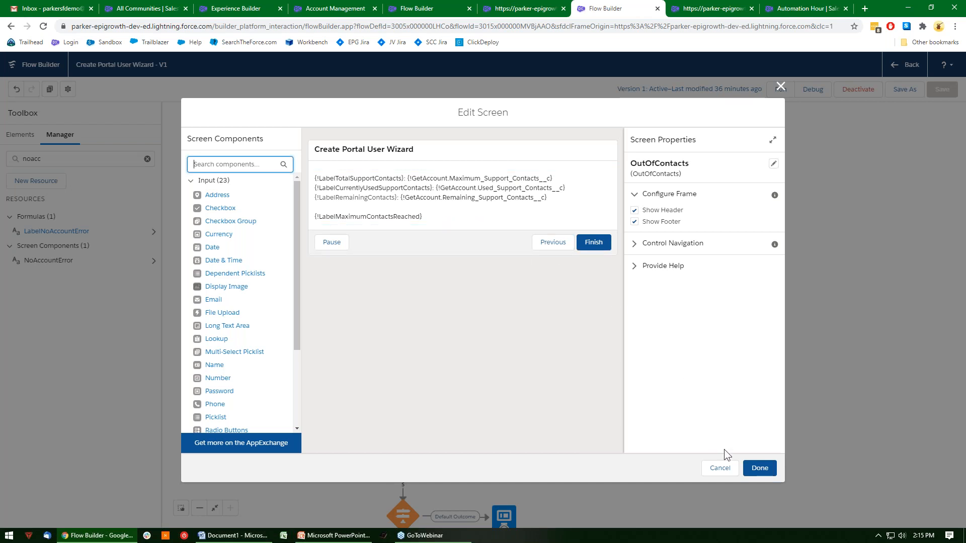
click(732, 473)
Open the GetEligibleContacts element and examine its No_Longer_There__c and Portal_Access_Granted__c filter conditions.
drag(596, 350, 665, 211)
double_click(477, 230)
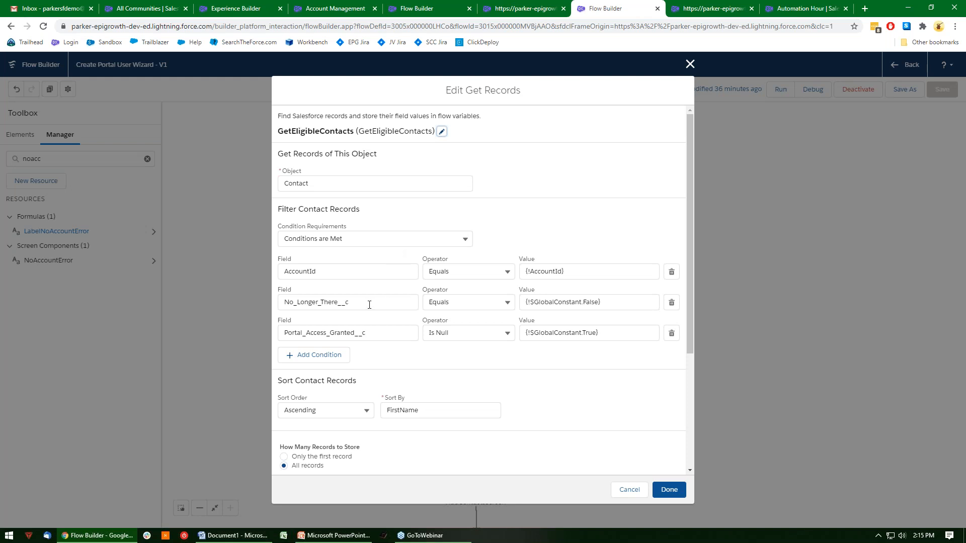
drag(369, 305, 283, 309)
click(400, 286)
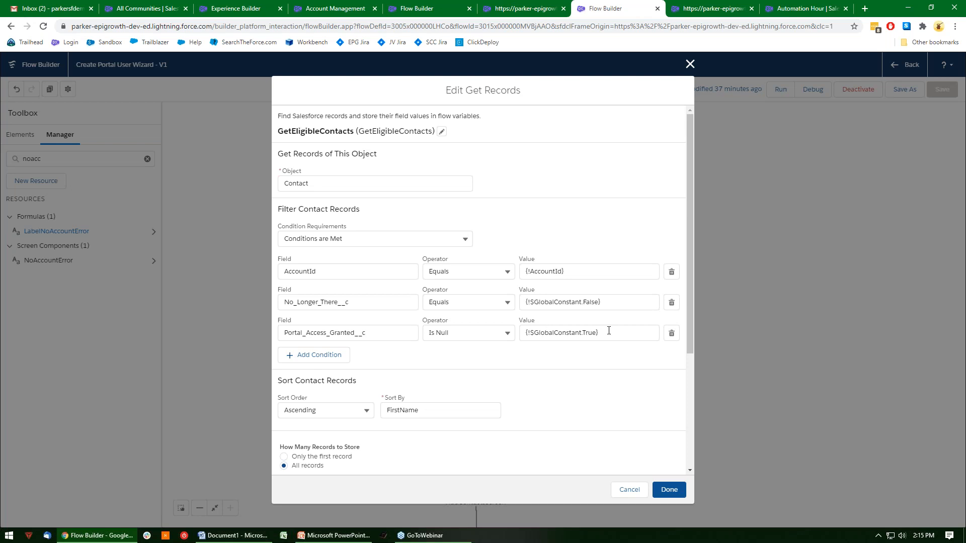
drag(367, 332, 283, 335)
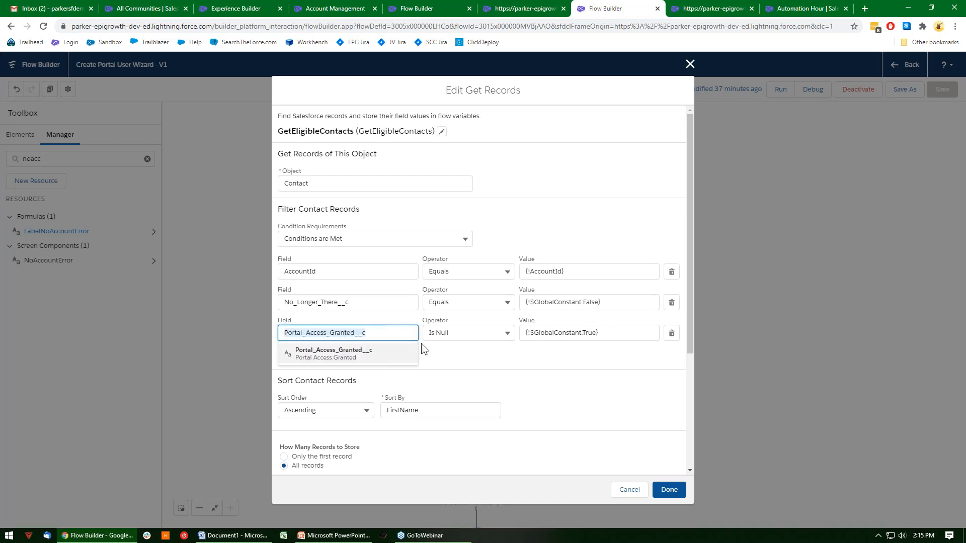
click(508, 355)
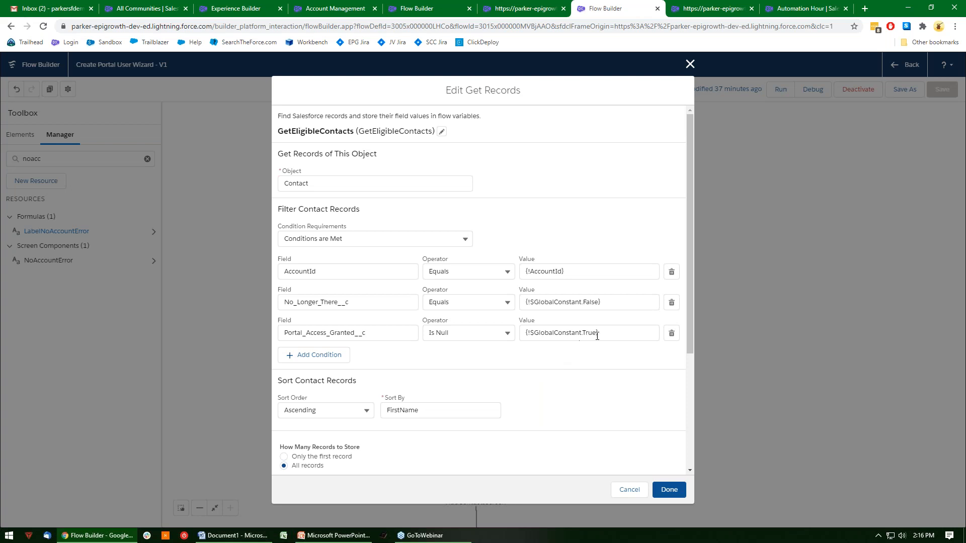
drag(597, 336, 519, 336)
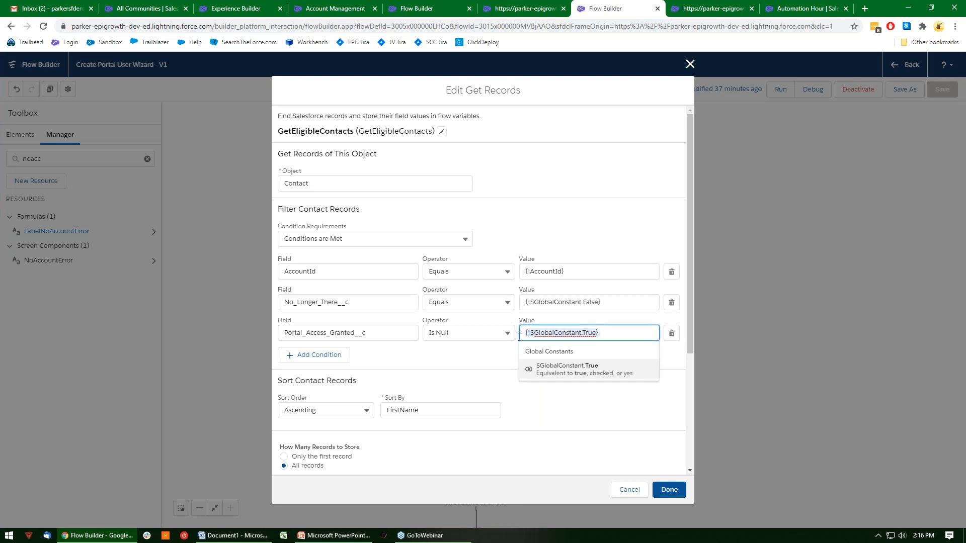
click(430, 364)
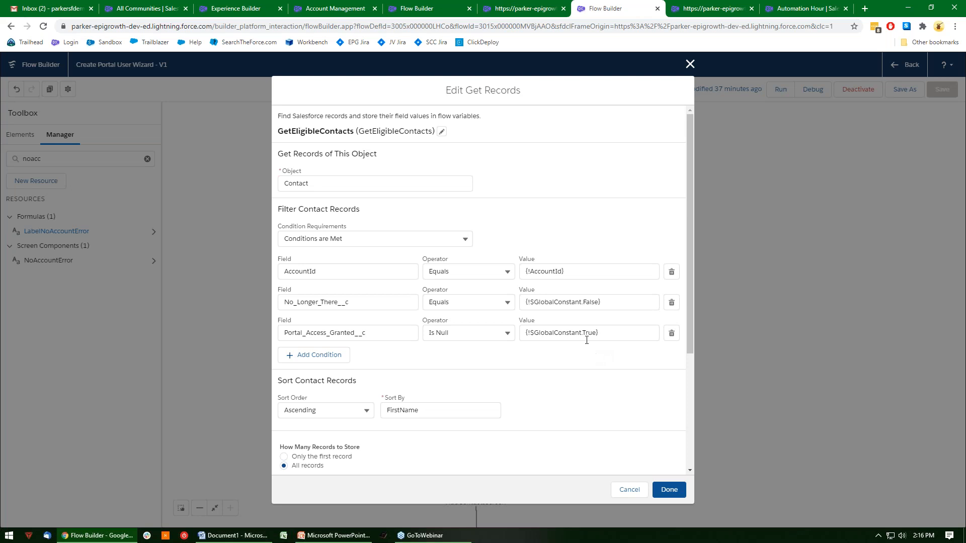
Review how GetEligibleContacts sorts records and which contact fields it stores, and close it without changes.
scroll(588, 344, down, 3)
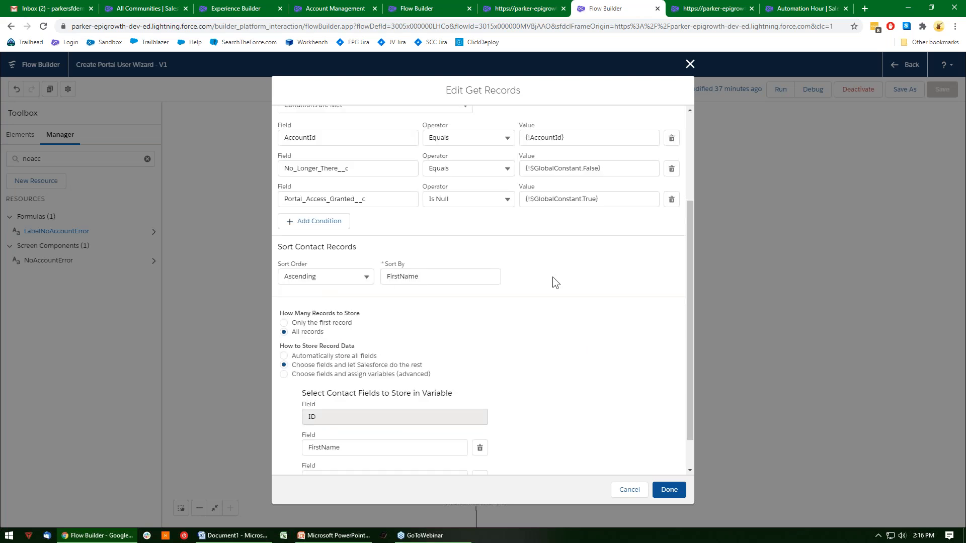
scroll(553, 278, down, 1)
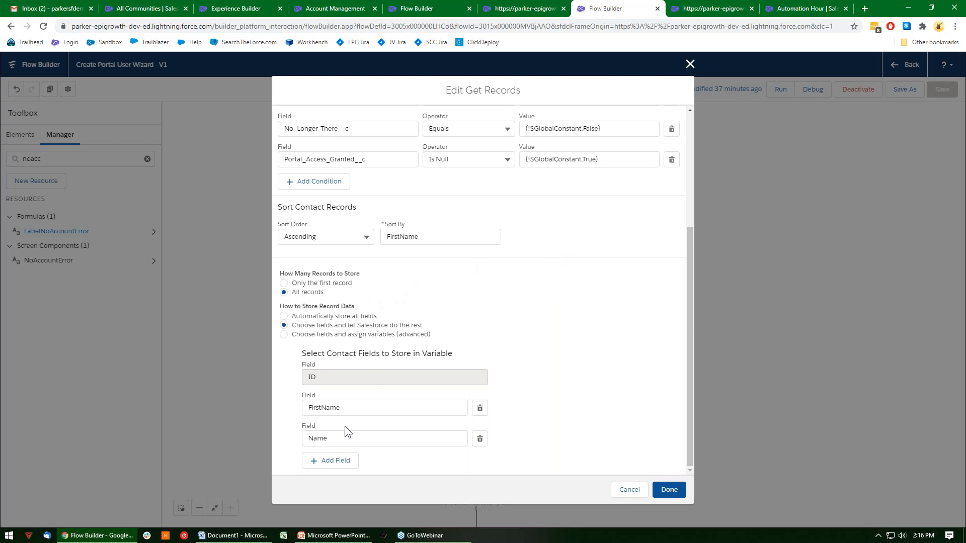
click(629, 491)
Inspect the GetCountOfContacts assignment and close it without changes.
drag(630, 325, 637, 290)
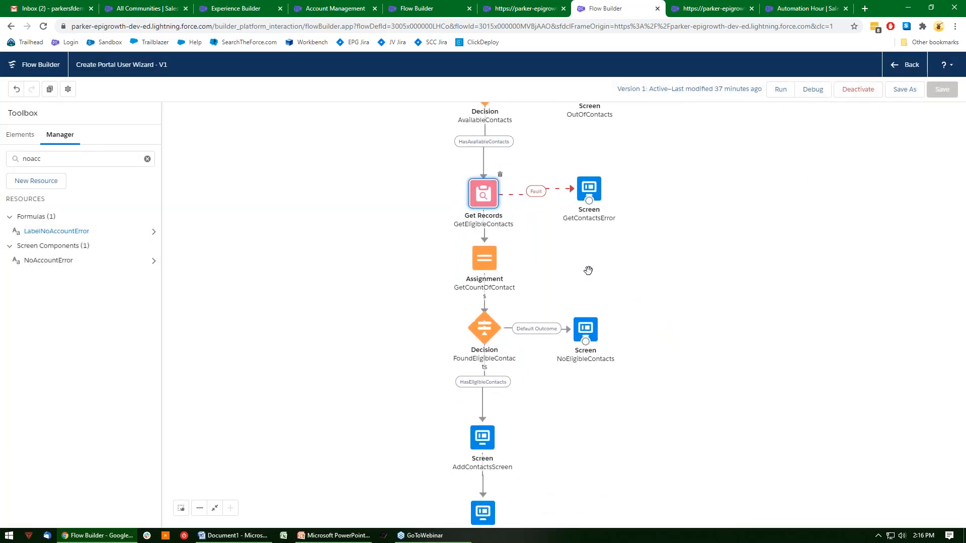
double_click(474, 259)
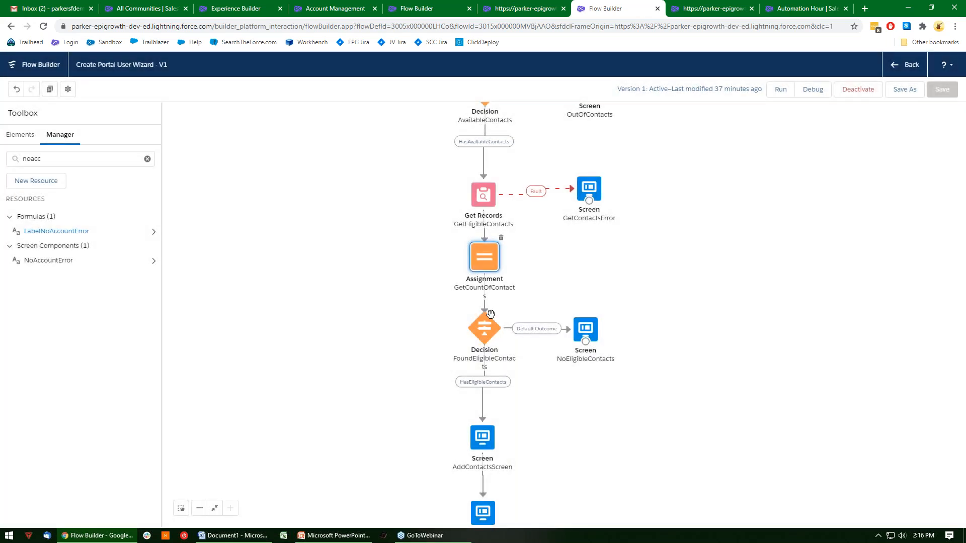
Review the FoundEligibleContacts decision's outcomes and the NoEligibleContacts screen on its default path, closing both without changes.
double_click(481, 330)
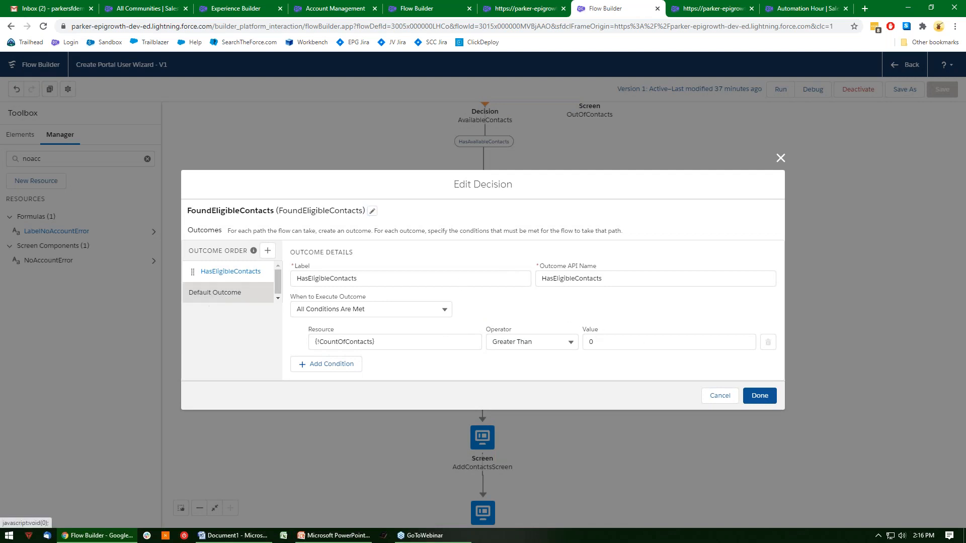
click(214, 293)
click(718, 415)
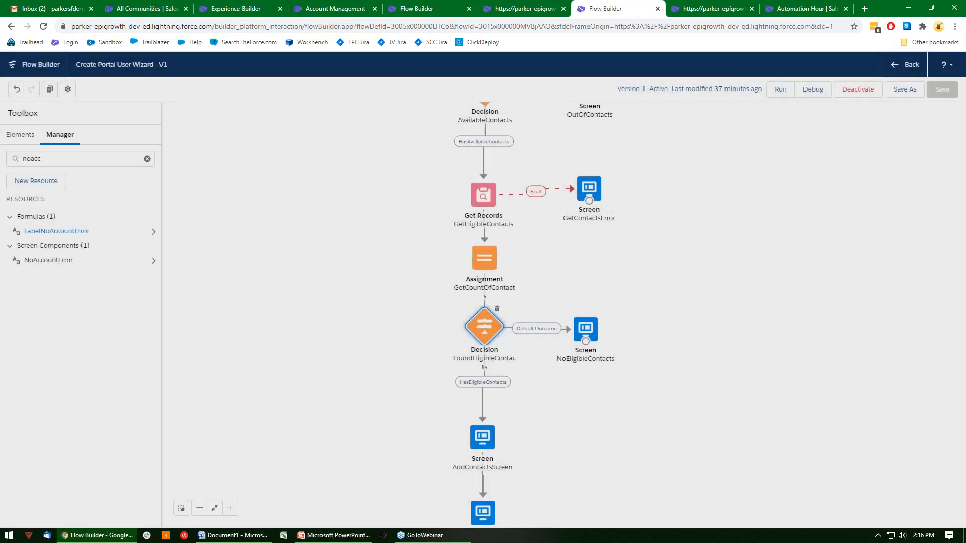
double_click(584, 333)
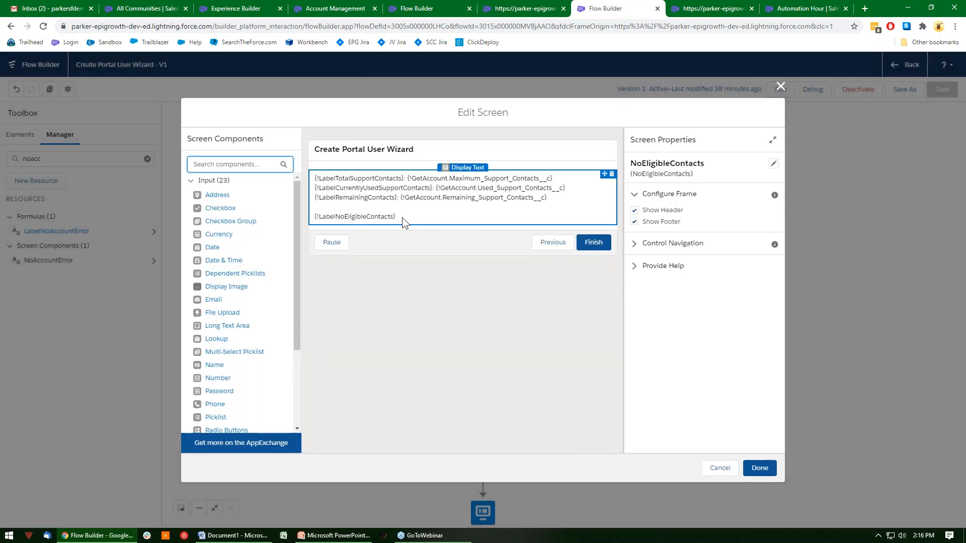
click(720, 471)
Examine the DisplayStats text and the ContactSelect radio buttons on the AddContactsScreen screen, and close it without saving.
drag(646, 403, 693, 315)
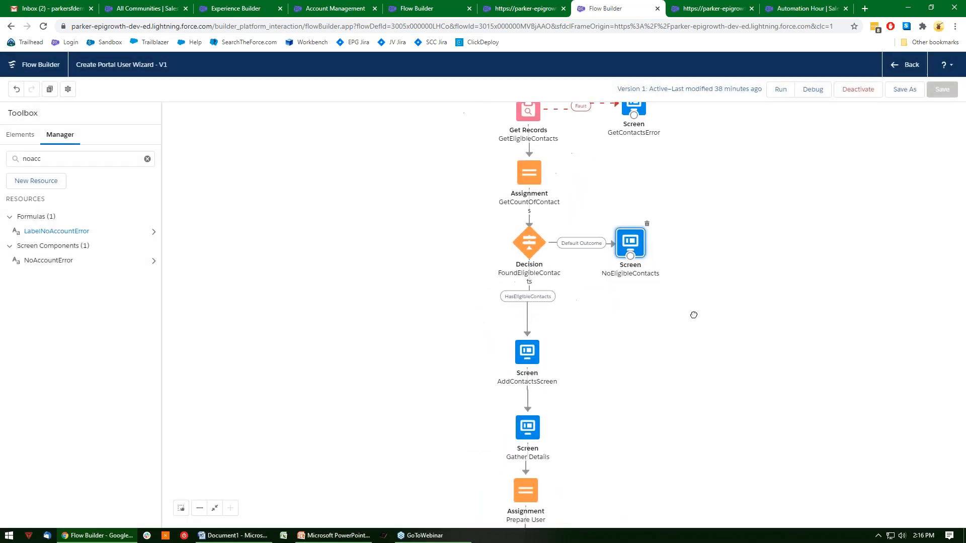
drag(648, 397, 615, 373)
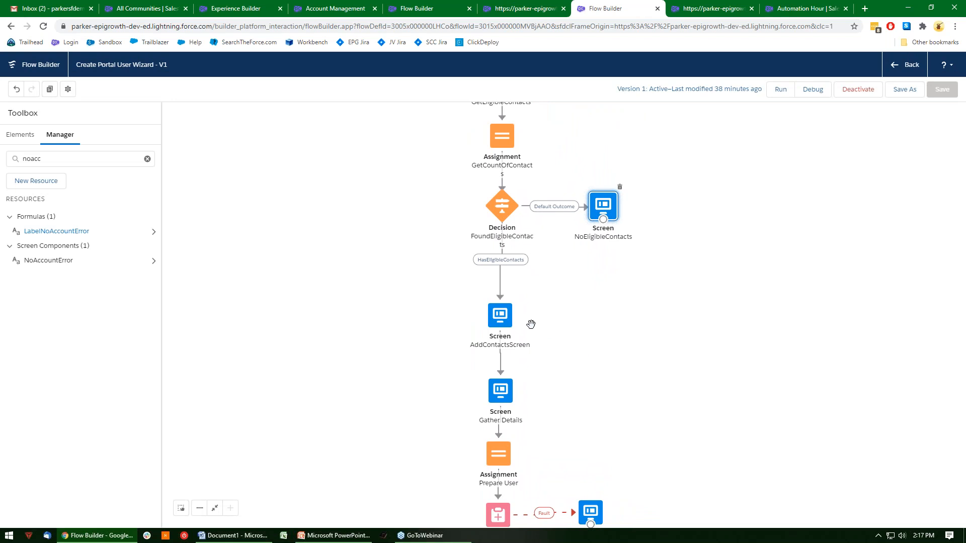
click(504, 325)
double_click(504, 324)
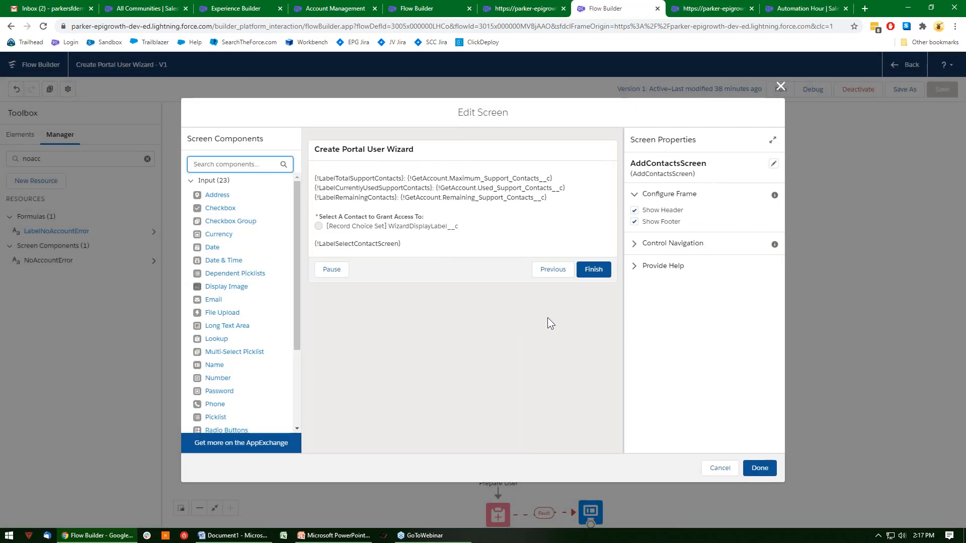
click(451, 191)
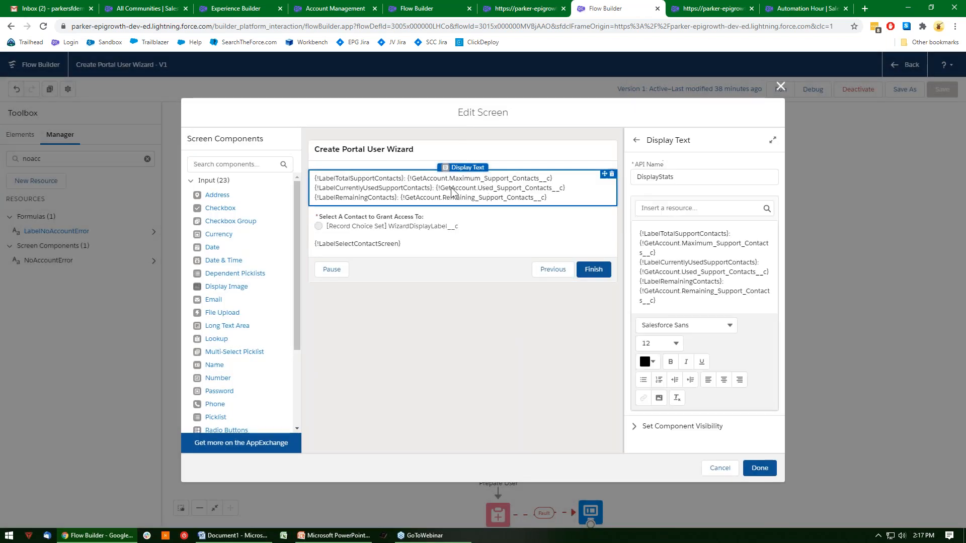
click(422, 229)
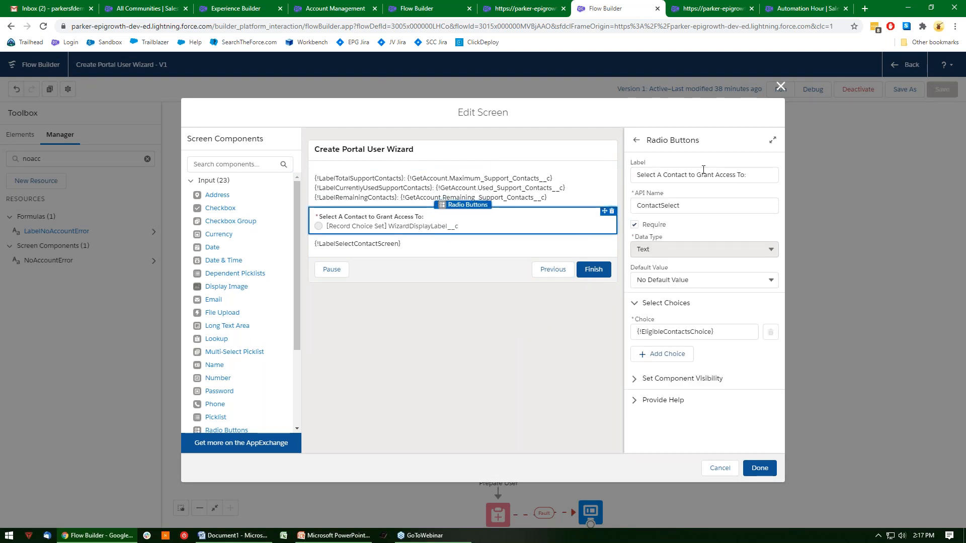
click(720, 468)
Open the EligibleContactsChoice record choice set from the flow's resources and review its filter conditions, sort order and choice label.
double_click(31, 159)
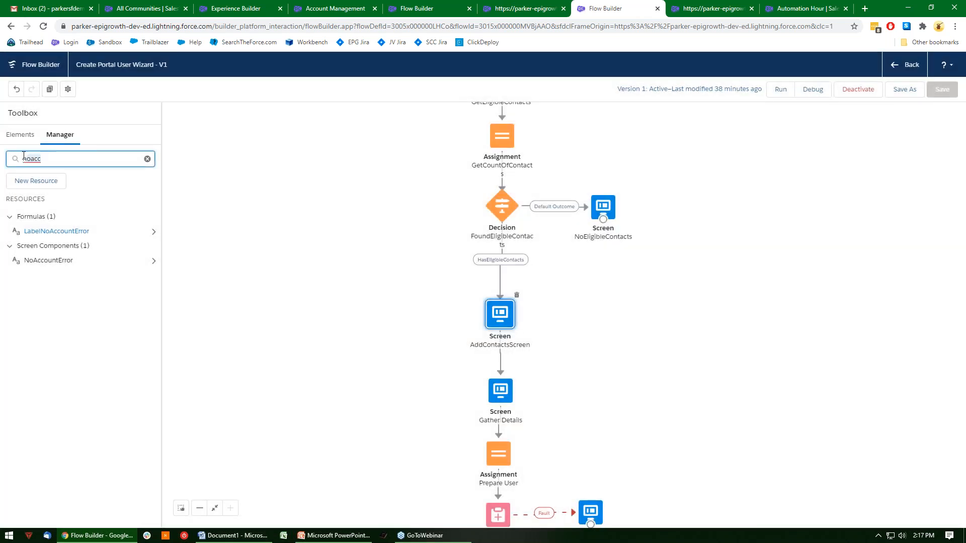
key(BackSpace)
scroll(88, 251, down, 8)
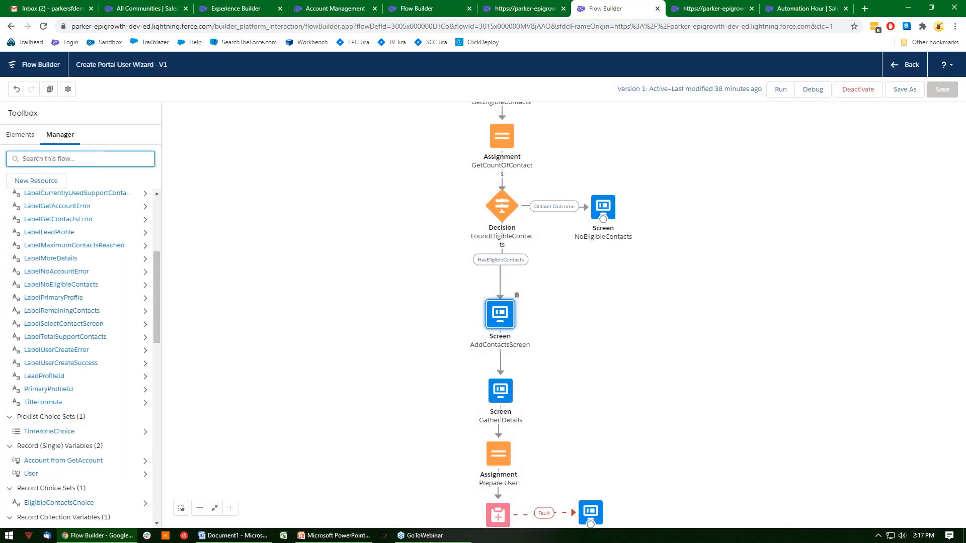
scroll(104, 307, down, 1)
click(75, 302)
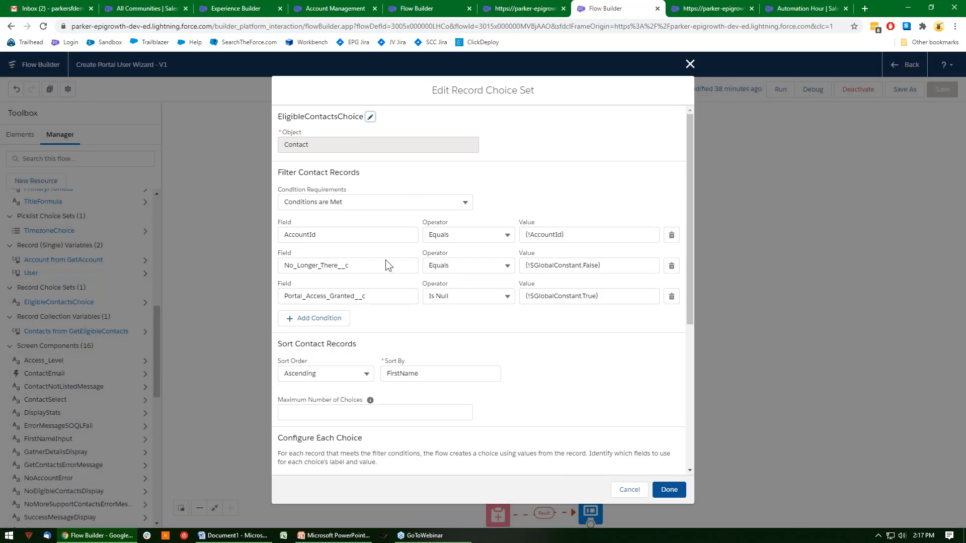
click(371, 235)
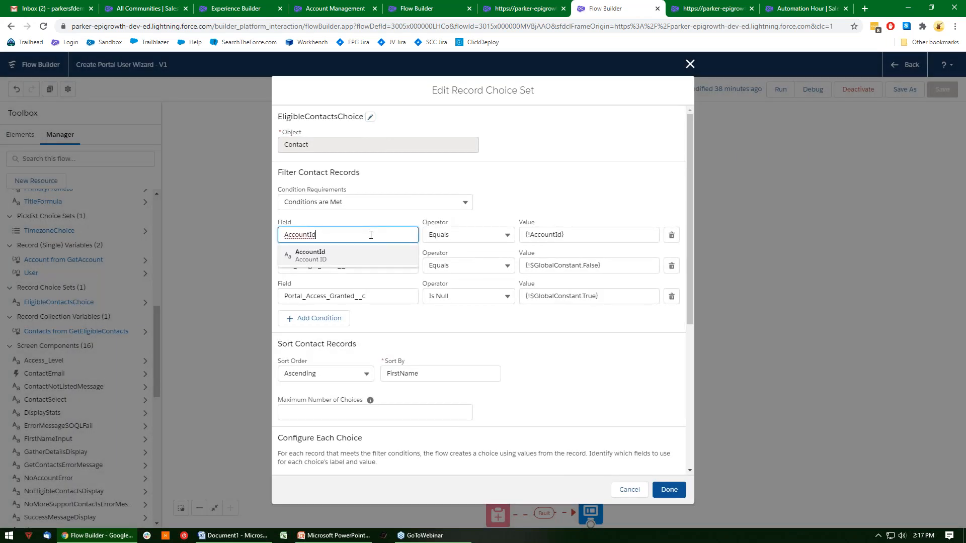
click(499, 183)
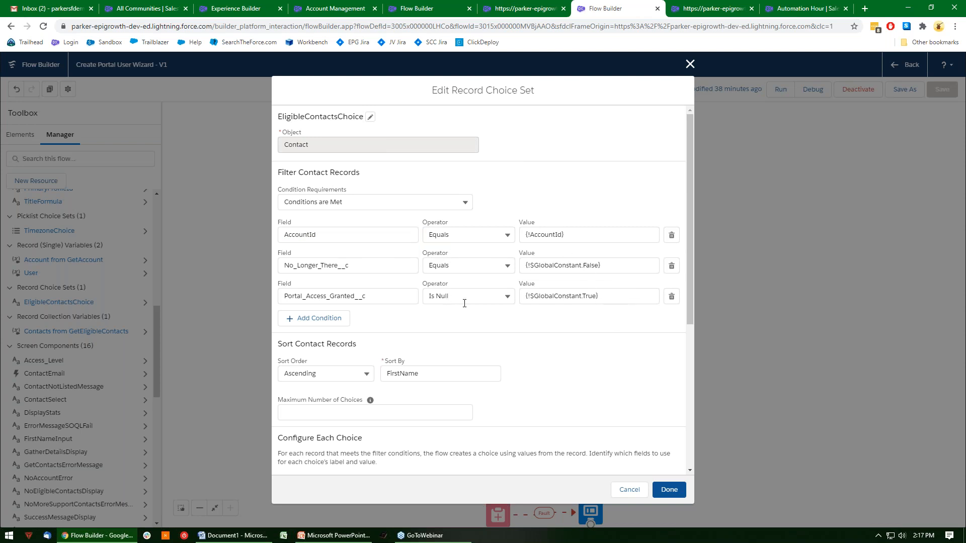
scroll(546, 315, down, 3)
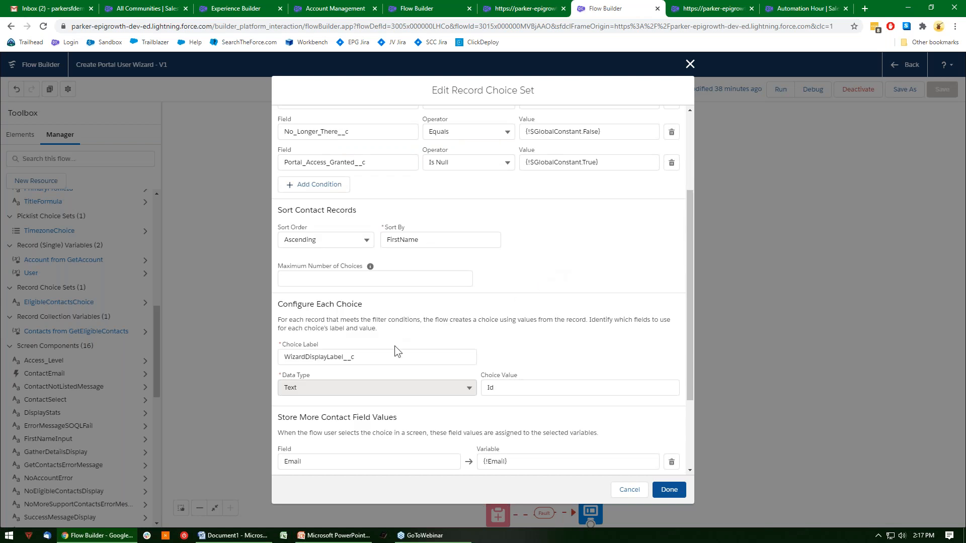
scroll(377, 358, down, 1)
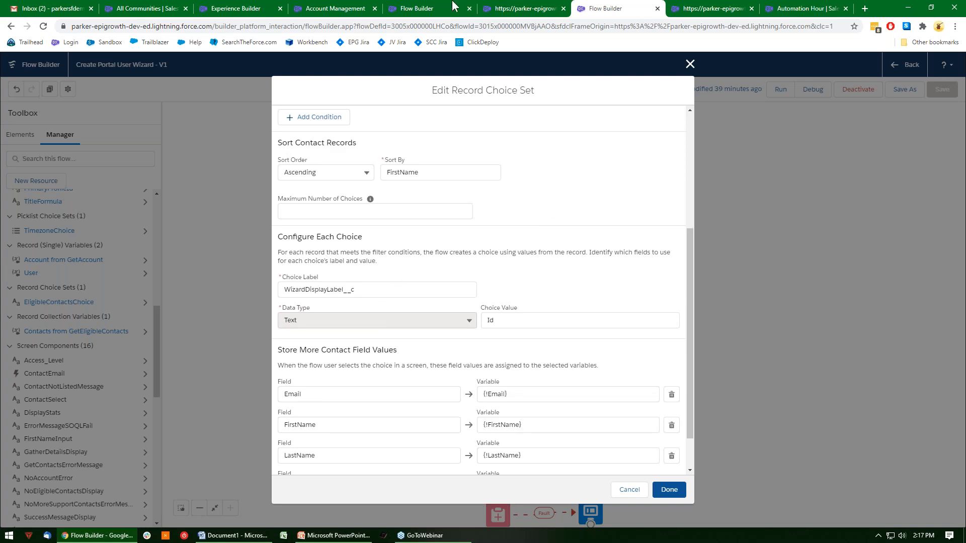
Switch to Salesforce Setup and bring up the Contact object's list of fields and relationships.
click(159, 5)
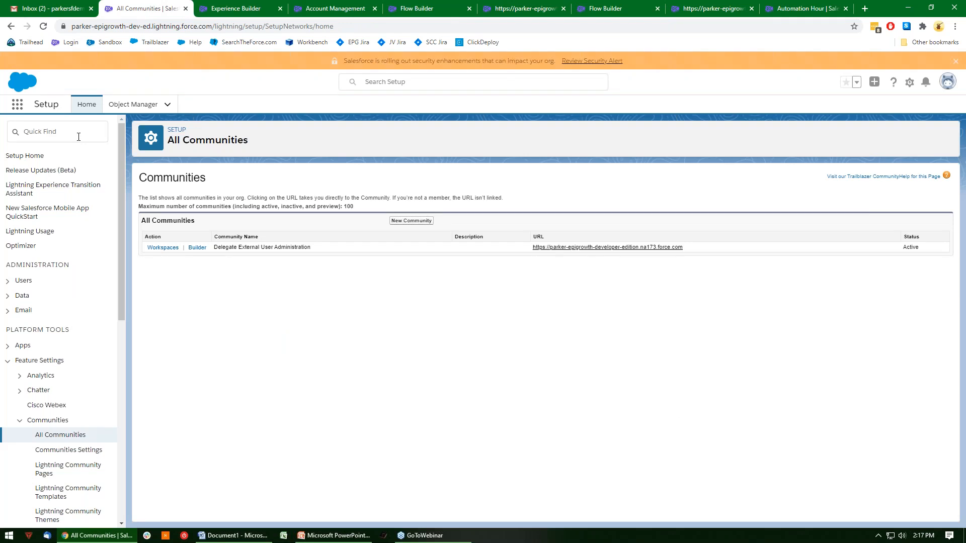
click(150, 103)
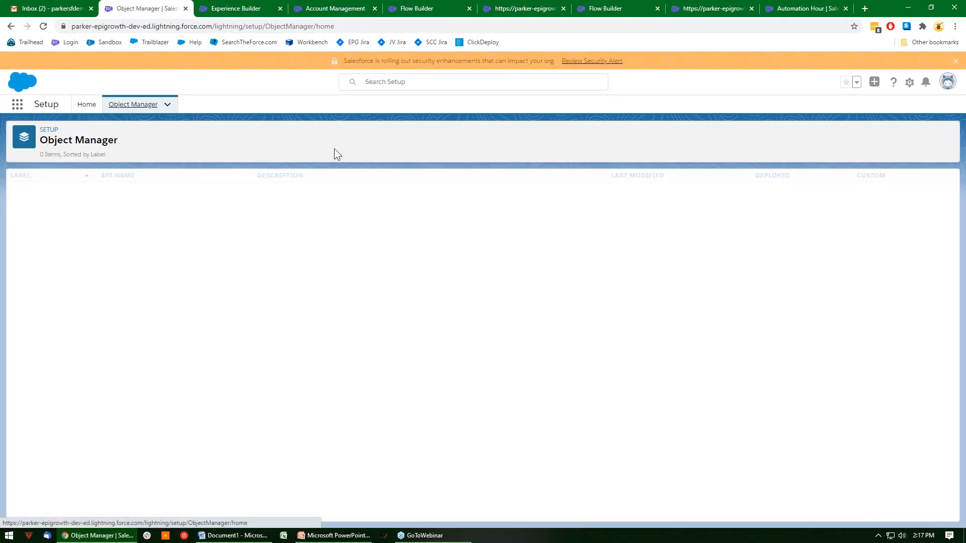
click(779, 133)
text(cont)
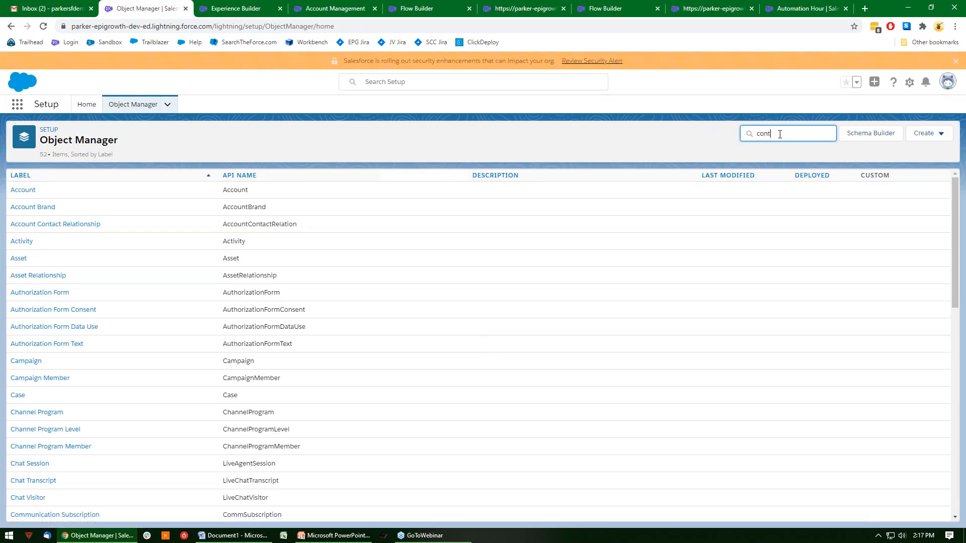
text(act)
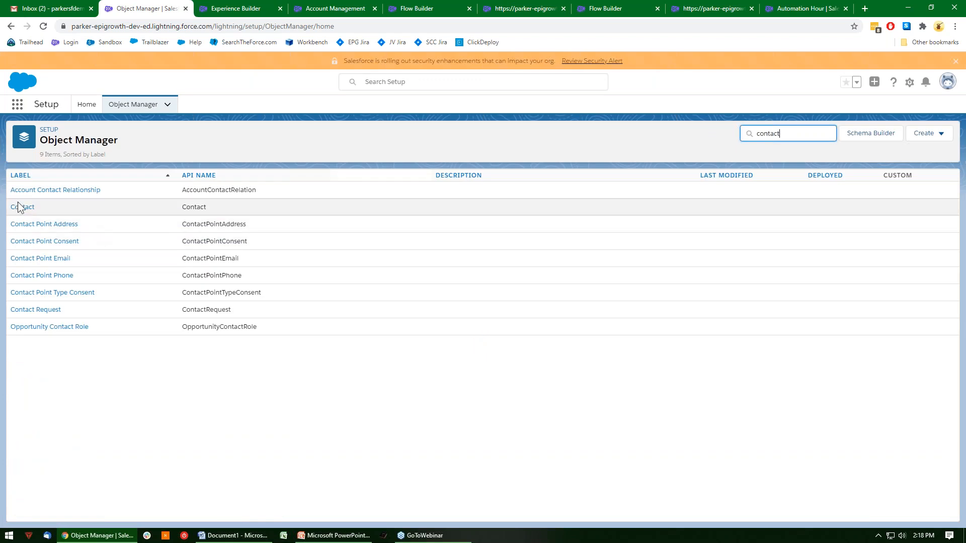
click(21, 208)
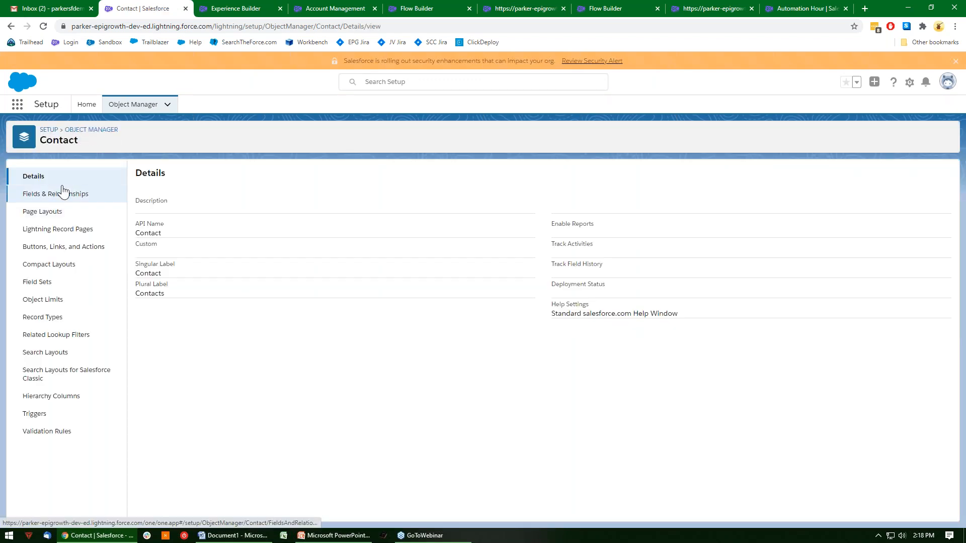
click(62, 199)
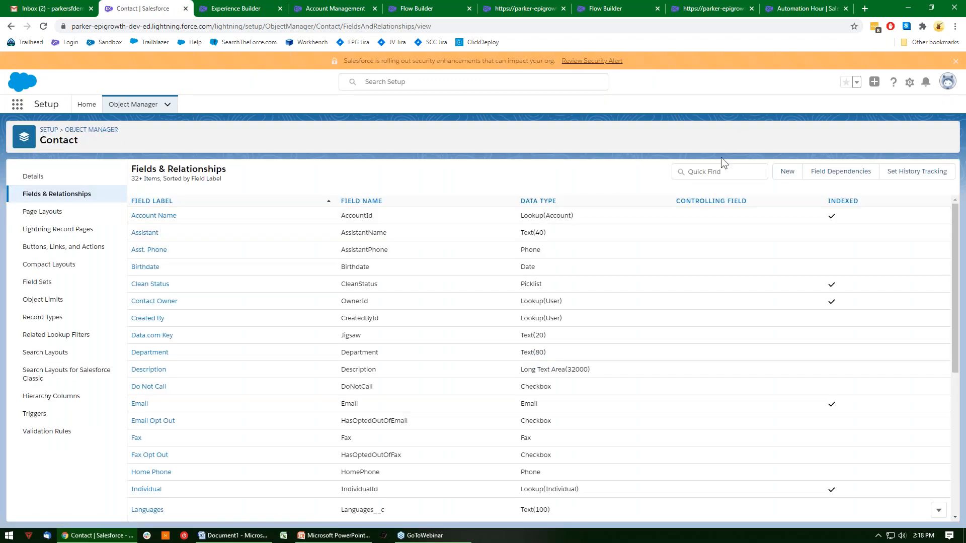
Find the WizardDisplayLabel field by searching for "wizard" and examine how its formula builds the label.
click(704, 175)
text(wizard)
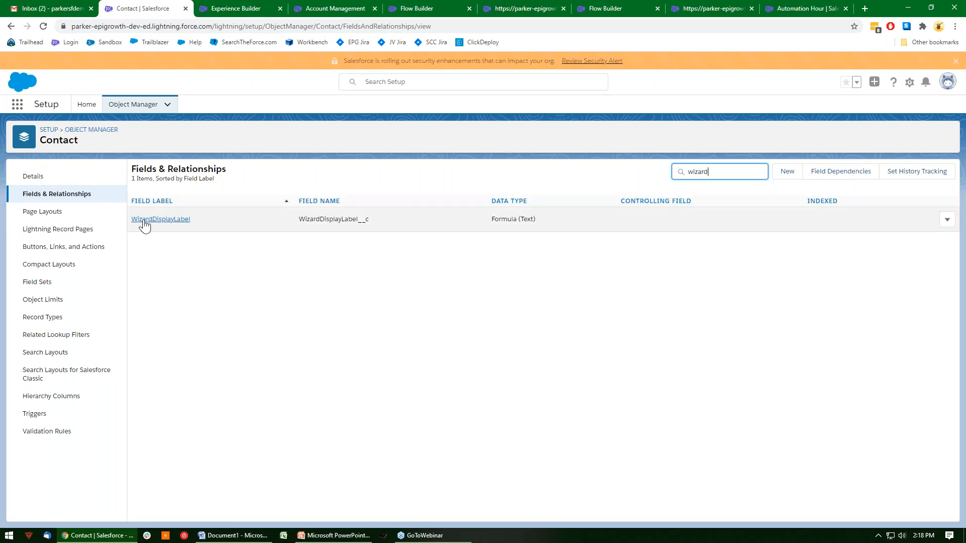
click(145, 226)
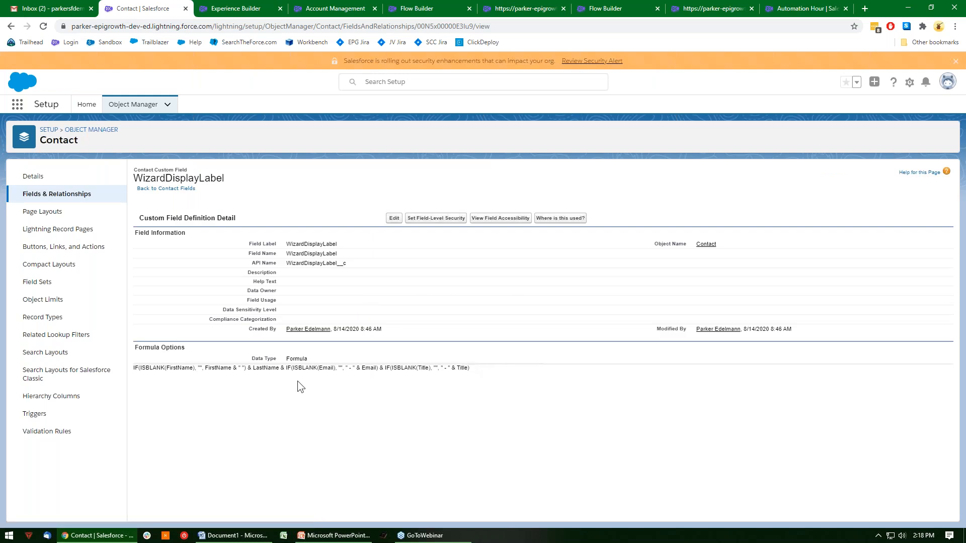
drag(478, 369, 362, 366)
click(421, 388)
Return to the flow, review EligibleContactsChoice's choice value and stored contact fields, and close it without changes.
click(641, 6)
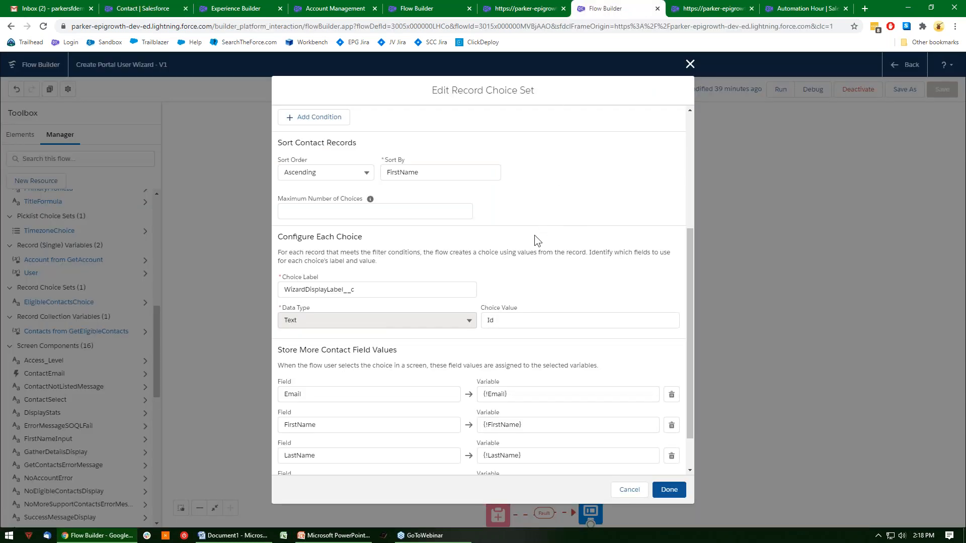
click(499, 319)
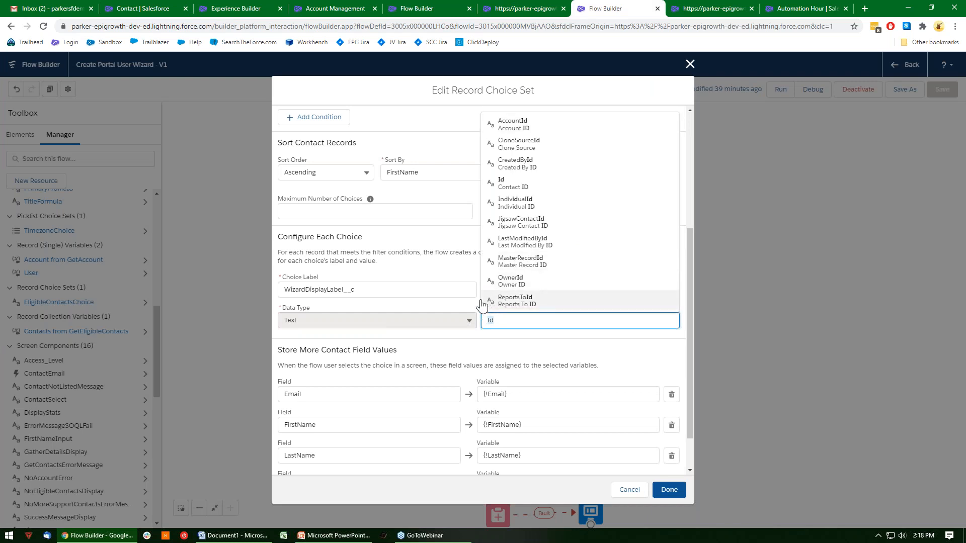
click(536, 273)
scroll(571, 262, down, 2)
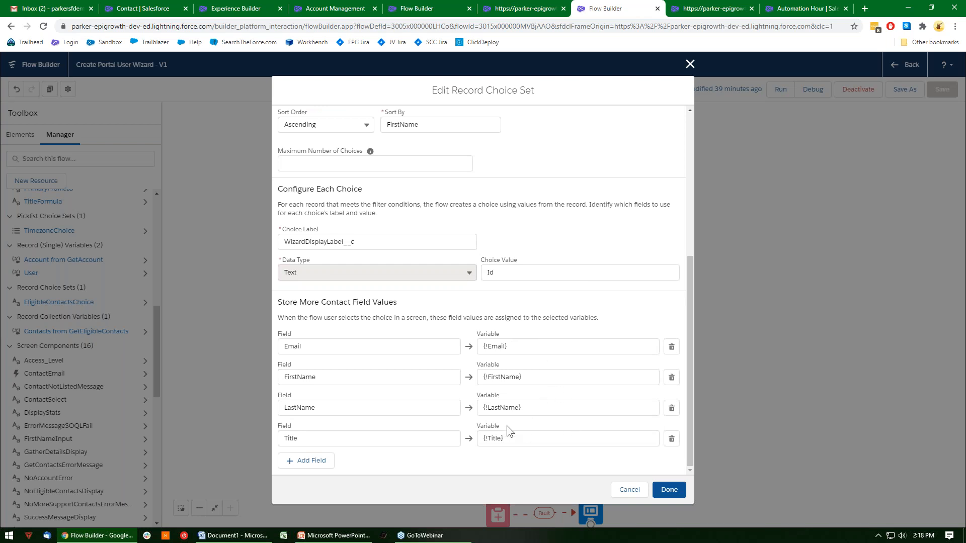
click(627, 490)
Open the Gather Details screen and examine its GatherDetailsDisplay text and the FirstName input's visibility condition.
drag(575, 394, 587, 272)
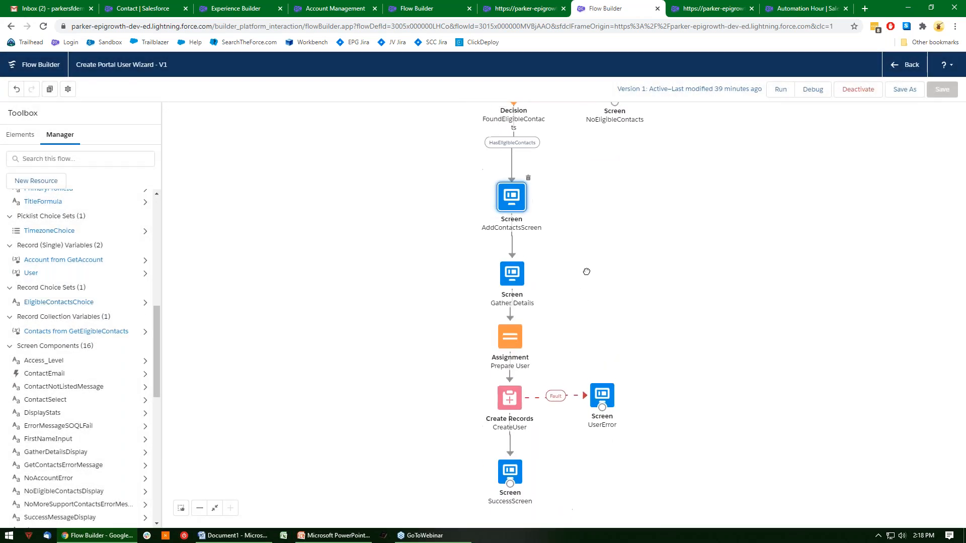
click(525, 272)
double_click(524, 272)
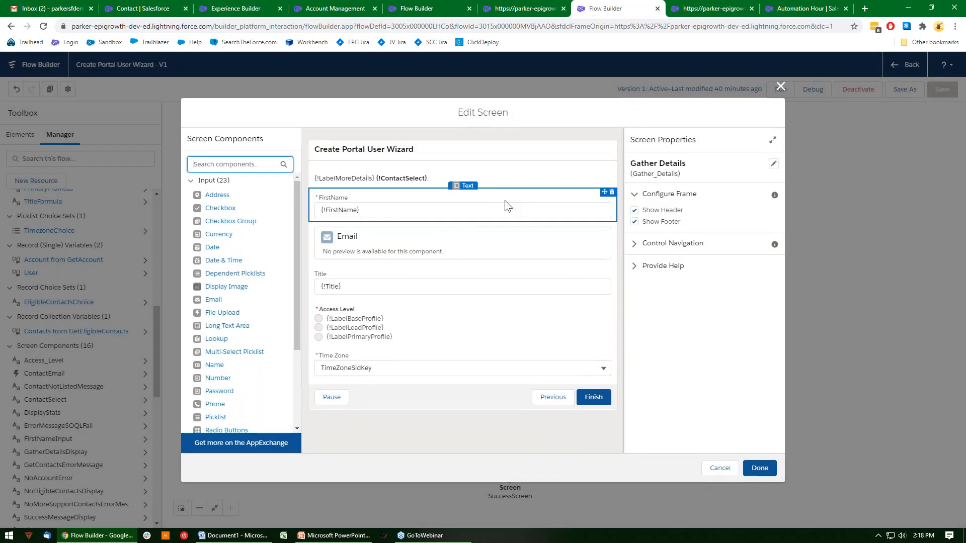
click(404, 176)
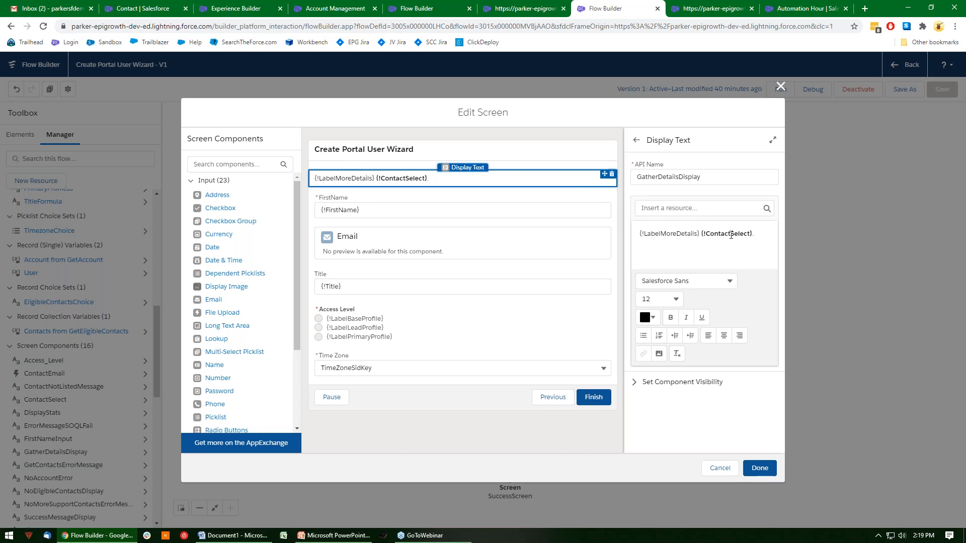
click(416, 209)
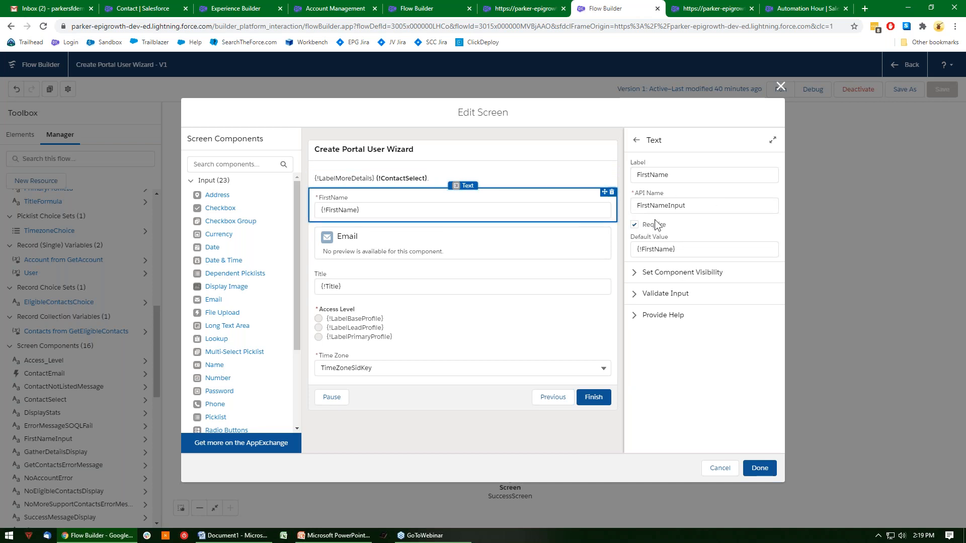
click(636, 273)
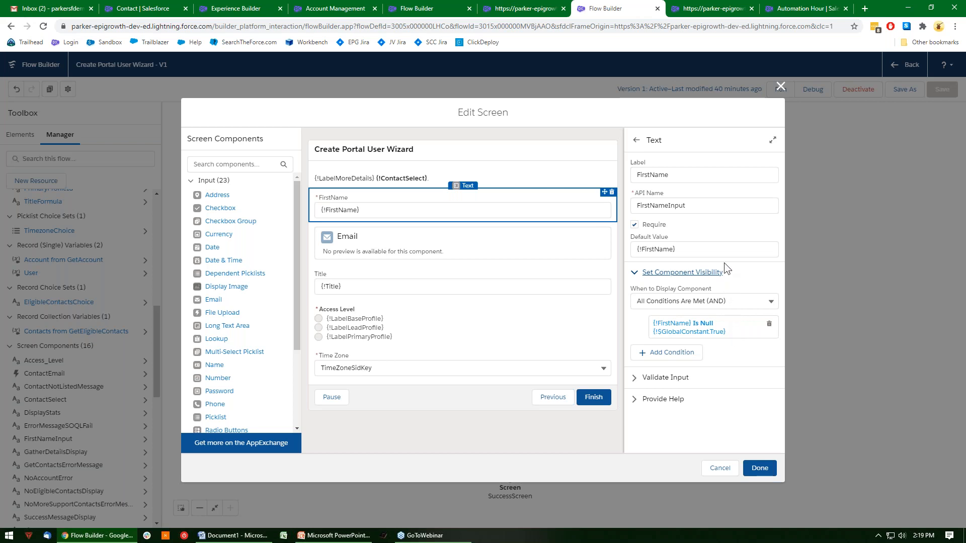
Examine the Email component's settings and visibility condition, and the Title input's settings, on the Gather Details screen.
click(494, 255)
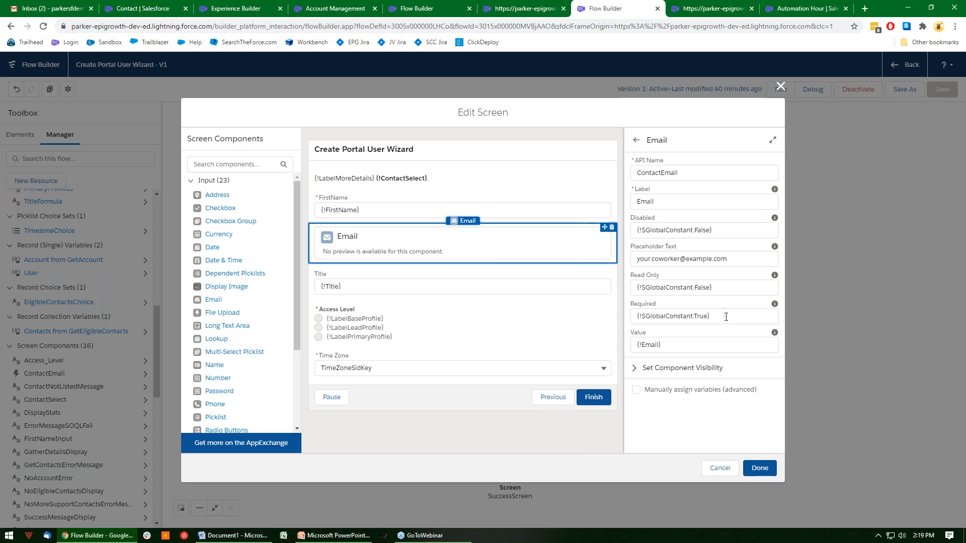
click(635, 369)
scroll(669, 342, down, 1)
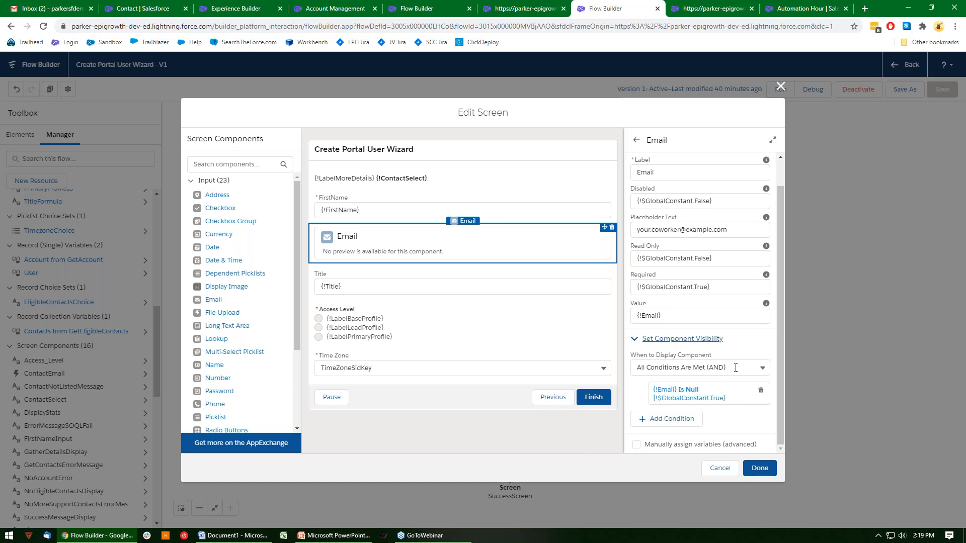
click(401, 285)
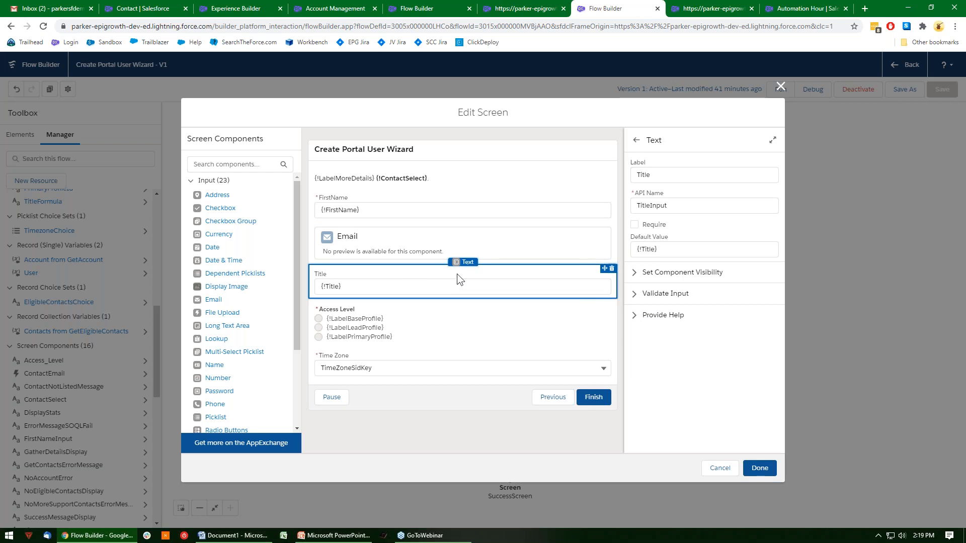
Review the choices behind the Access Level radio buttons and close the Gather Details screen without saving.
click(401, 317)
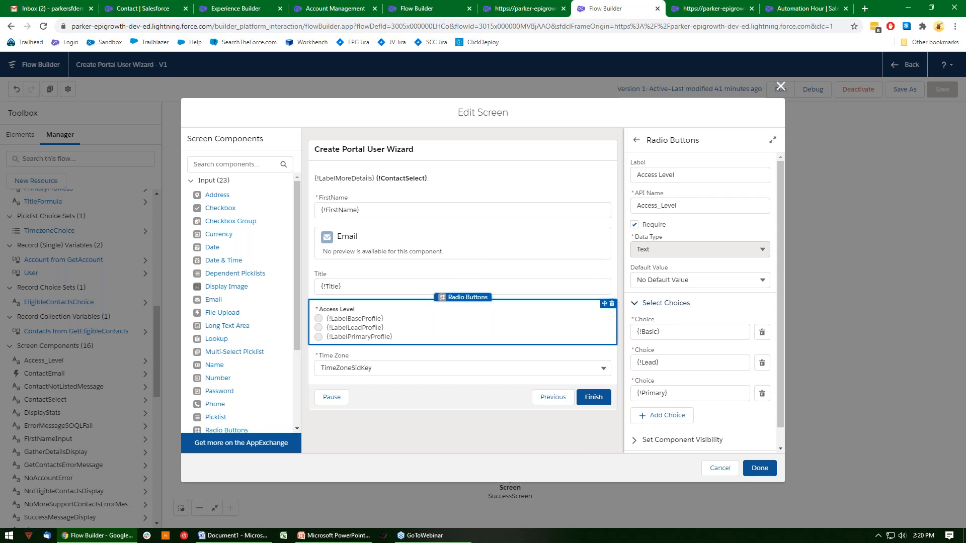
click(677, 328)
click(702, 322)
click(724, 467)
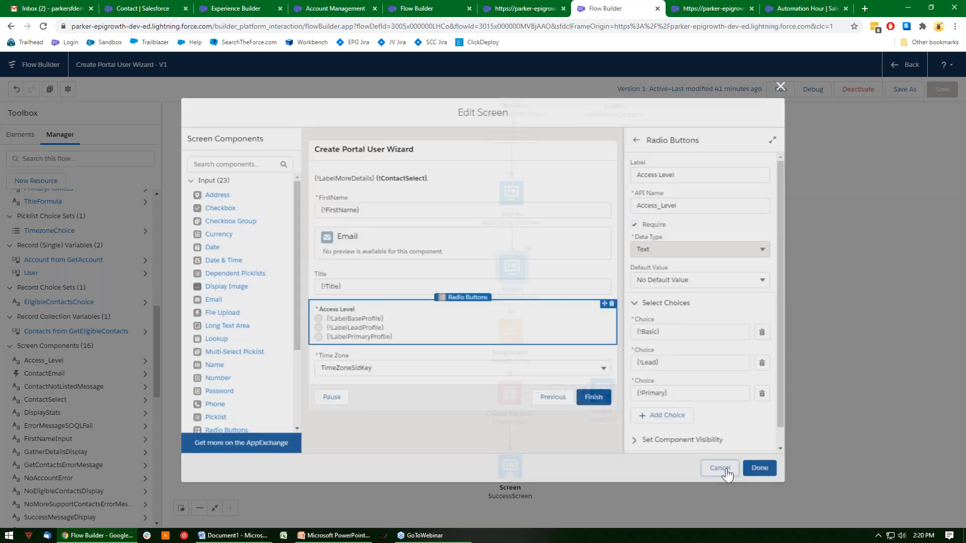
Search the flow's resources for "bas", inspect the Basic choice's label, and close it without changes.
click(69, 160)
text(bas)
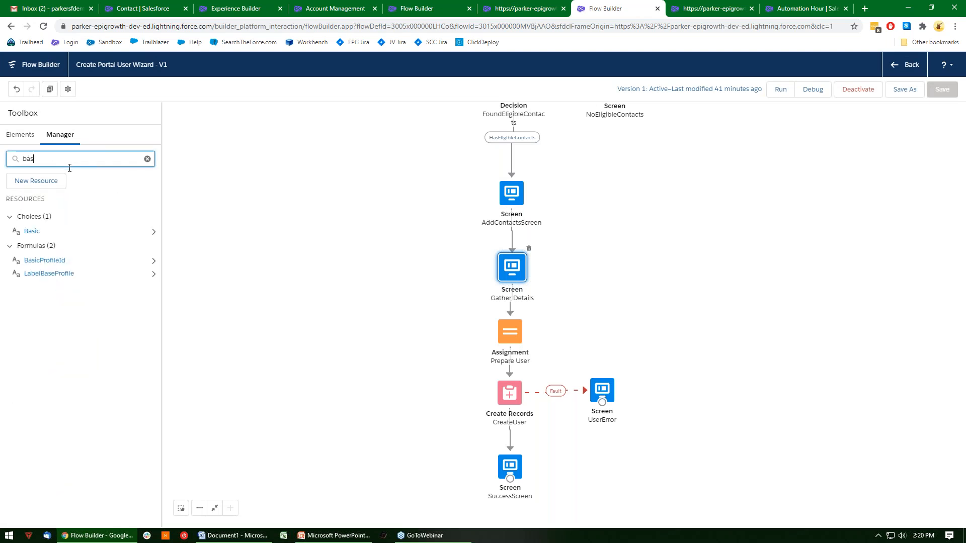
click(33, 232)
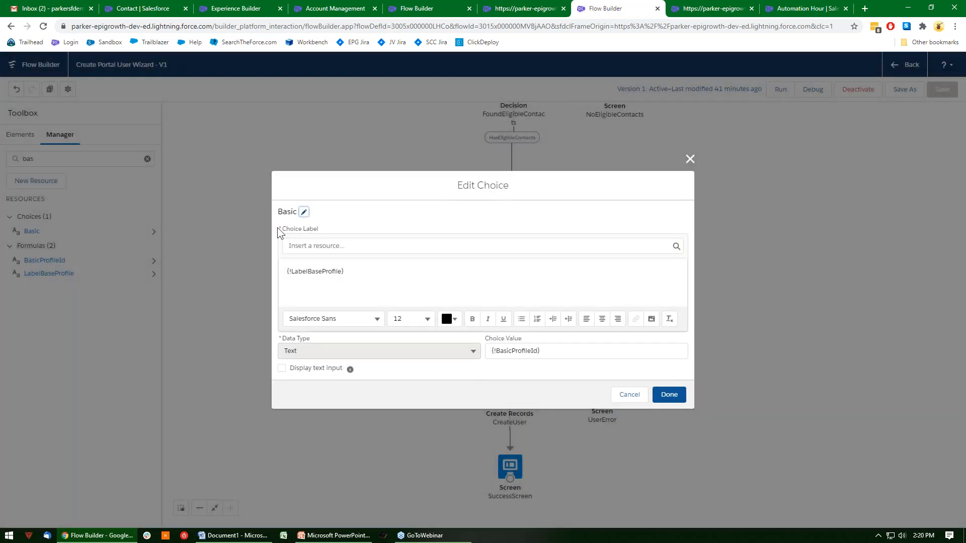
click(351, 268)
drag(351, 268, 285, 272)
click(635, 391)
click(627, 396)
Search the flow's resources for "label", inspect the custom label referenced by the LabelBaseProfile formula, and close it without changes.
key(BackSpace)
key(BackSpace)
key(BackSpace)
text(label)
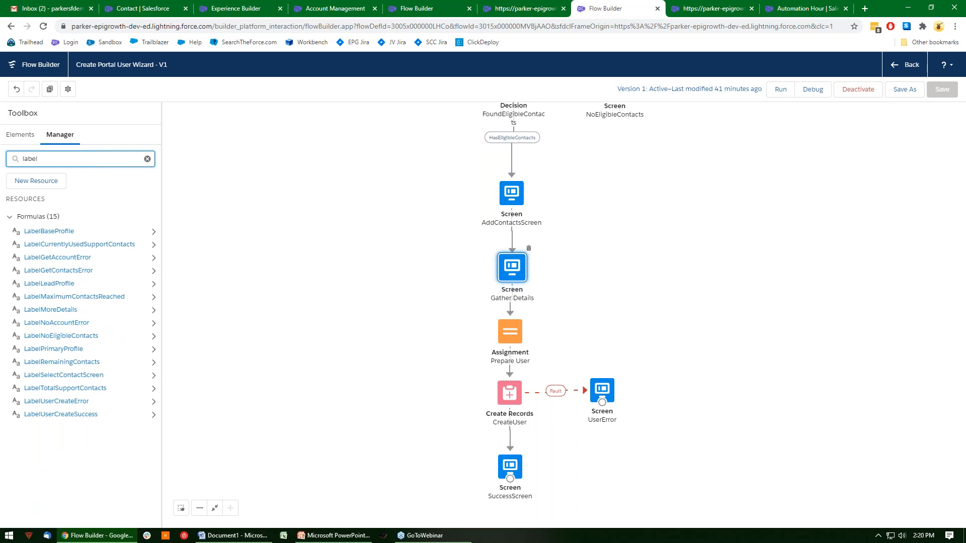
click(49, 231)
drag(444, 326, 311, 326)
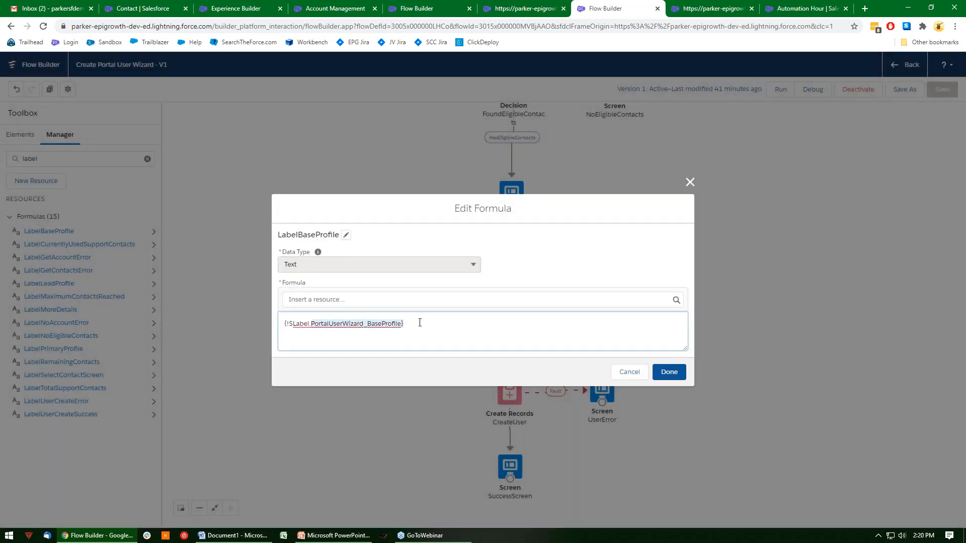
click(635, 372)
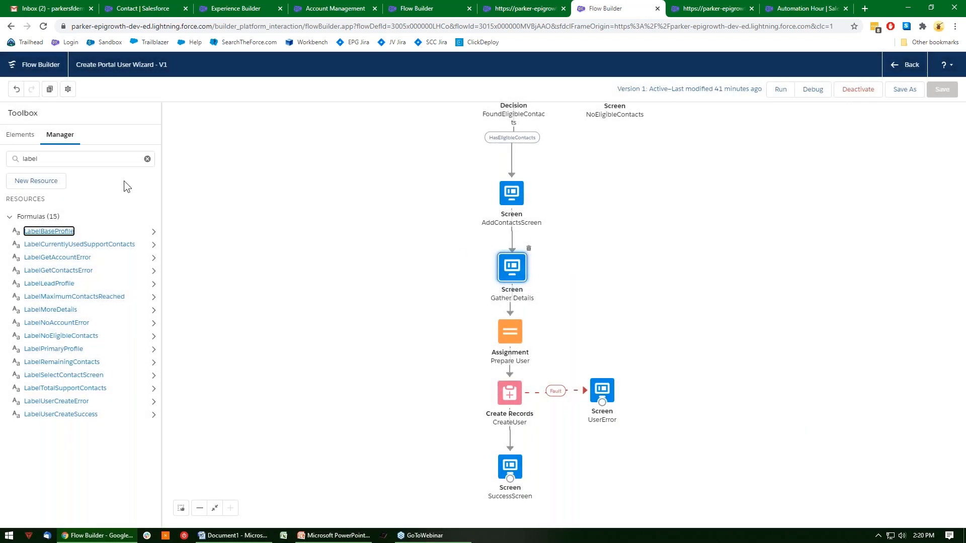
Search the flow's resources for "bas", inspect the Basic choice's choice value, and close it without changes.
double_click(11, 165)
text(bas)
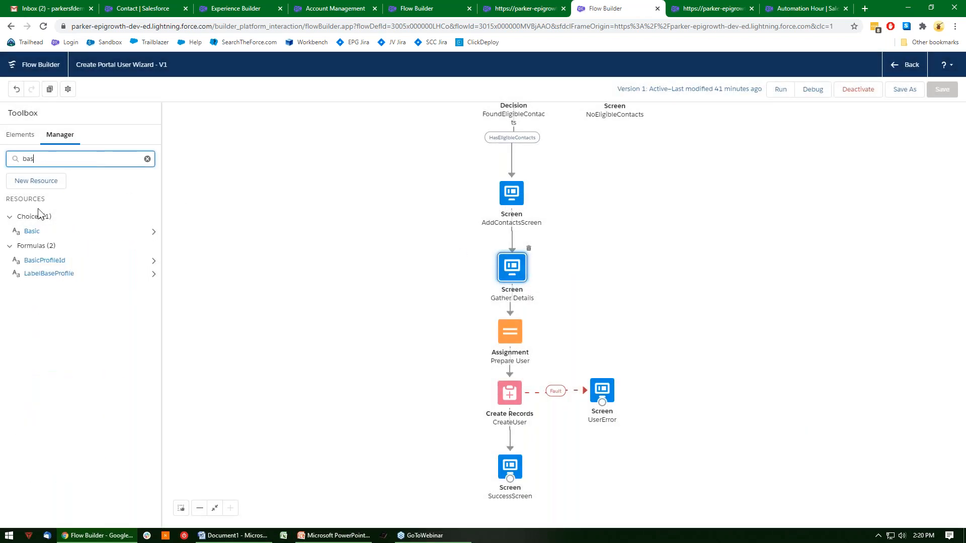
click(30, 232)
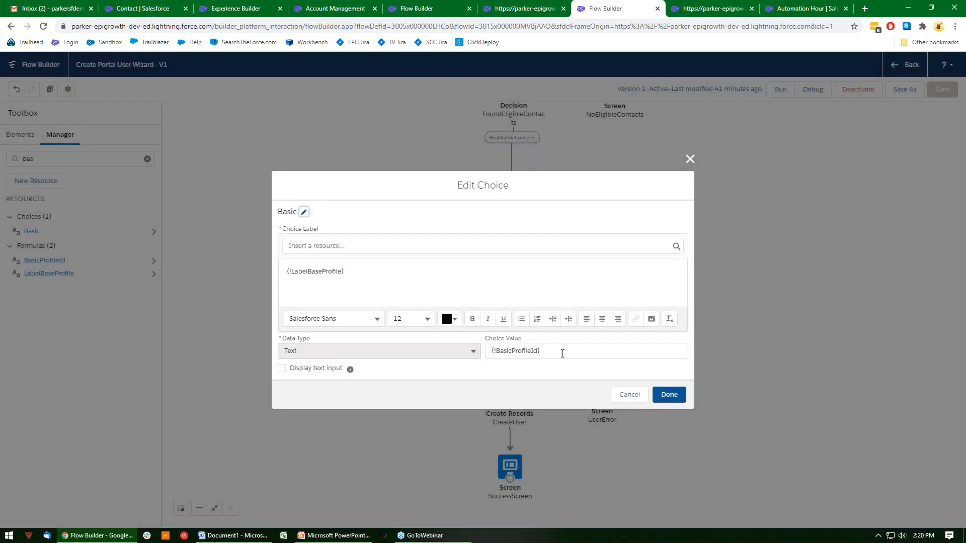
drag(565, 351, 487, 358)
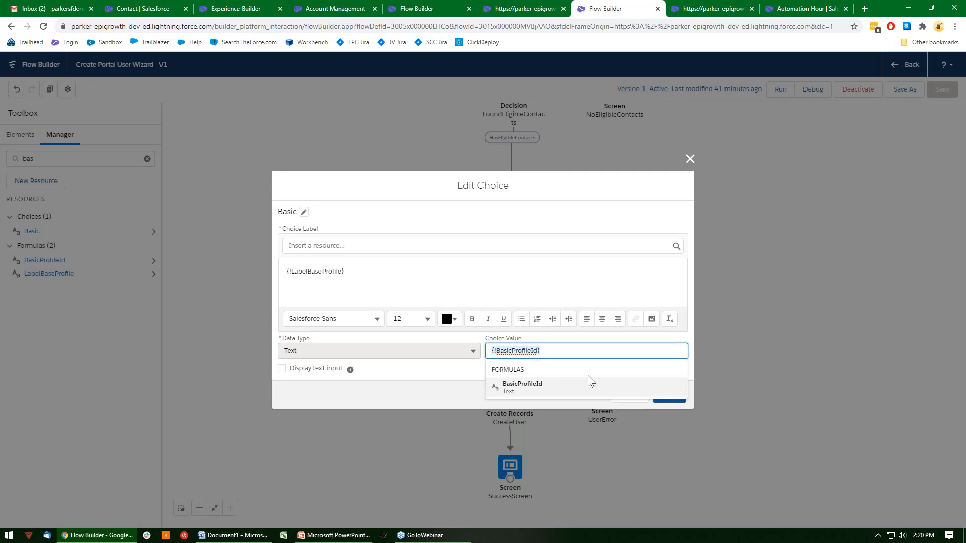
click(633, 371)
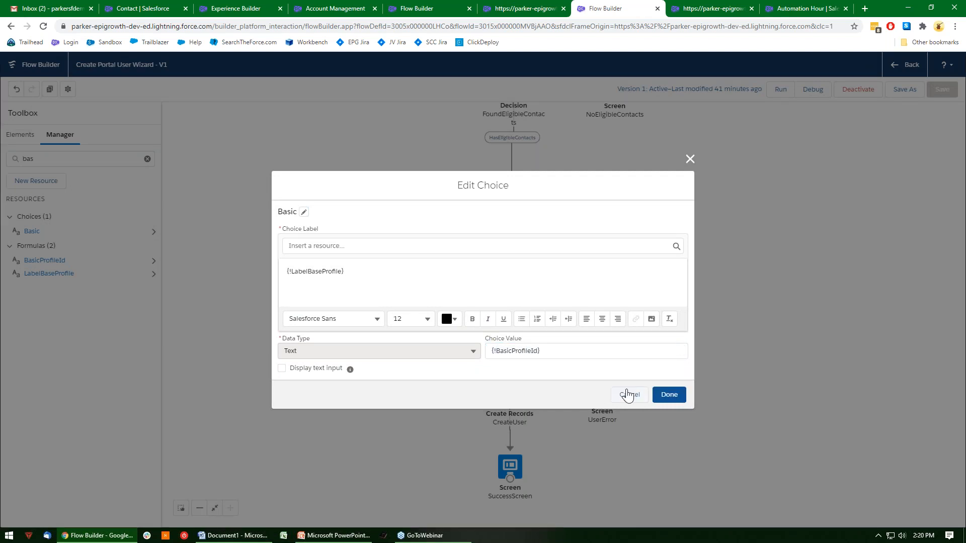
click(626, 394)
Inspect the custom label referenced by the BasicProfileId formula and close it without changes.
click(46, 261)
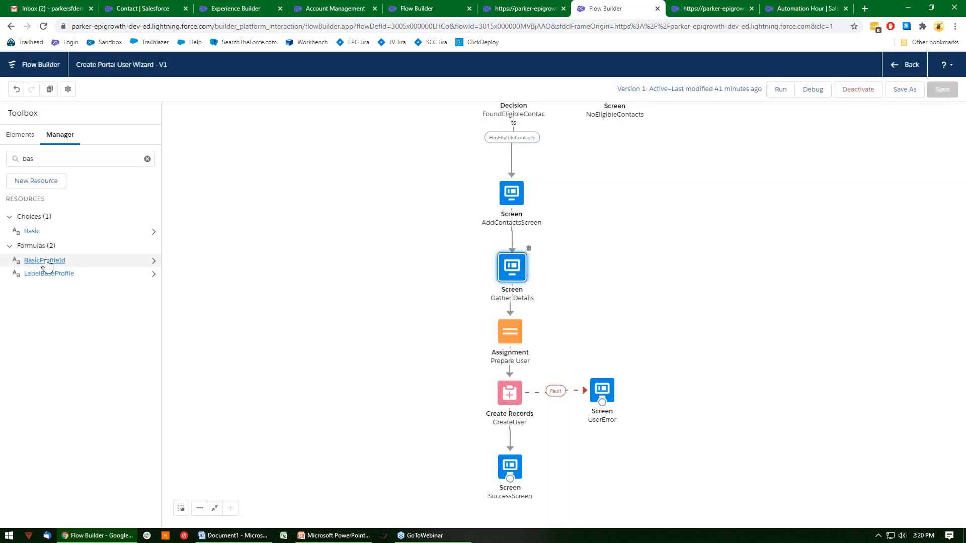
drag(418, 329, 273, 338)
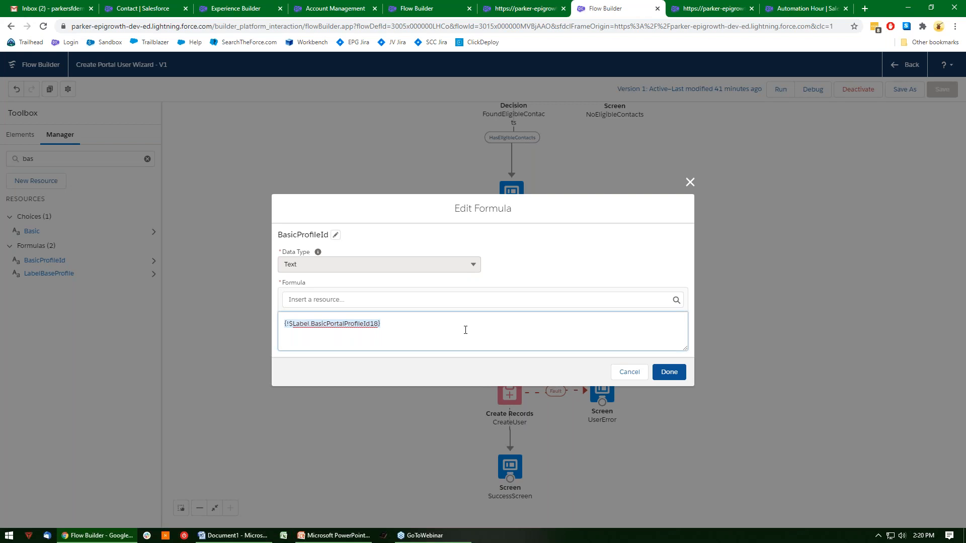
click(631, 371)
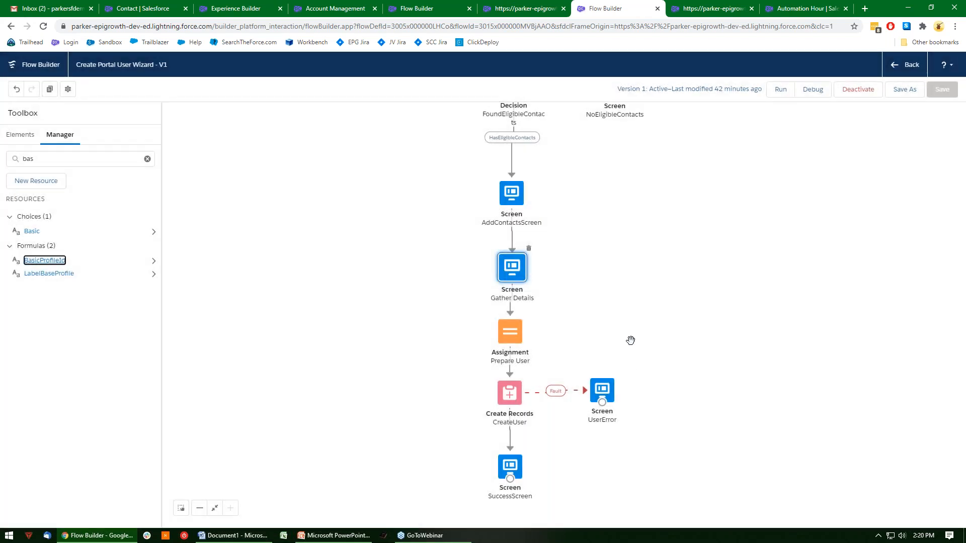
Reopen the Gather Details screen, examine the Time Zone picklist's choice settings, and close the screen without saving.
click(510, 276)
double_click(510, 276)
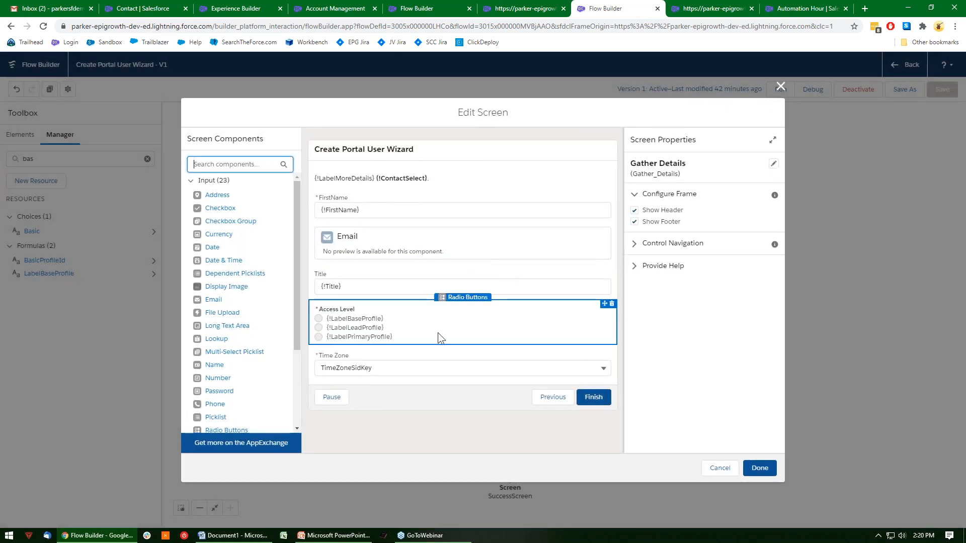
click(403, 372)
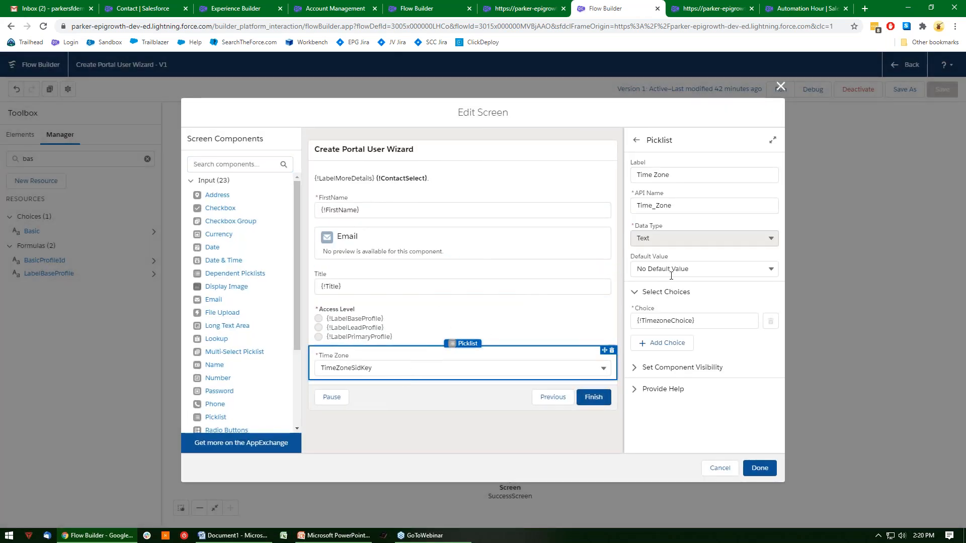
click(719, 468)
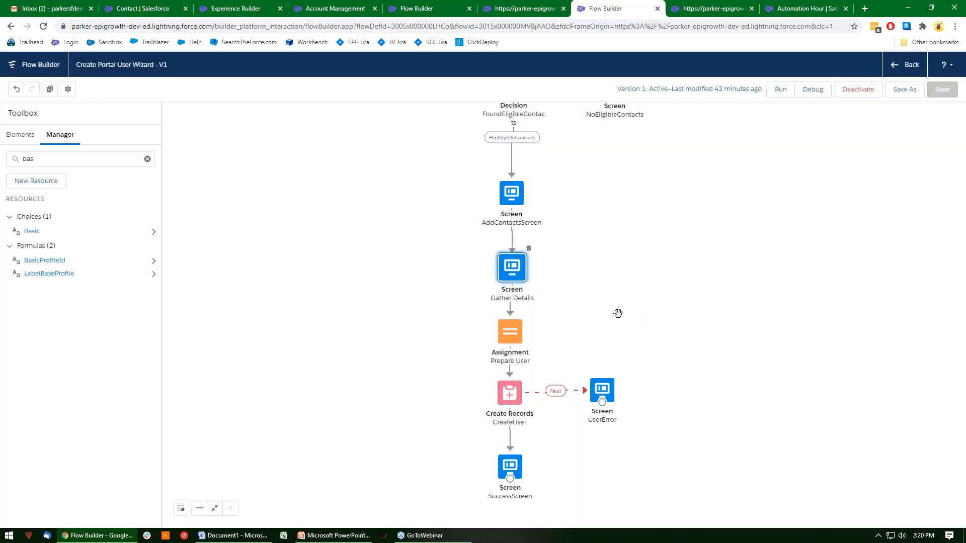
Open the Prepare User assignment and review its user field mappings, including IsPortalEnabled and ProfileId.
double_click(513, 337)
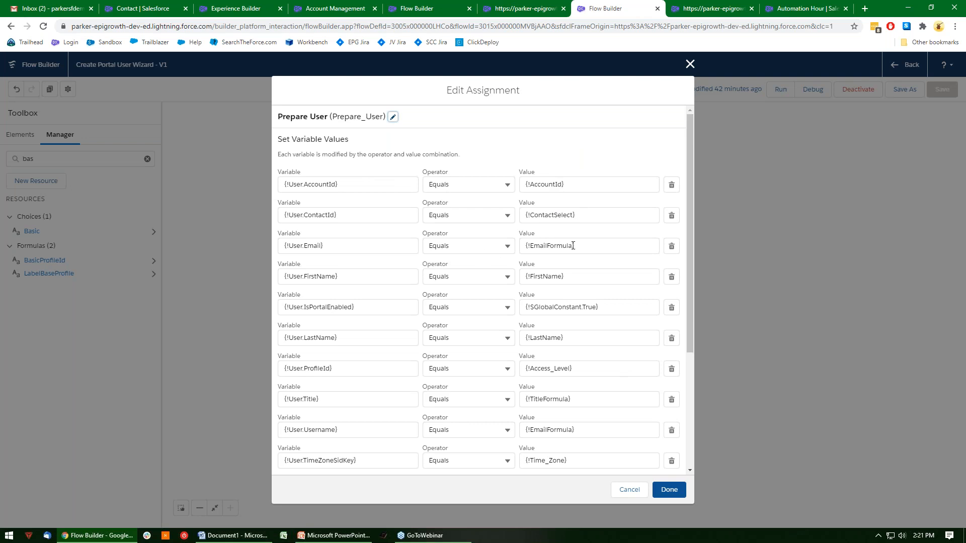
scroll(584, 191, down, 2)
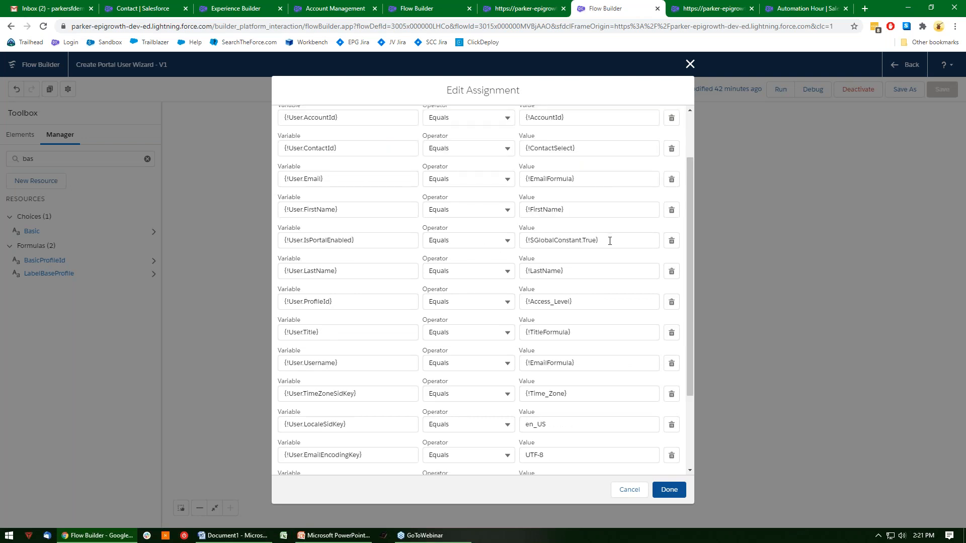
drag(368, 242, 281, 246)
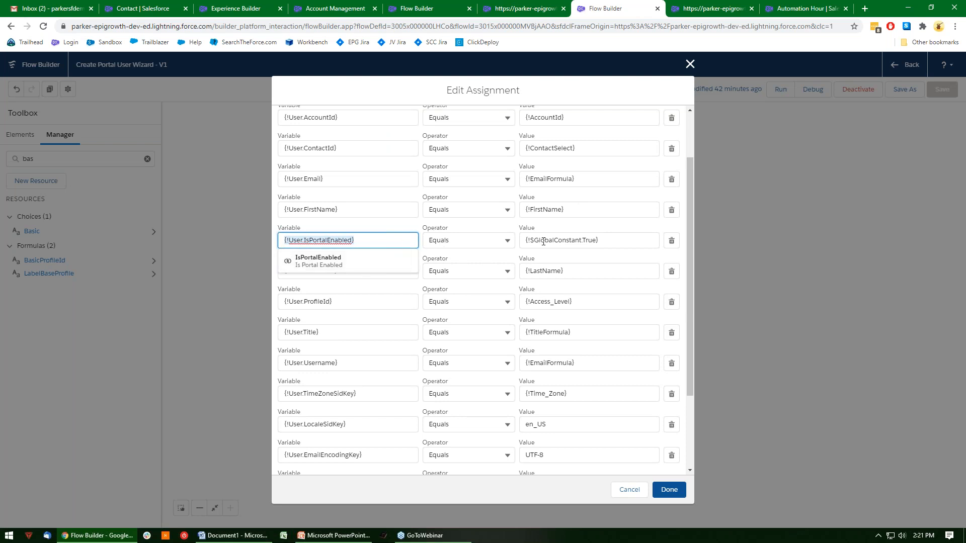
click(594, 255)
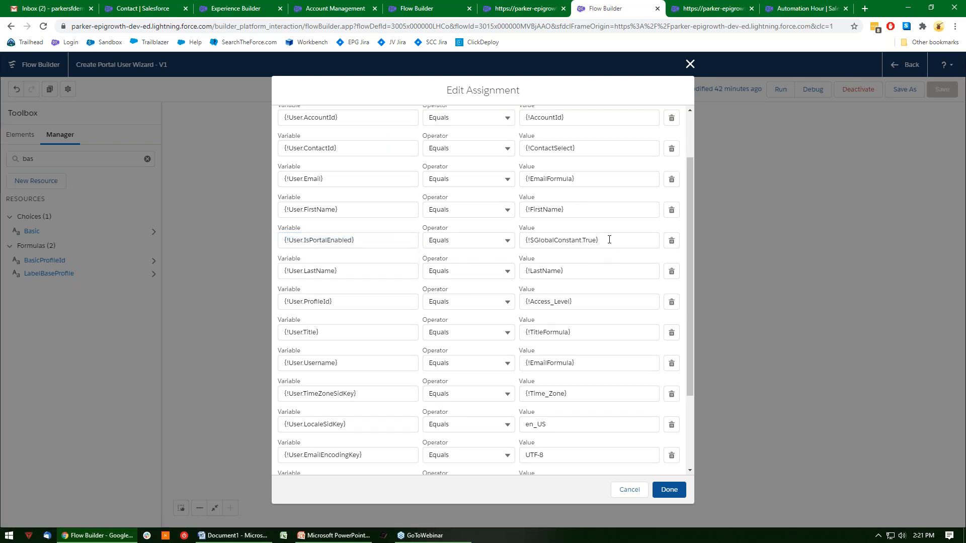
drag(590, 301, 515, 315)
click(597, 282)
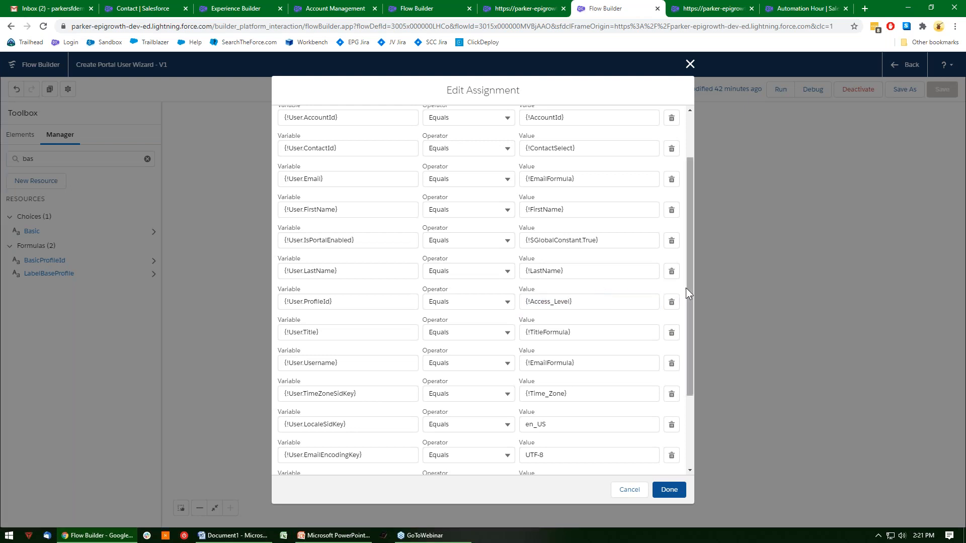
Review the locale, email encoding and language assignments in Prepare User, and close it without saving.
drag(686, 287, 699, 346)
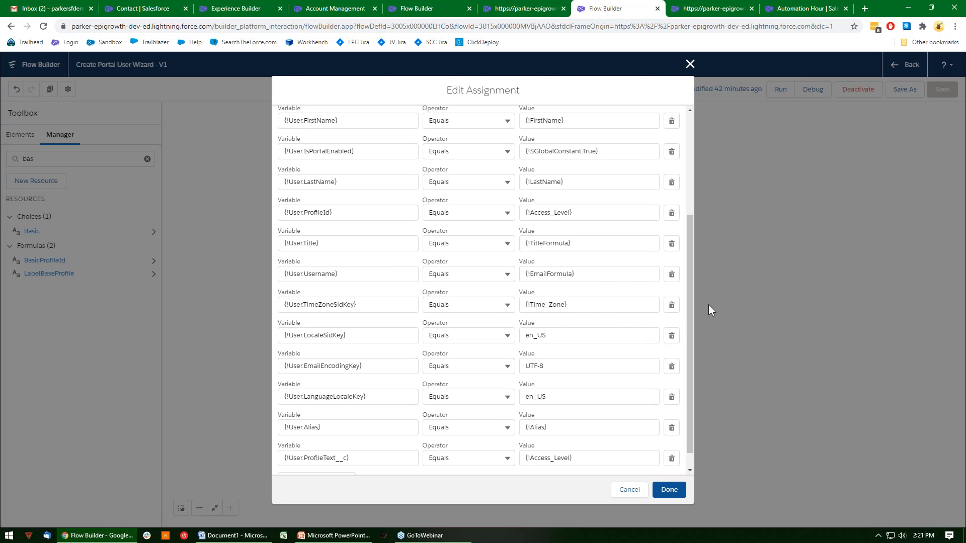
drag(690, 286, 690, 332)
double_click(600, 315)
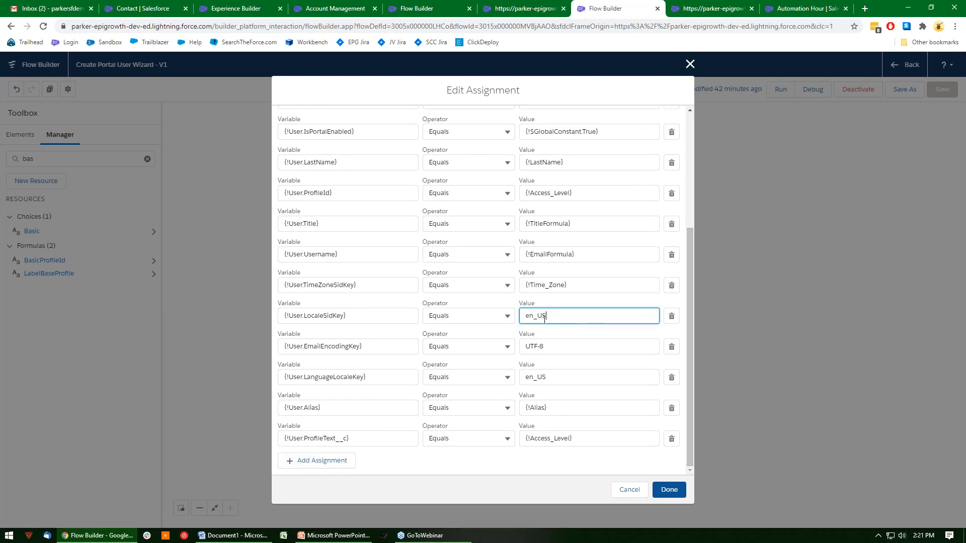
click(617, 298)
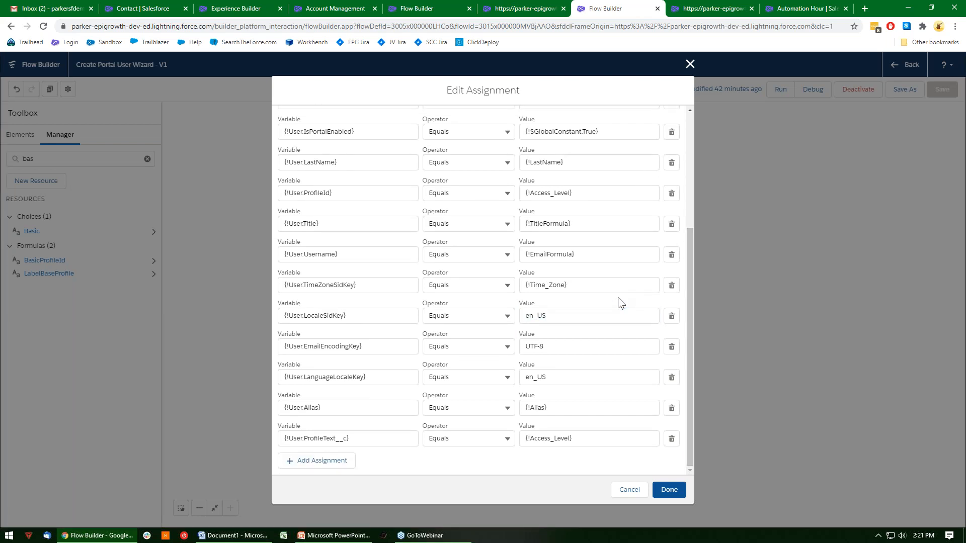
click(579, 351)
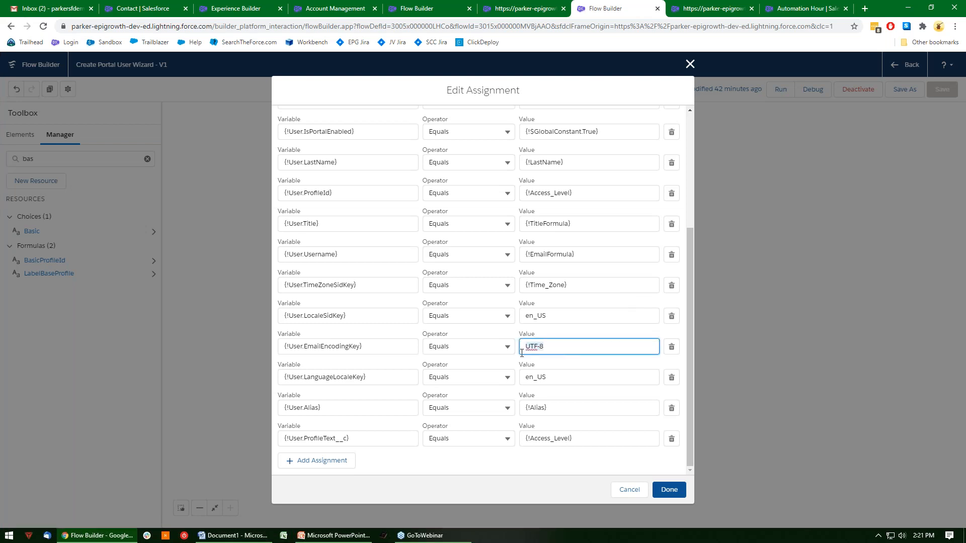
click(607, 328)
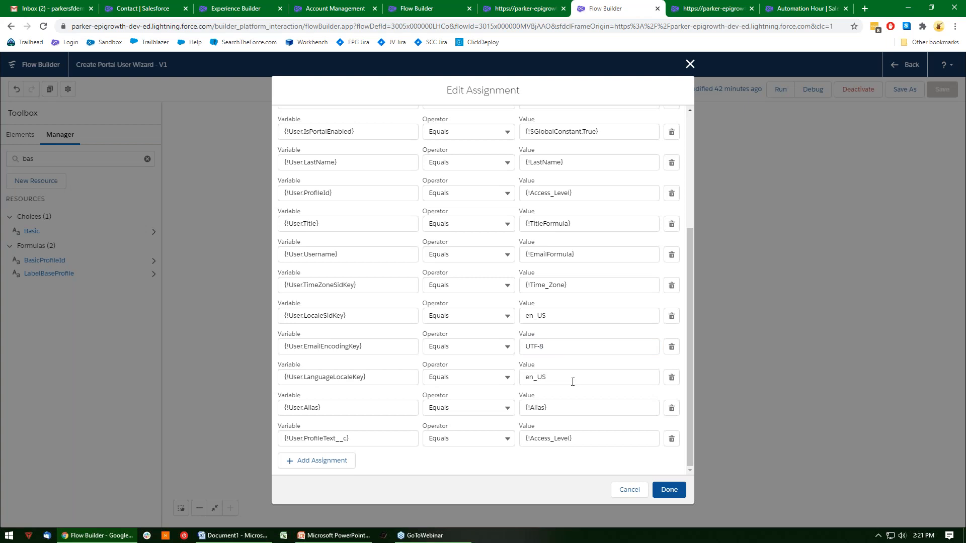
click(551, 384)
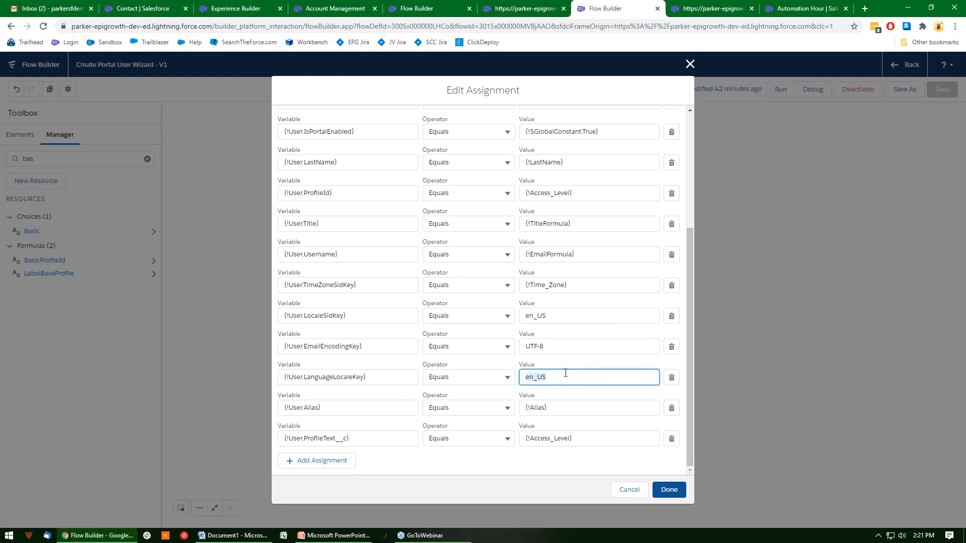
click(610, 362)
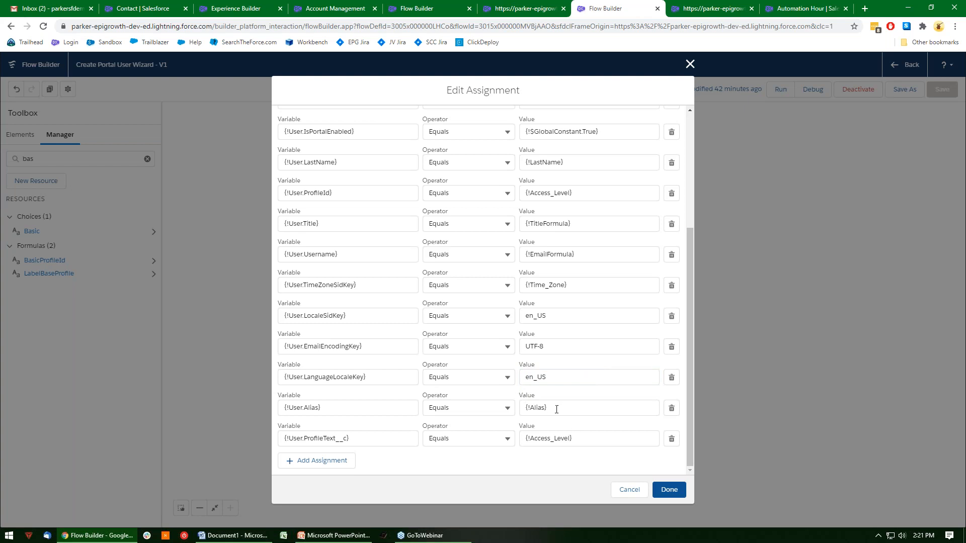
click(625, 490)
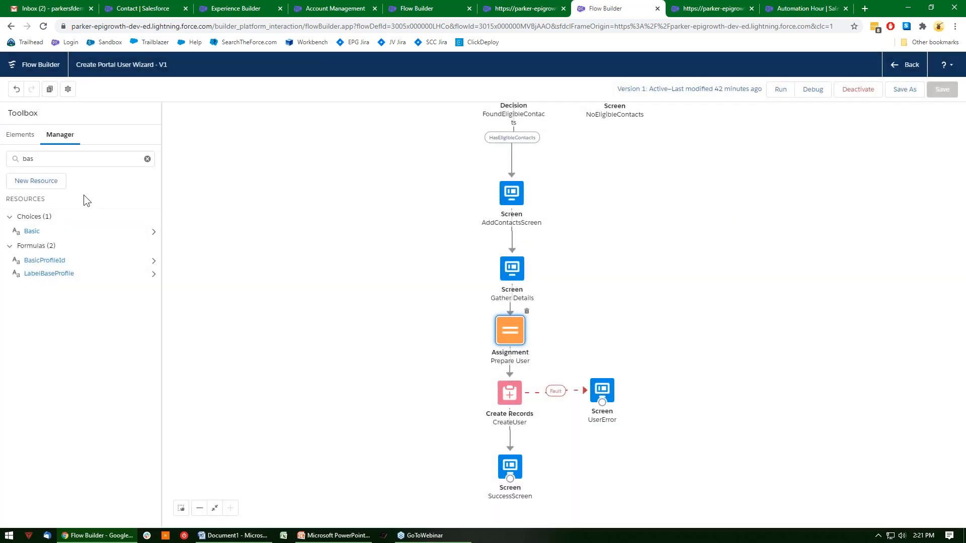
Search the flow's resources for "alia", inspect the Alias formula, and close it without changes.
double_click(42, 160)
text(alia)
double_click(32, 233)
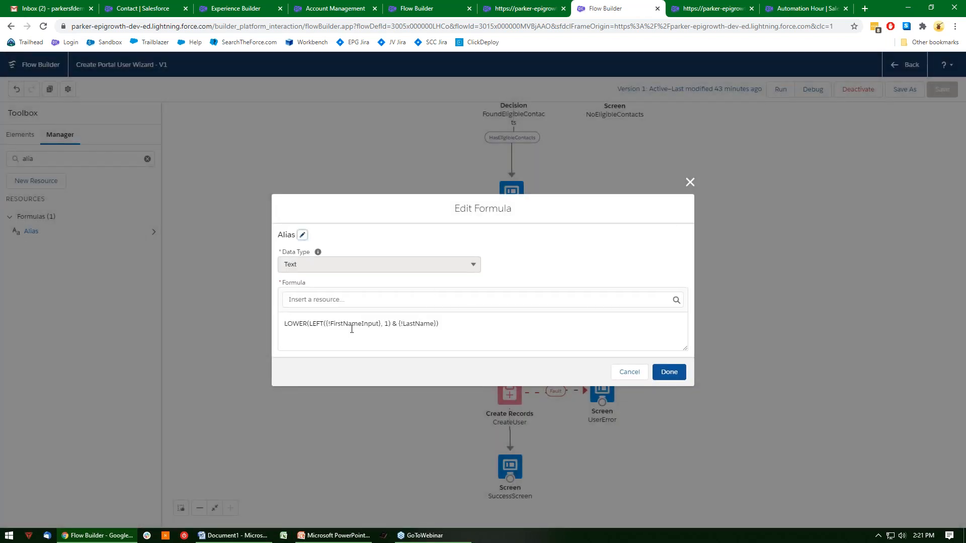
click(629, 372)
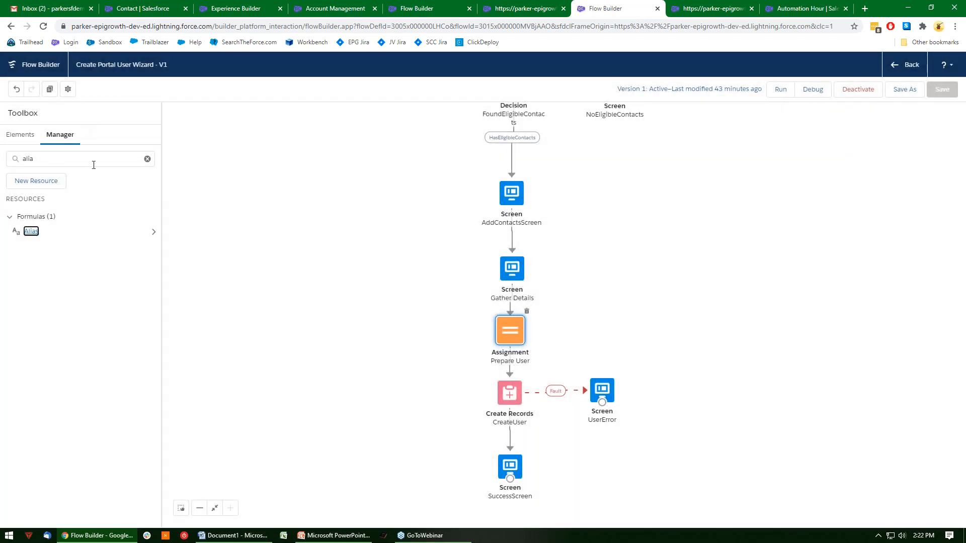
Reopen the Prepare User assignment, inspect the ProfileText__c field assignment, and close it without saving.
double_click(519, 333)
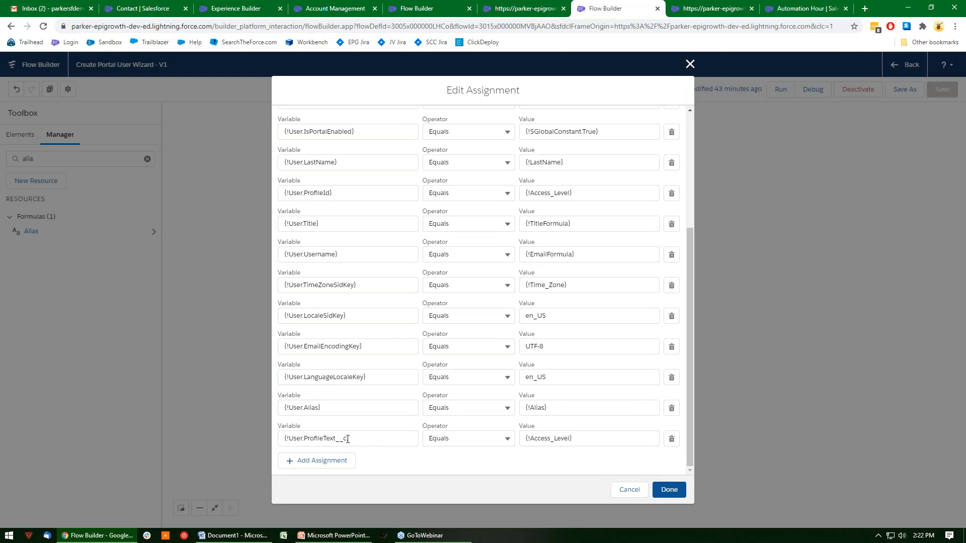
click(347, 438)
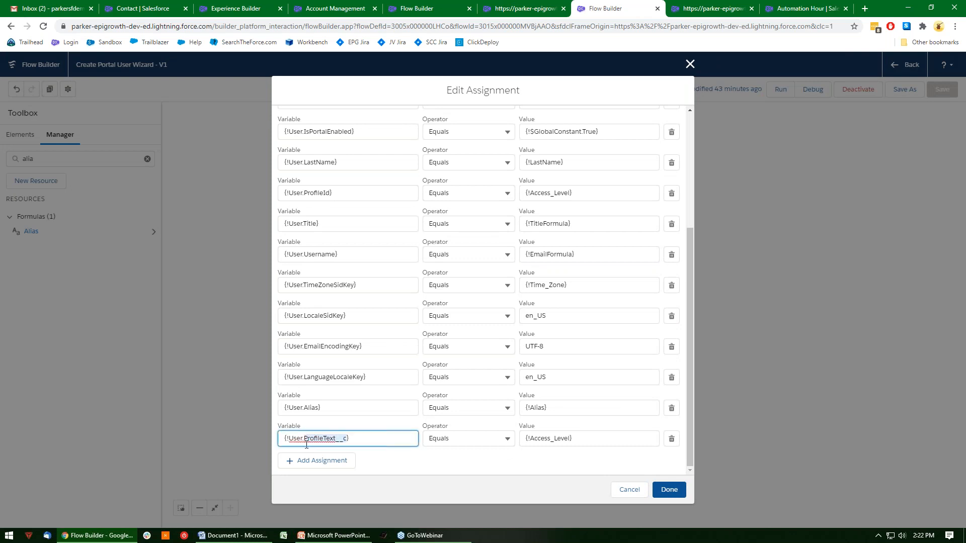
click(337, 441)
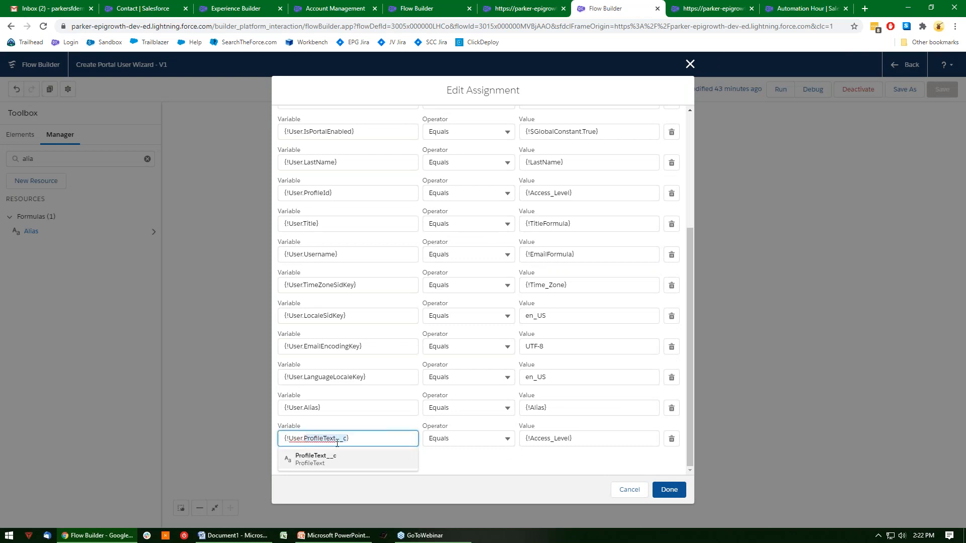
click(451, 452)
click(628, 489)
Inspect the CreateUser element's record settings without changing them, and examine the display text on the UserError screen.
drag(666, 441, 652, 367)
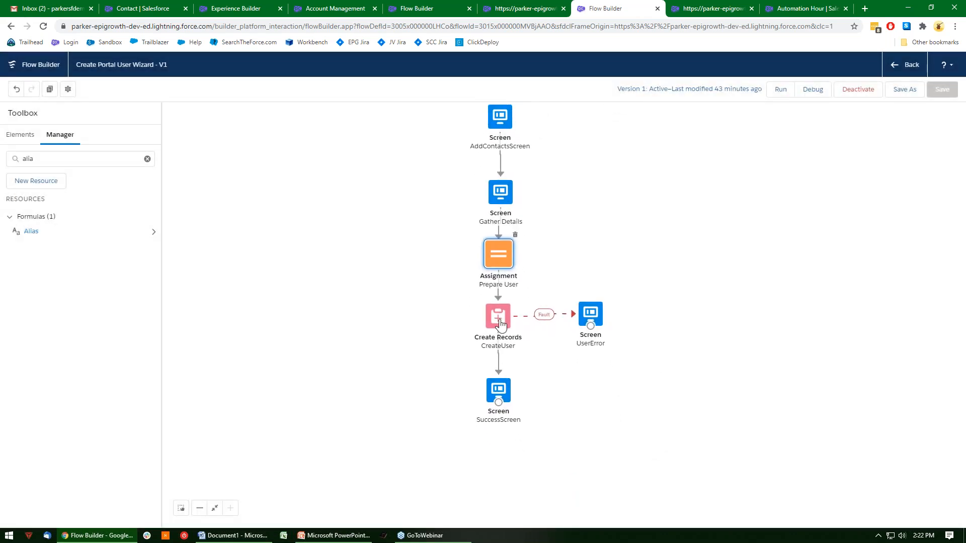
double_click(497, 316)
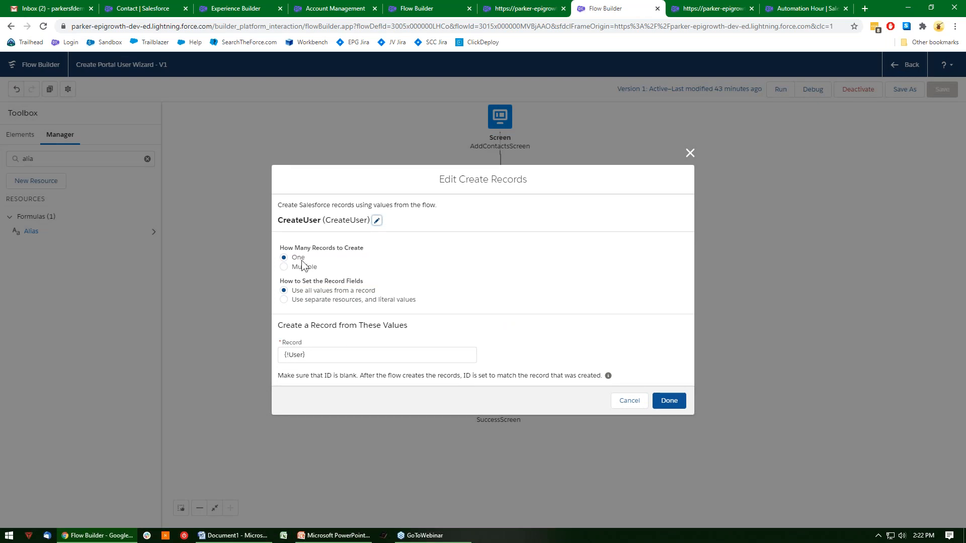
drag(313, 356, 273, 354)
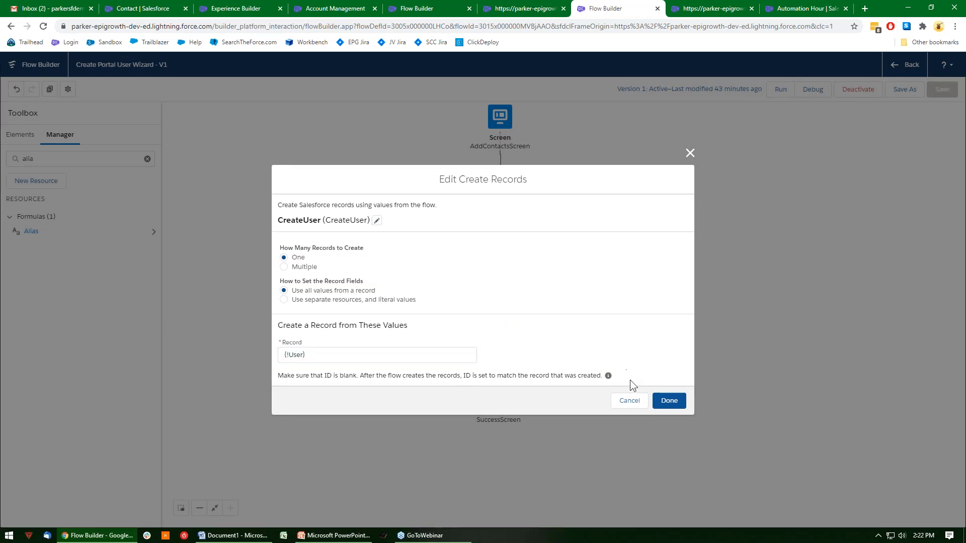
click(630, 402)
double_click(591, 312)
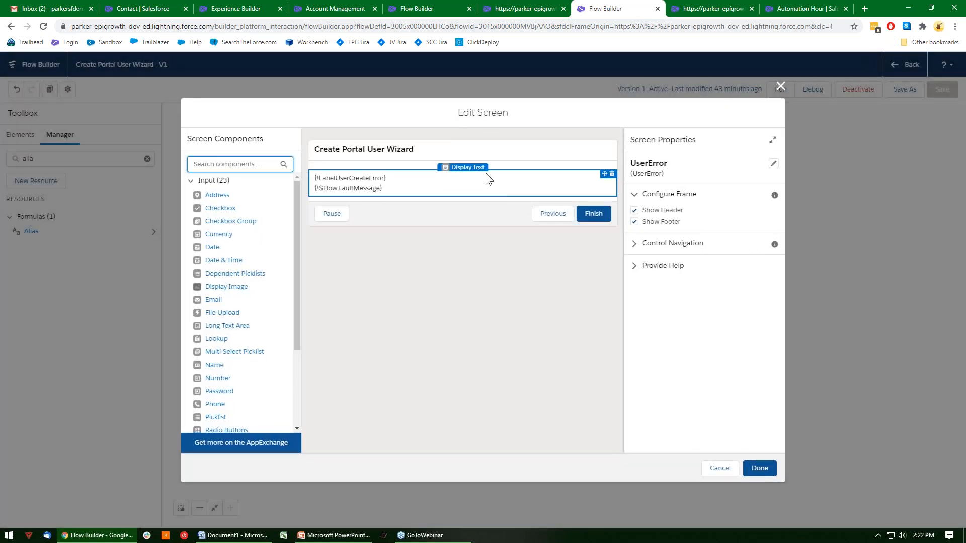
click(458, 185)
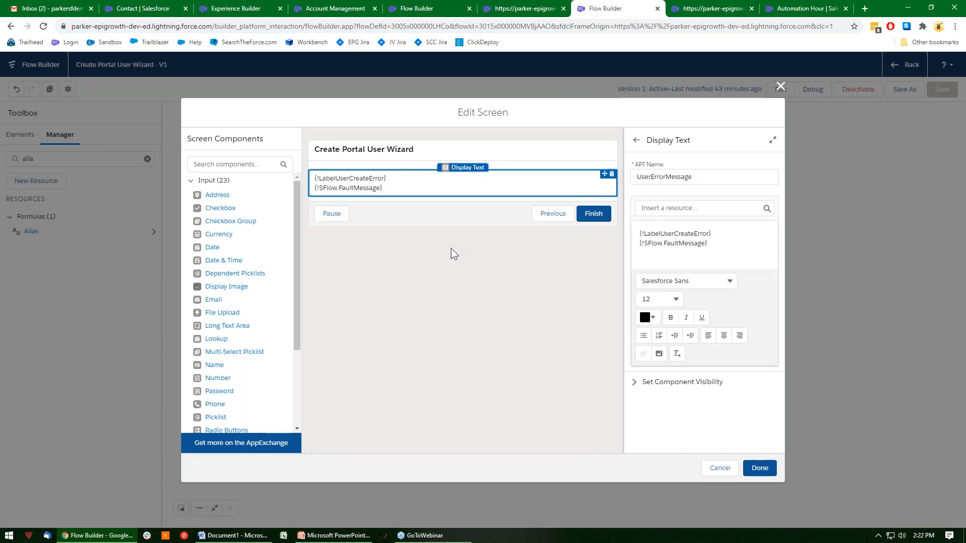
Switch to Gmail, open the Create_Portal_User_Wizard flow error email, and examine its error message and Salesforce error ID.
click(73, 8)
click(307, 153)
drag(331, 340, 165, 283)
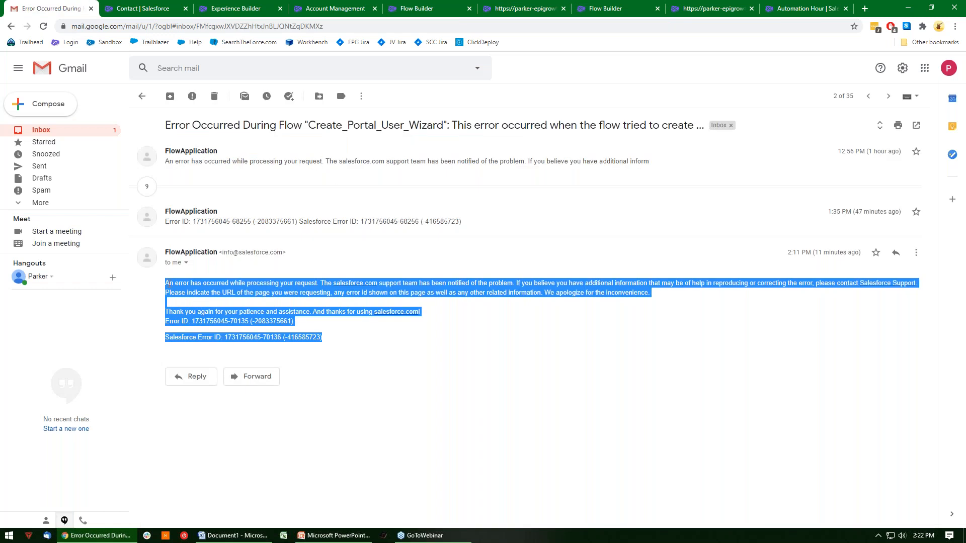
click(336, 336)
drag(327, 336, 227, 341)
click(236, 337)
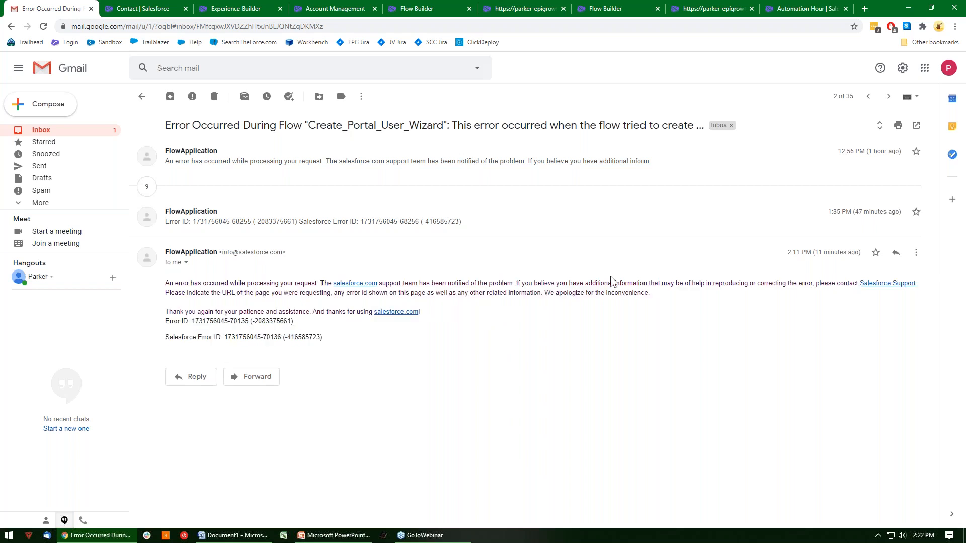
Return to the Create Portal User Wizard flow, close the UserError screen, and inspect the SuccessScreen element without changing it.
click(789, 8)
click(707, 7)
click(608, 7)
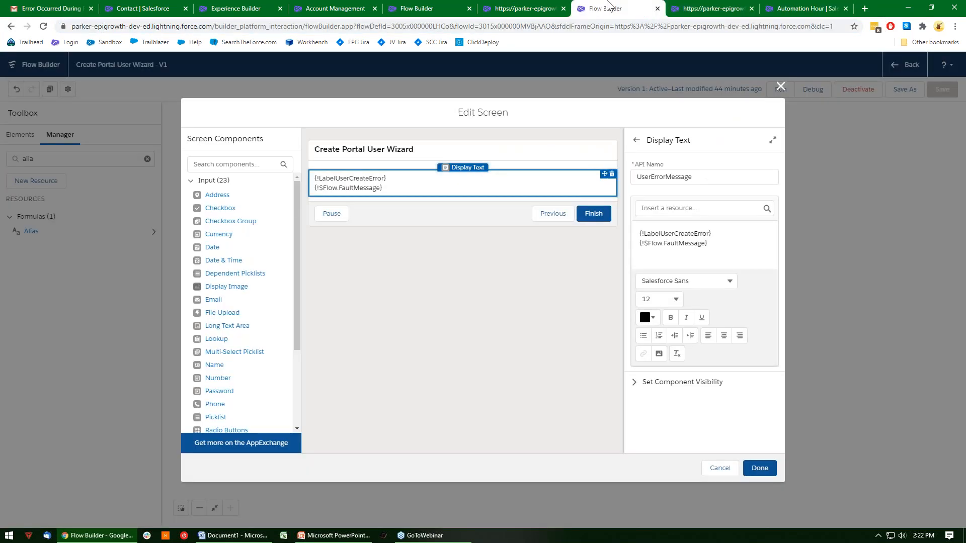
click(781, 87)
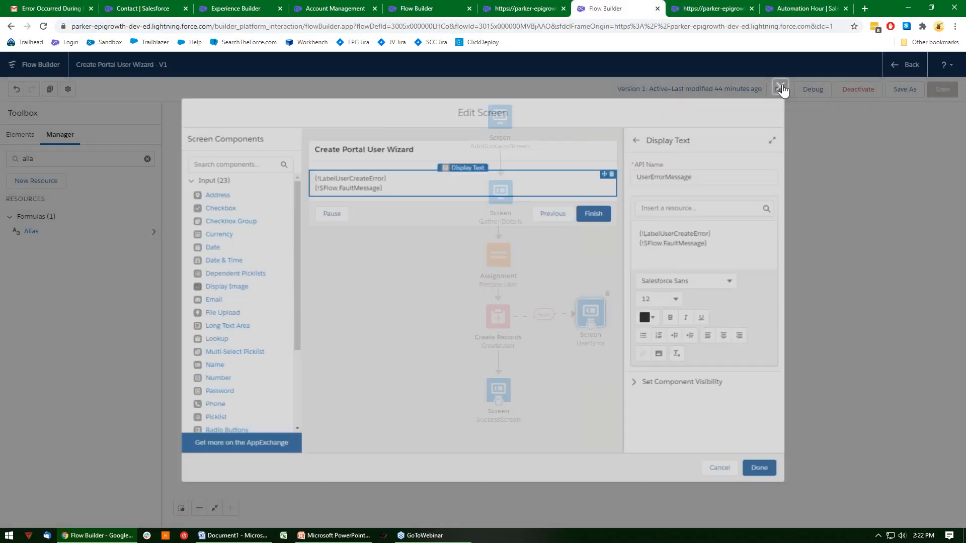
click(498, 384)
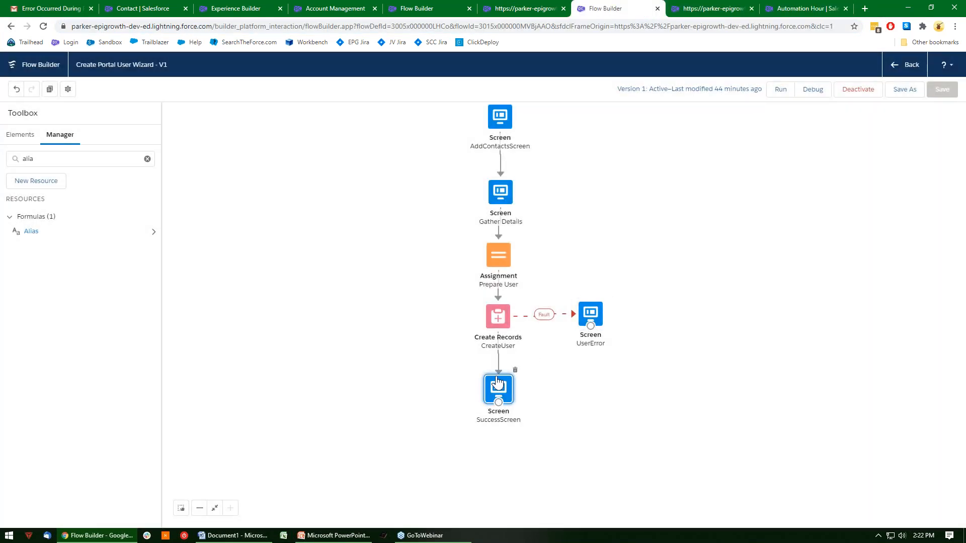
double_click(498, 385)
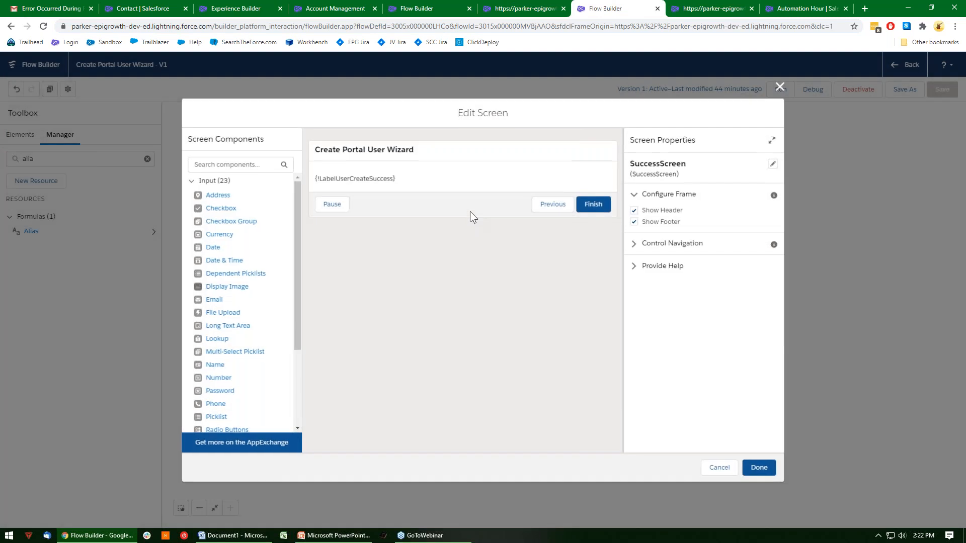
click(708, 473)
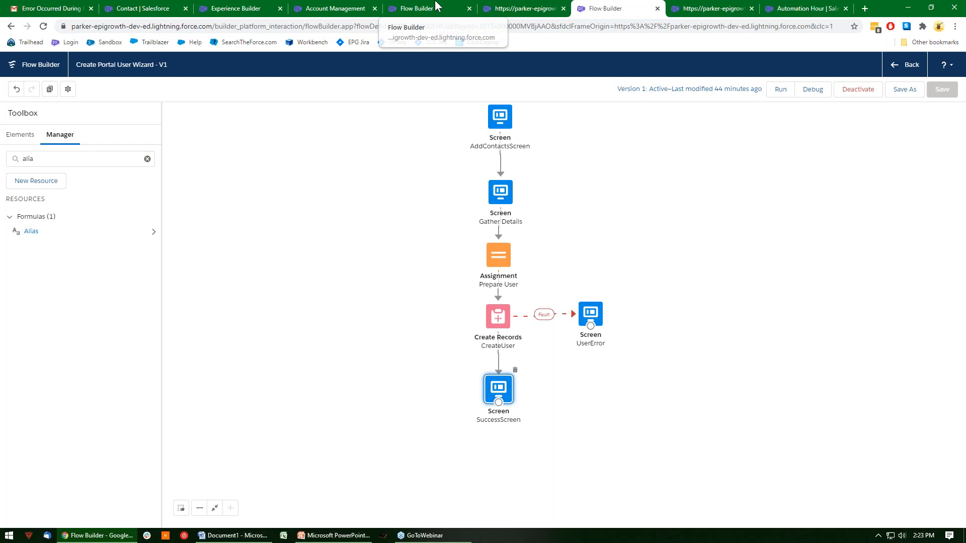
Leave the duplicate Create Portal User Wizard builder for the list of all flows, and open the PopulateProfileId flow.
click(236, 6)
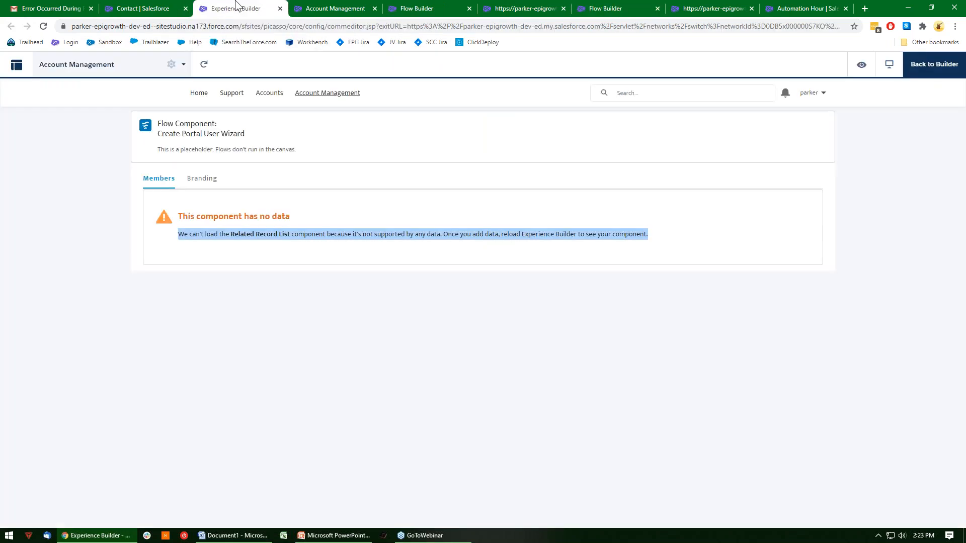
click(166, 6)
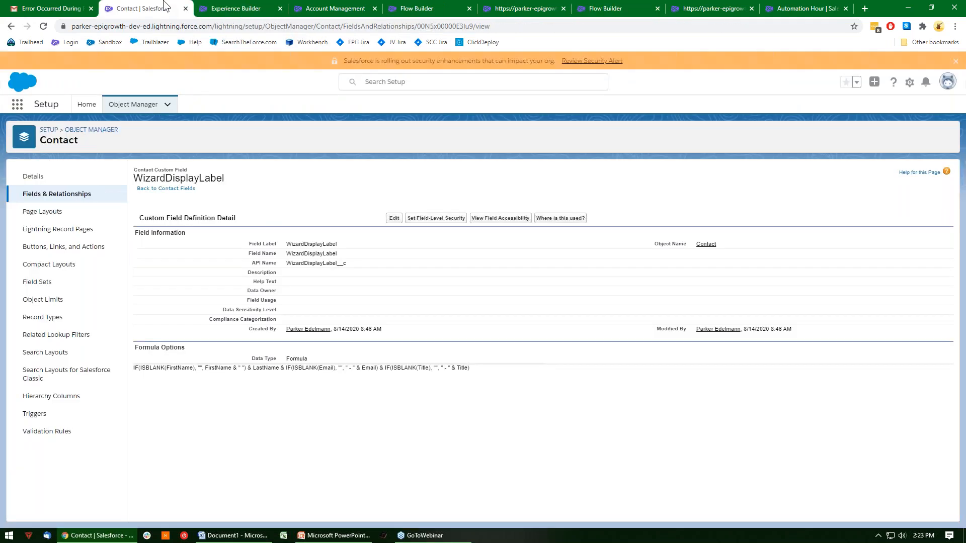
click(336, 7)
click(439, 6)
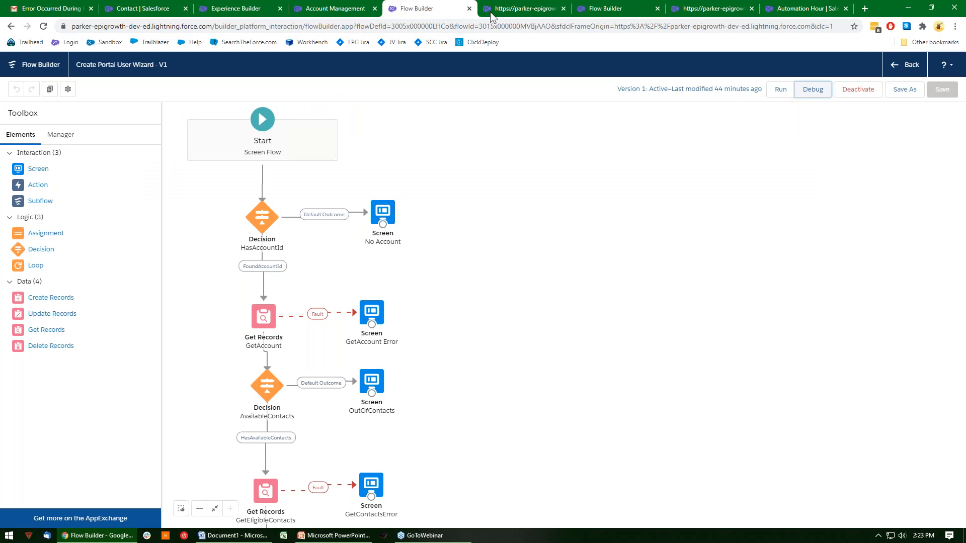
click(903, 66)
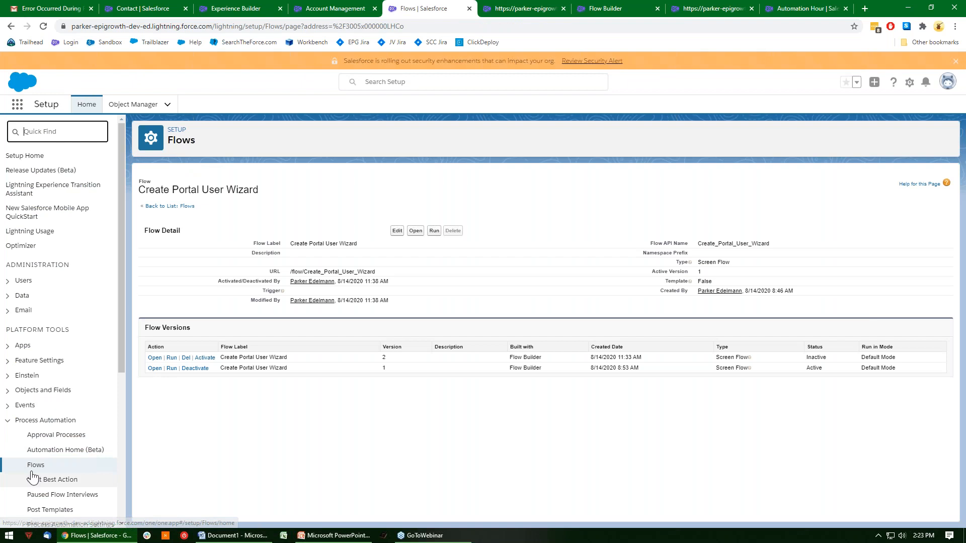
click(33, 468)
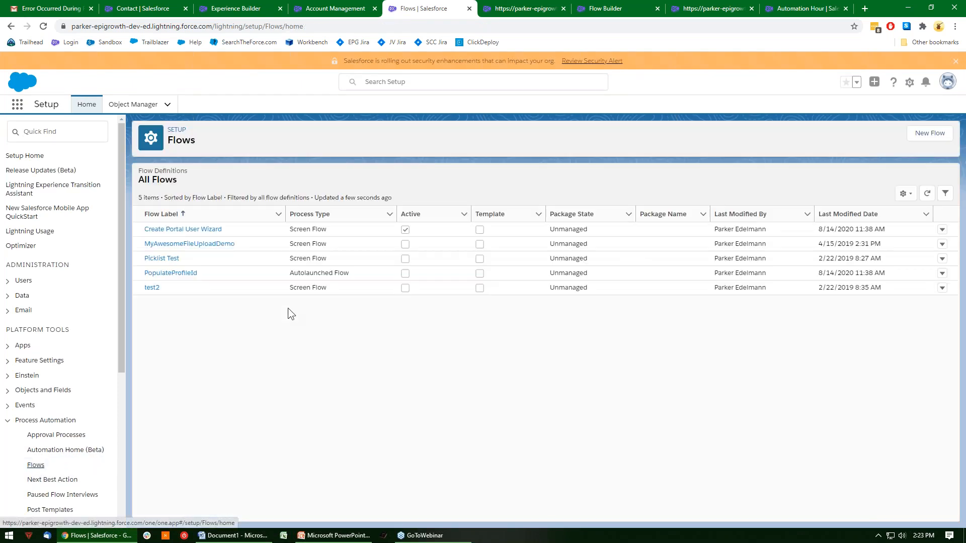
click(167, 276)
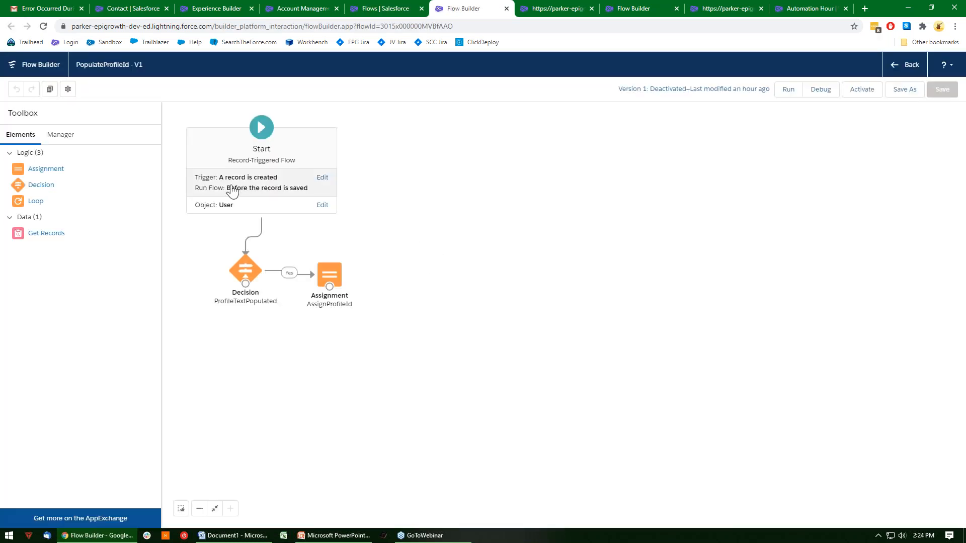
Inspect the ProfileTextPopulated decision's Yes outcome and its ProfileText__c condition, and close it without saving.
double_click(248, 273)
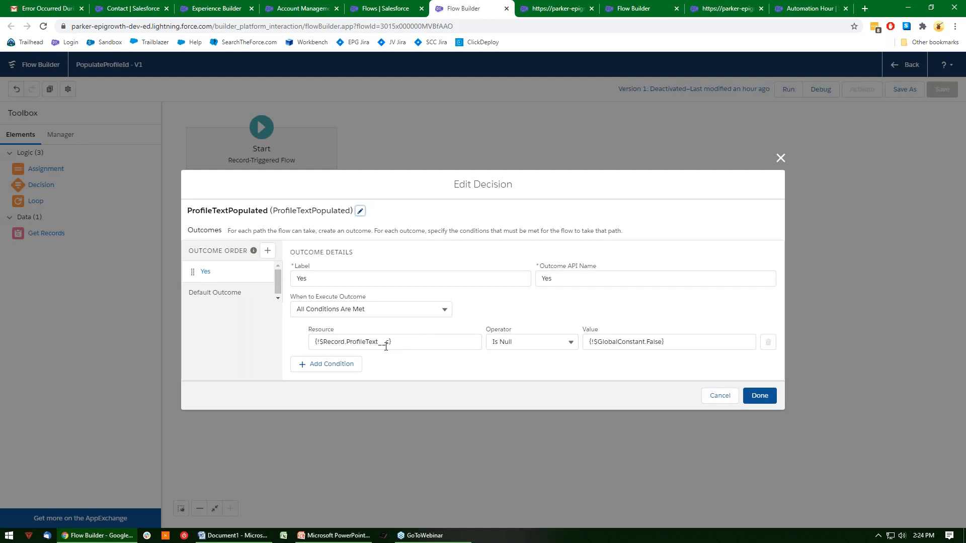
drag(385, 346, 348, 340)
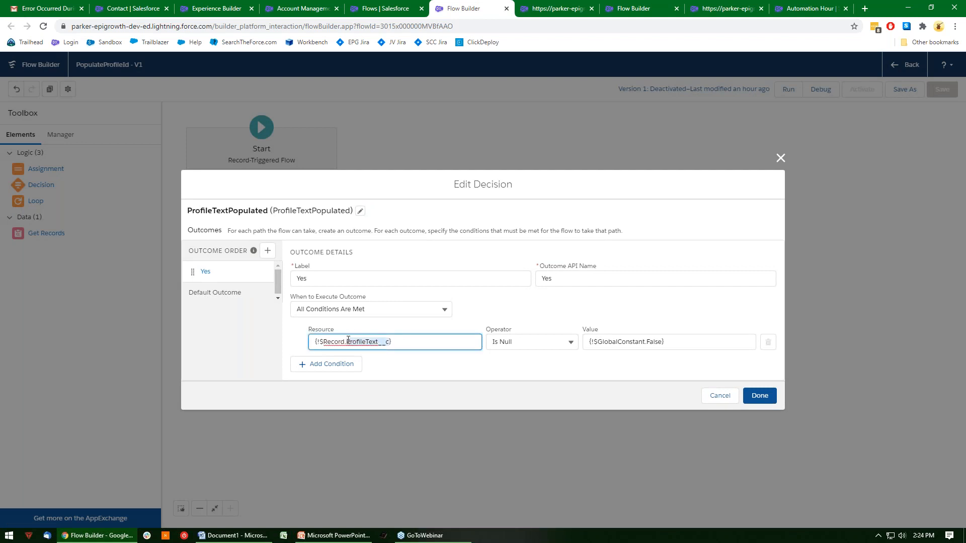
click(480, 315)
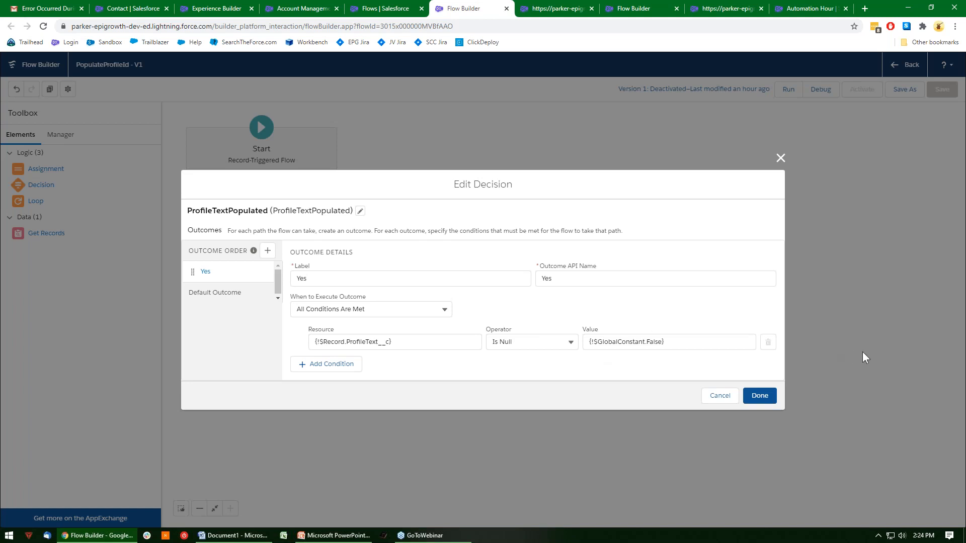
click(715, 395)
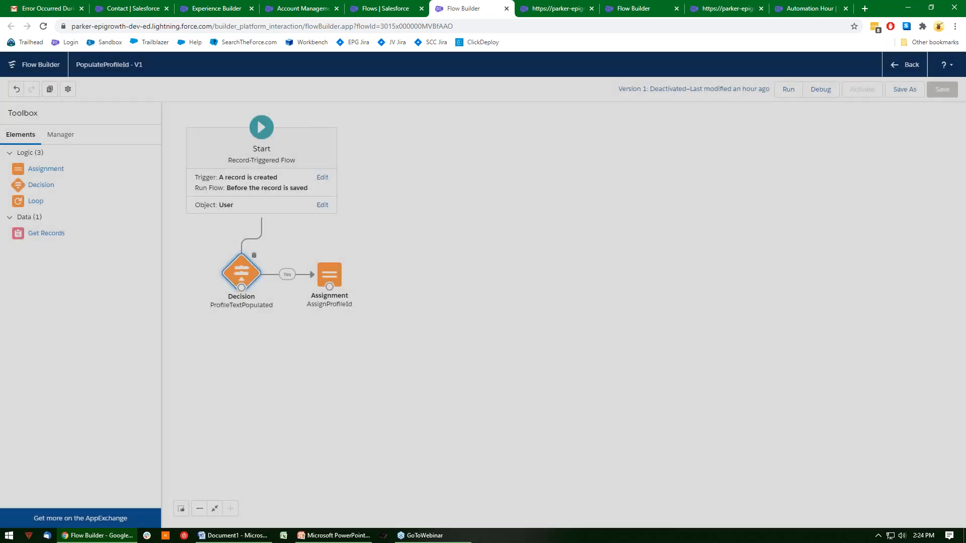
Inspect how the AssignProfileId assignment sets ProfileId from ProfileText__c, and close it without saving.
double_click(327, 271)
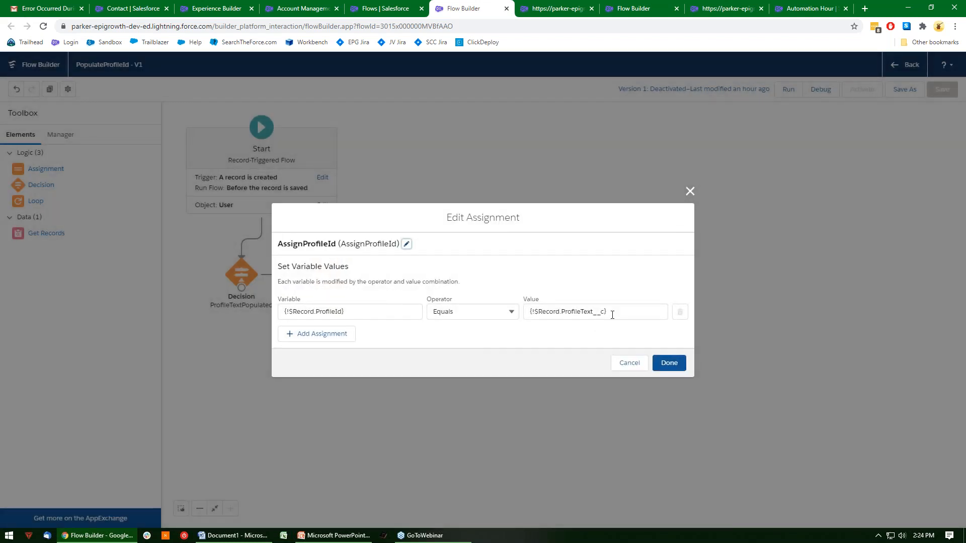
click(585, 313)
double_click(585, 313)
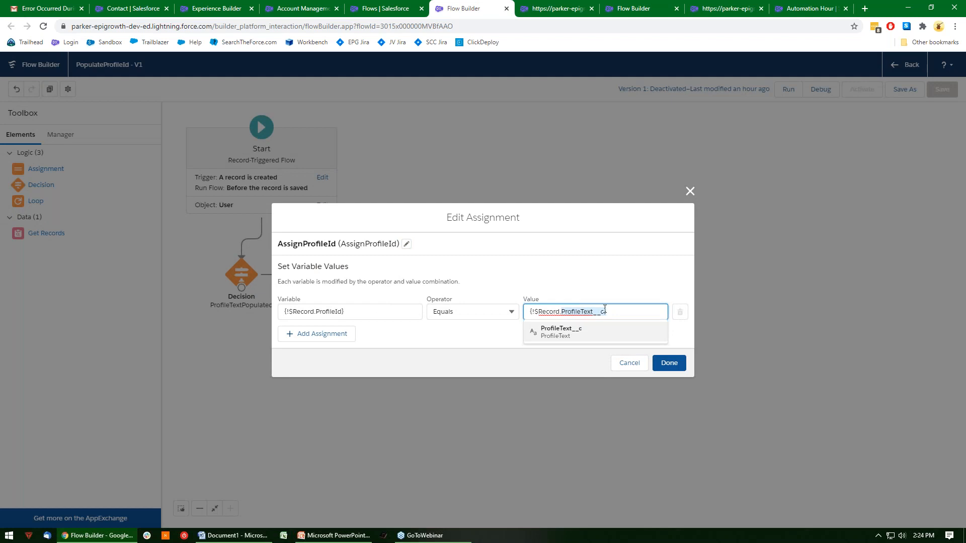
click(627, 362)
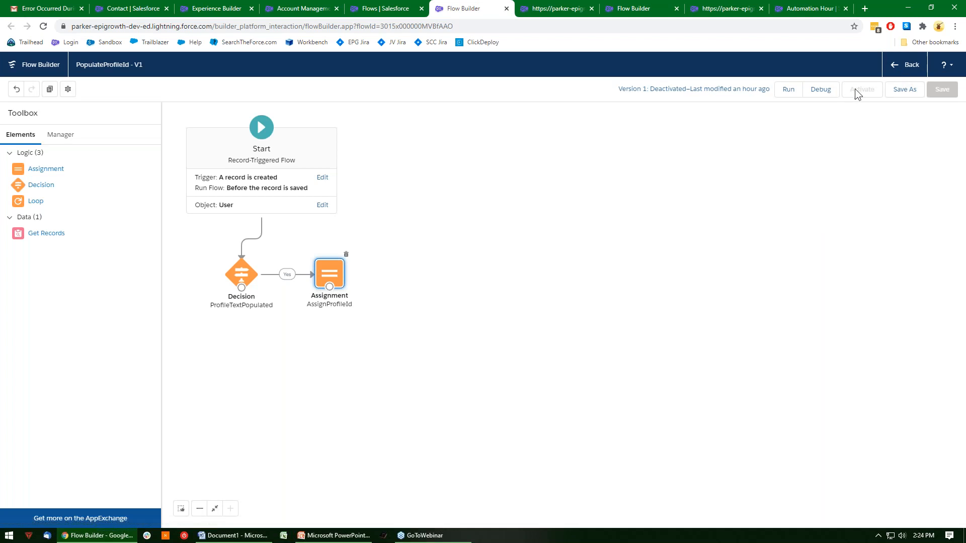
Dismiss saving a new version, undo the accidental canvas changes, and activate version 1 of the PopulateProfileId flow.
click(906, 91)
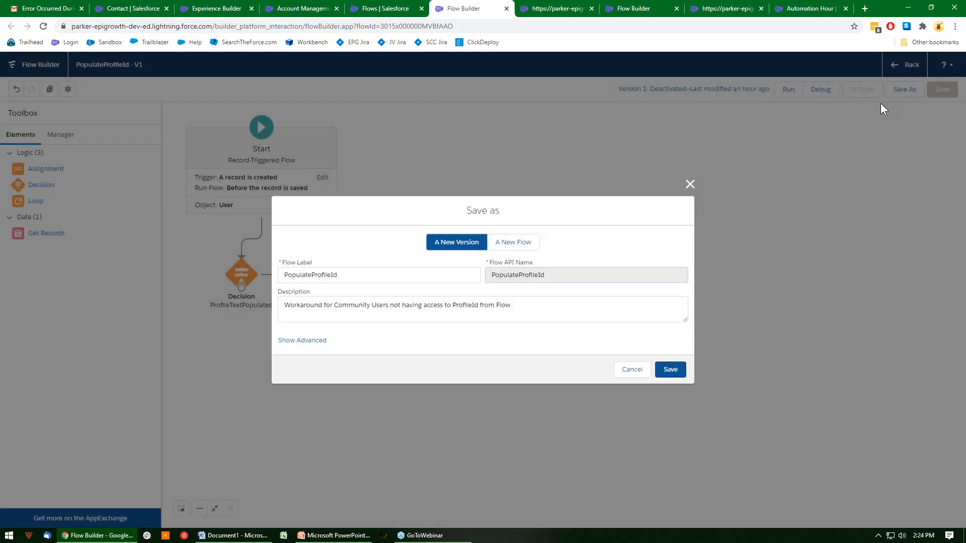
click(632, 369)
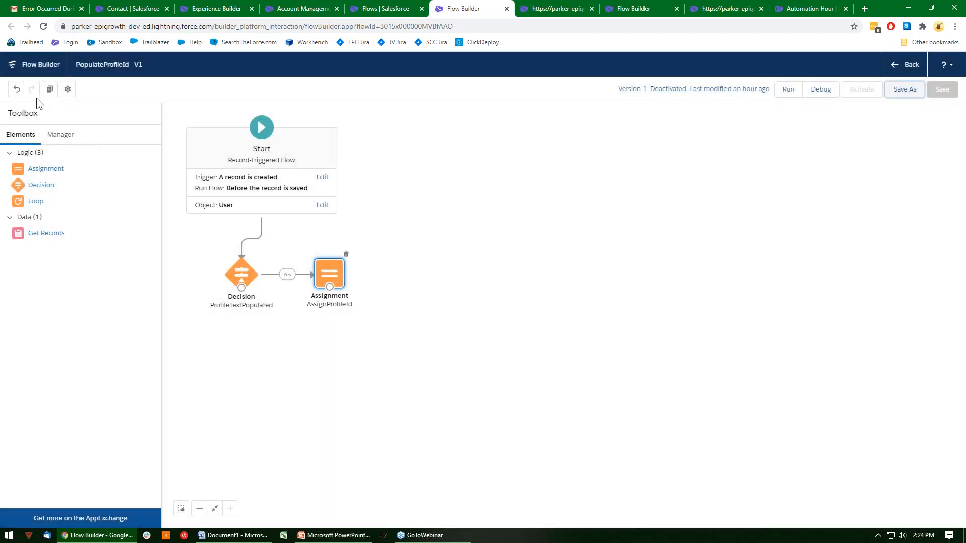
click(17, 89)
click(17, 90)
click(16, 89)
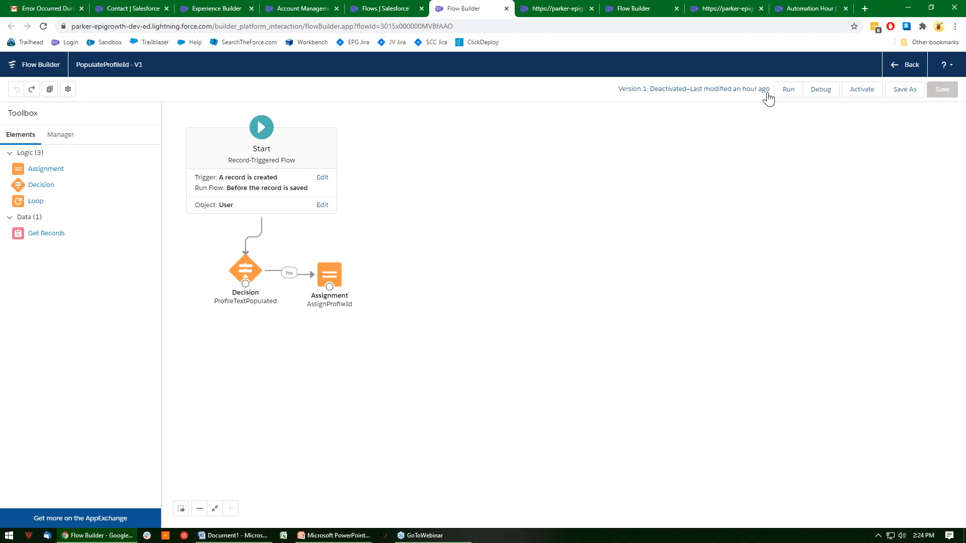
click(875, 95)
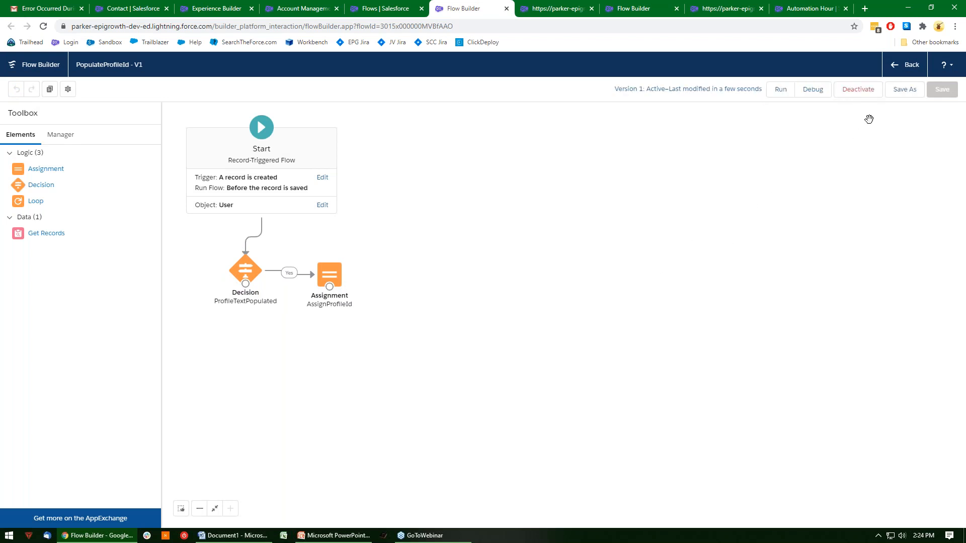
Open the primary contact from the Automation Hour account and log in to the community as that user.
click(787, 7)
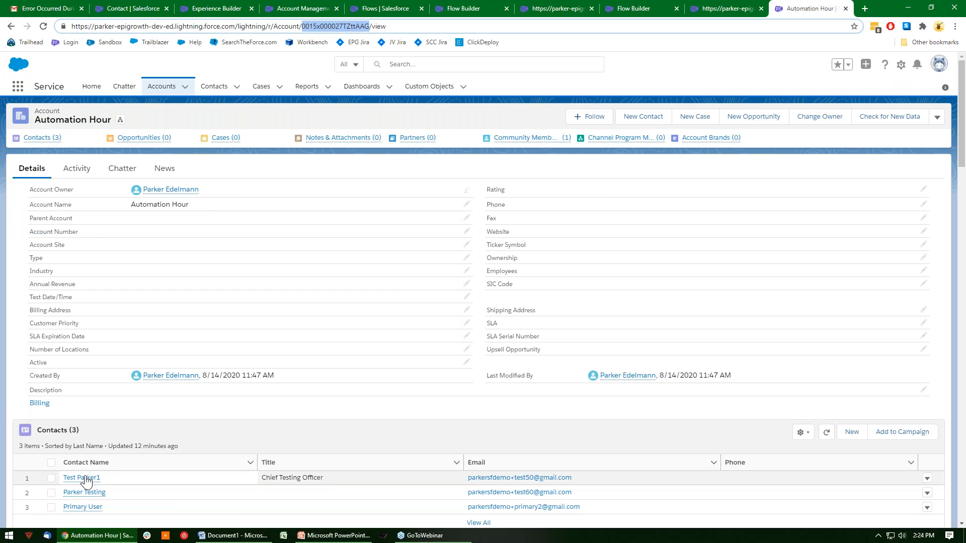
click(83, 507)
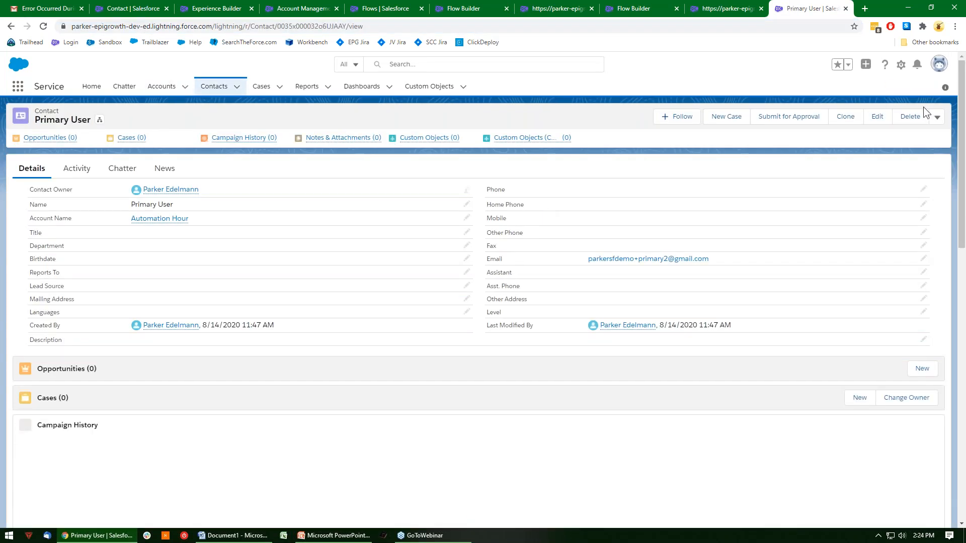
click(936, 117)
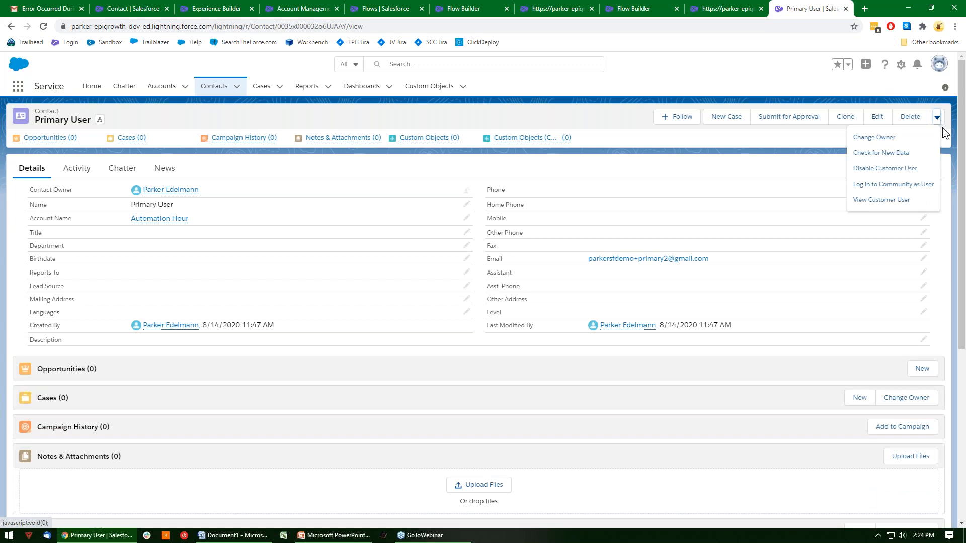
click(914, 186)
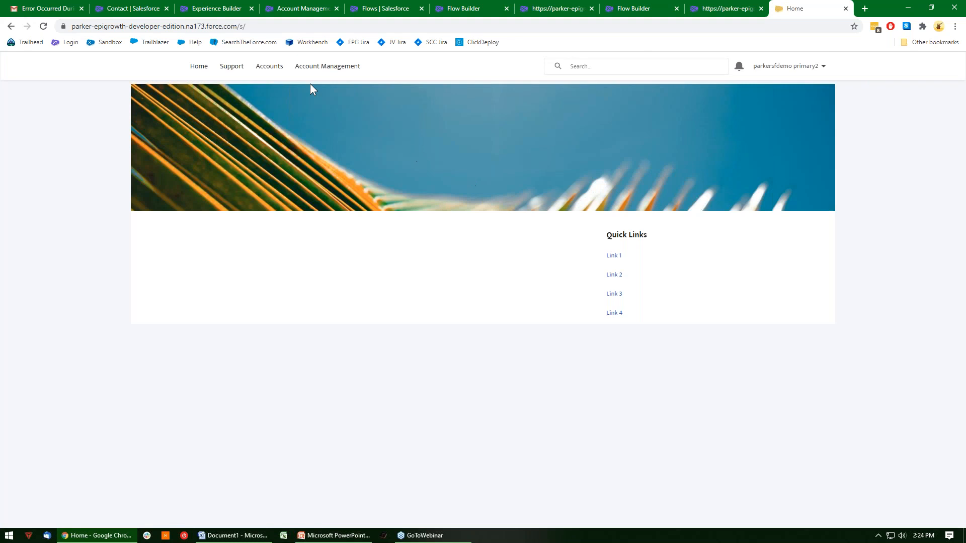
On the community's Account Management page, create a portal user for the listed contact with Base access level and a chosen time zone.
click(304, 66)
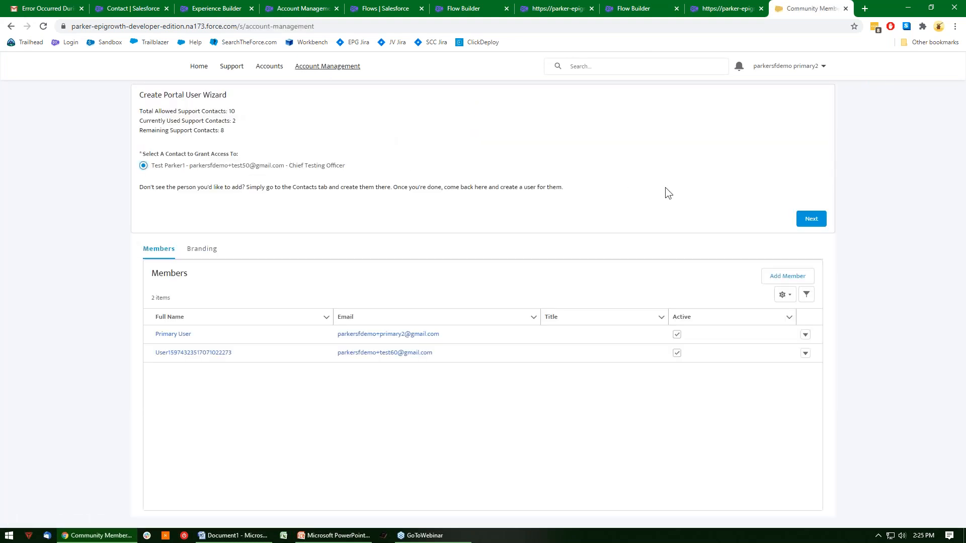
click(821, 219)
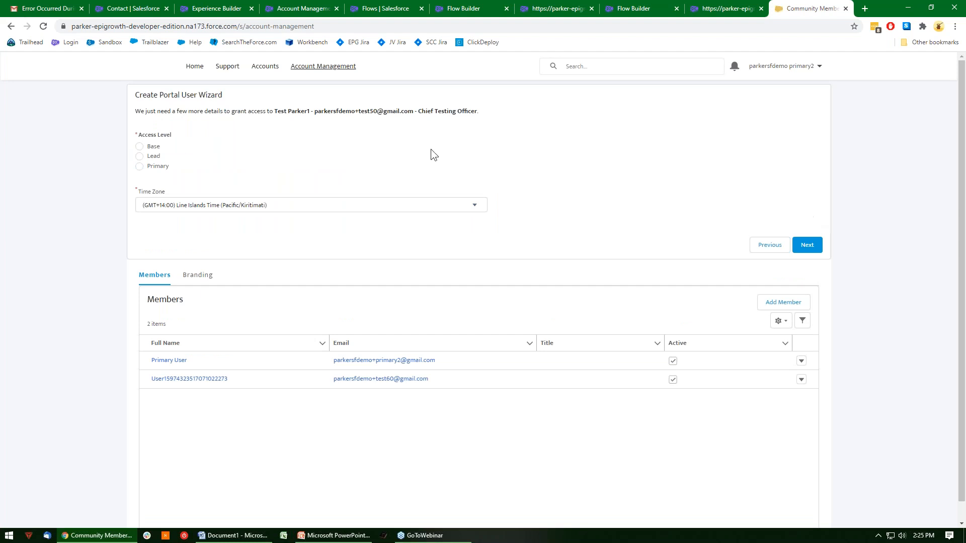
click(140, 147)
click(224, 205)
click(232, 206)
click(806, 245)
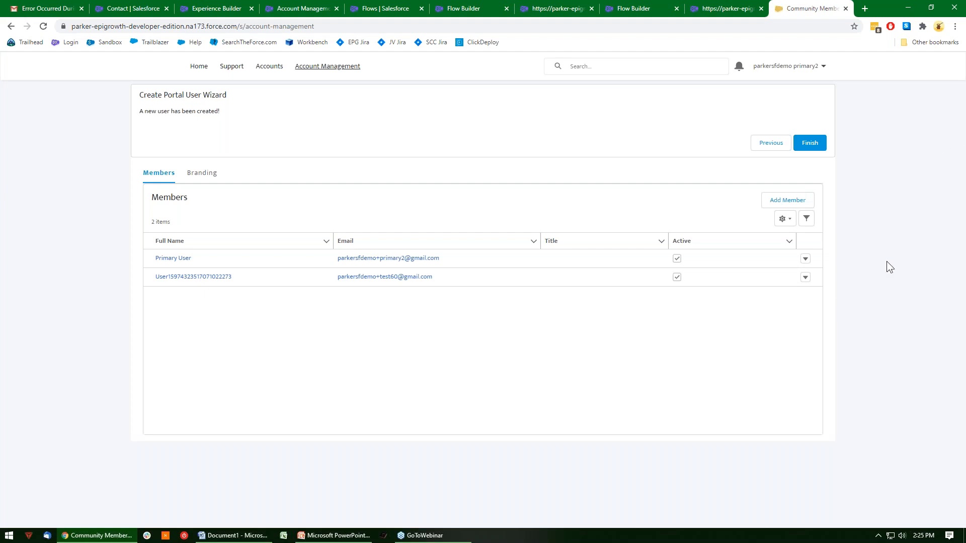
Switch to Gmail, examine the newest Delegate External User Administration welcome email sent to the new user, and return to the inbox.
click(55, 8)
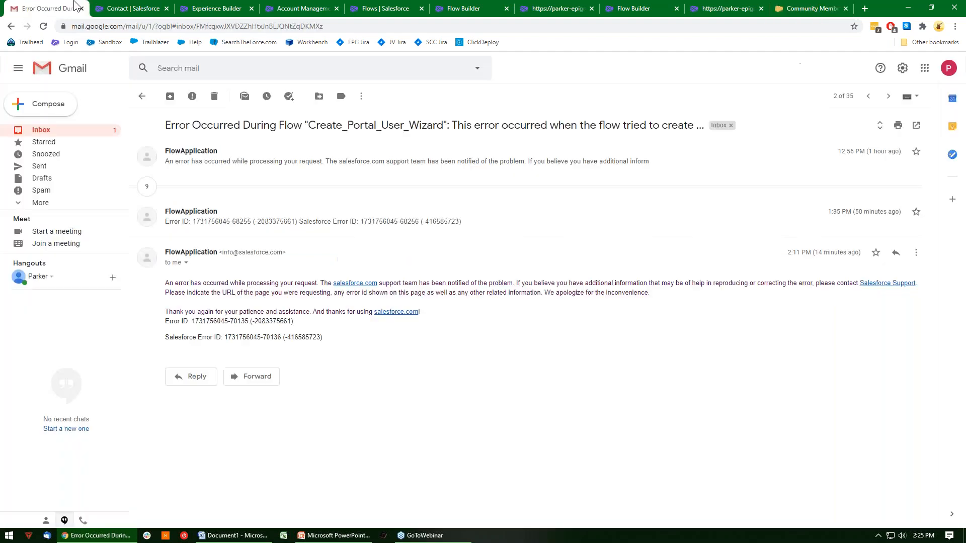
click(141, 96)
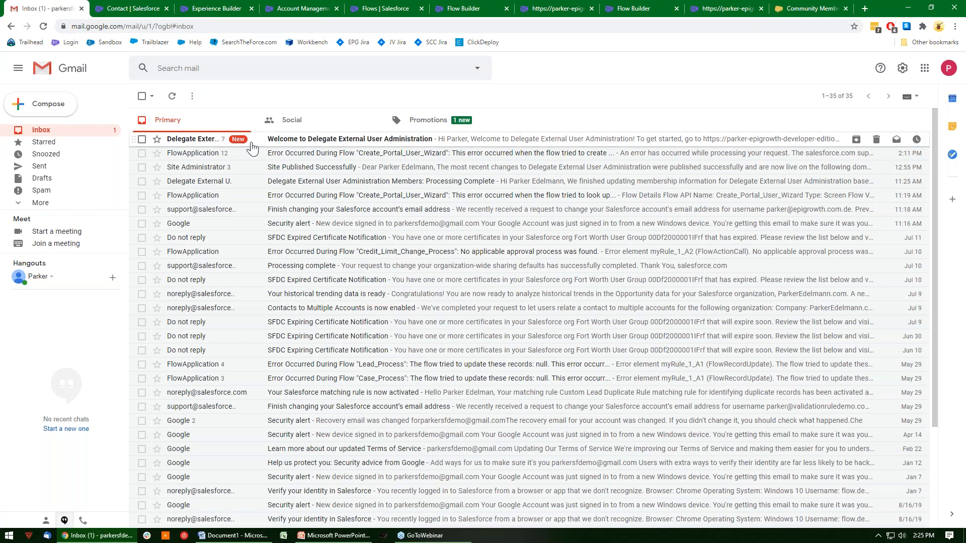
click(305, 145)
scroll(366, 212, down, 3)
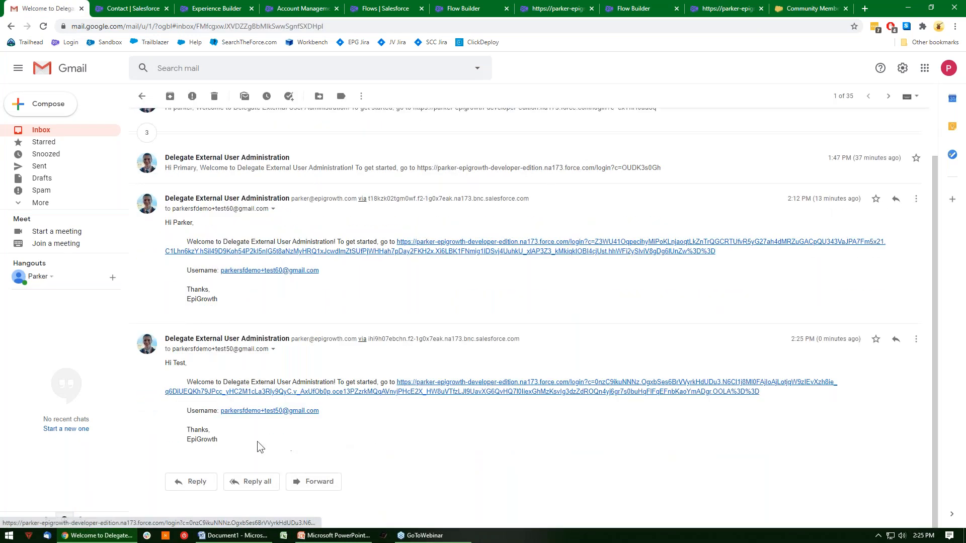
drag(223, 437, 165, 364)
click(289, 435)
click(145, 97)
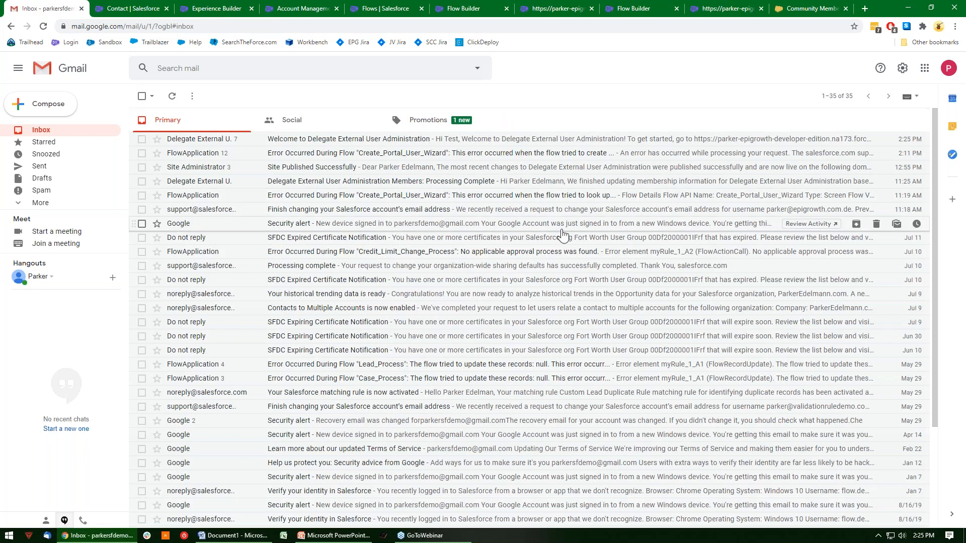
Return to the community, log out the primary user, and open the Automation Hour account from the contact record.
click(790, 6)
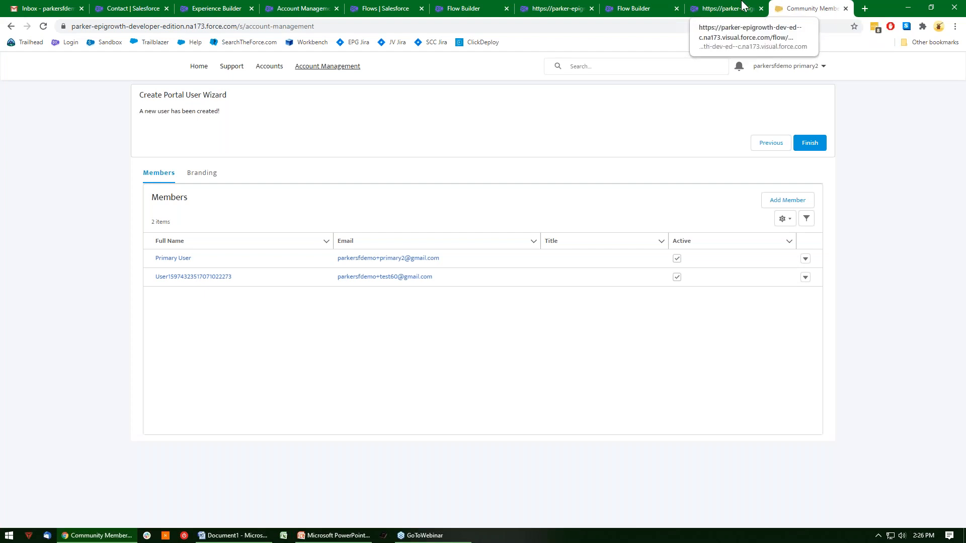
click(815, 71)
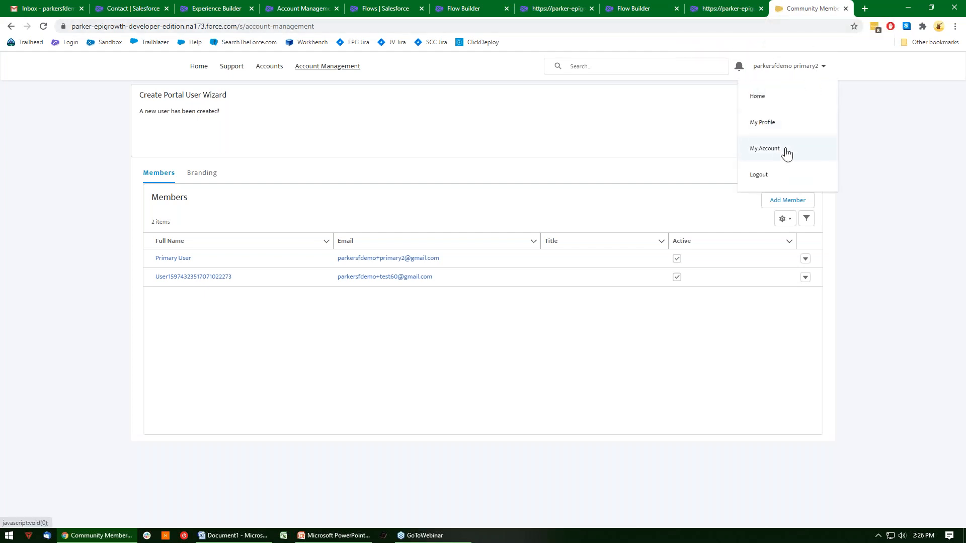
click(760, 176)
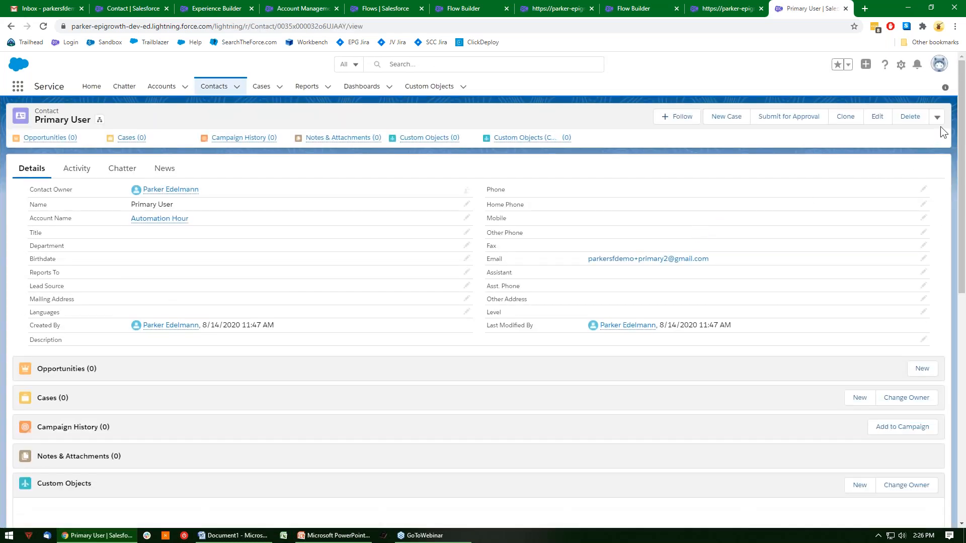
click(937, 117)
click(937, 117)
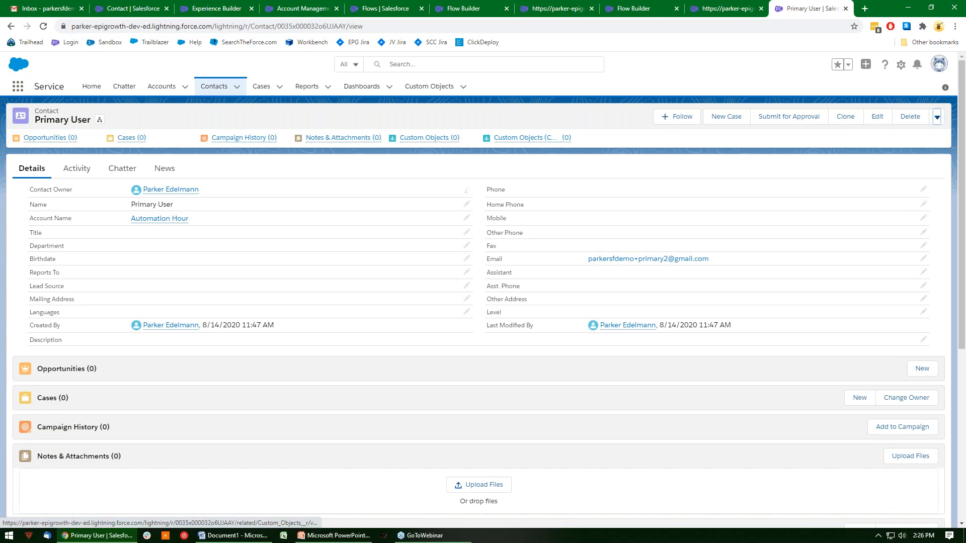
click(151, 219)
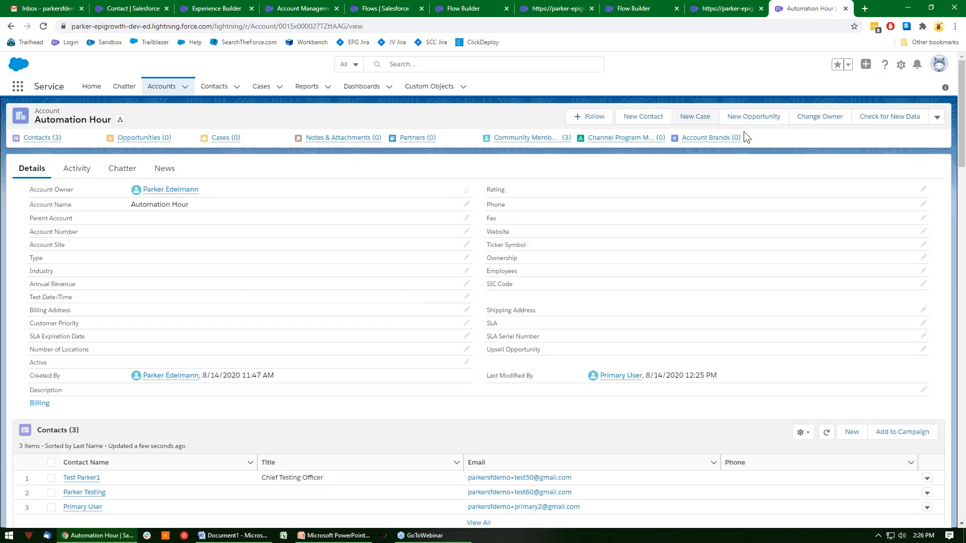
Create a new contact on the Automation Hour account with the contact's first name, last name and e-mail address, and save it.
click(643, 117)
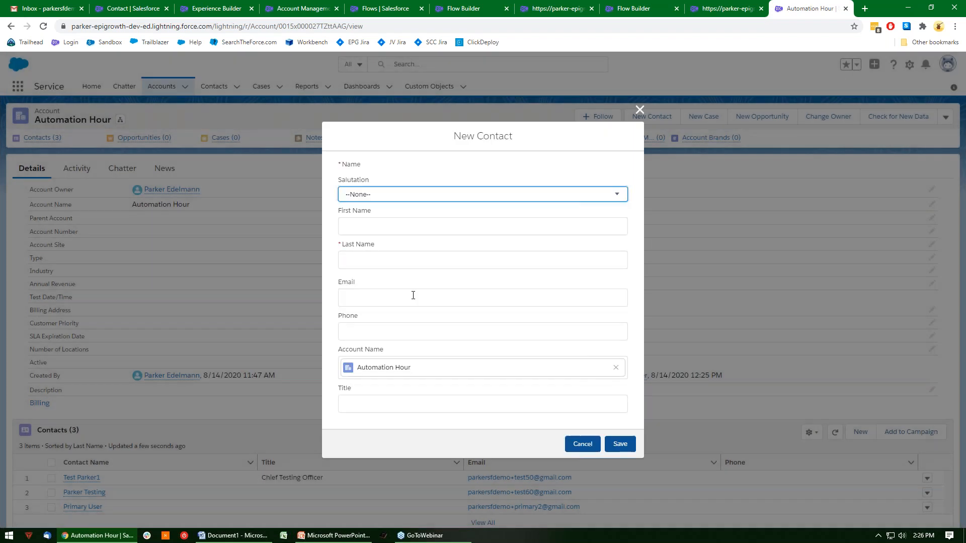
click(422, 226)
text(Parker)
key(Tab)
text(Test)
key(Tab)
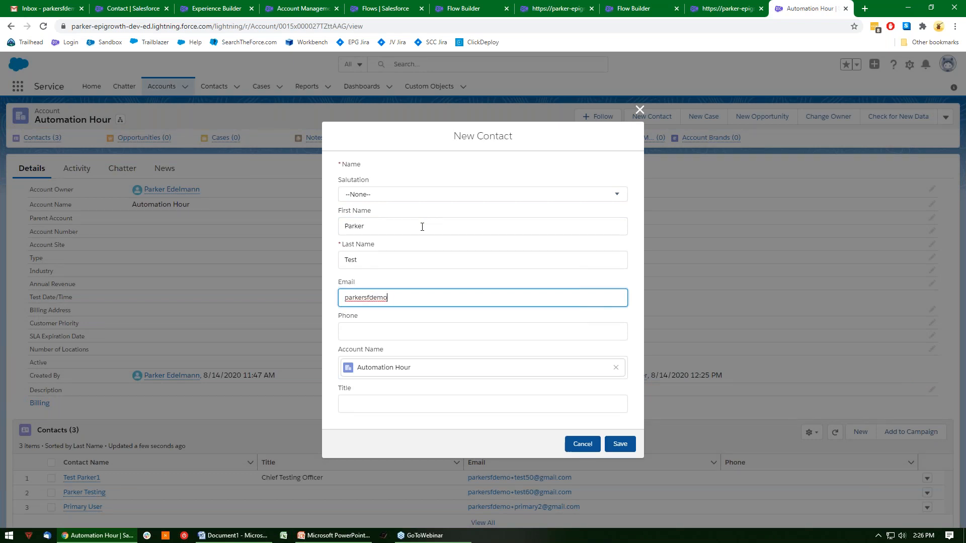
key(Tab)
key(Tab)
key(Tab)
key(Tab)
key(Tab)
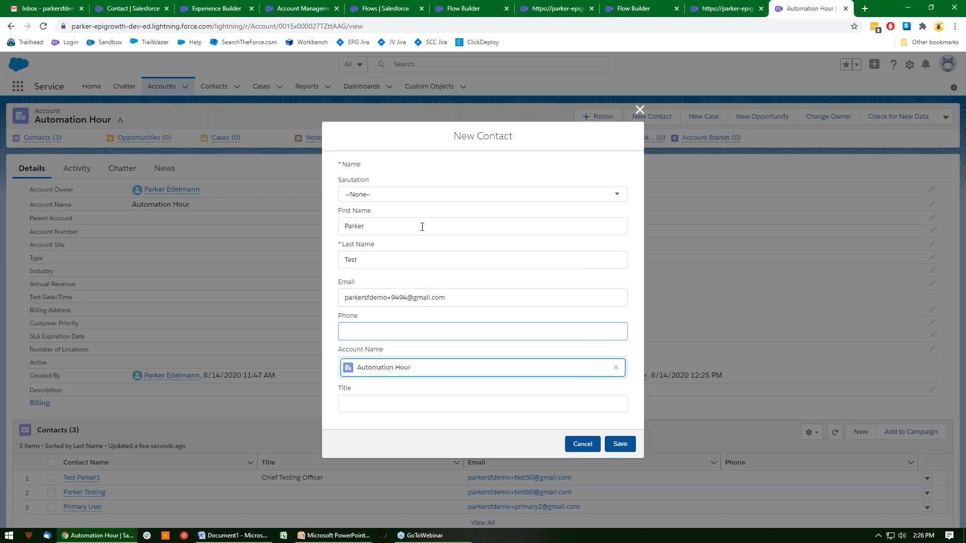
key(Return)
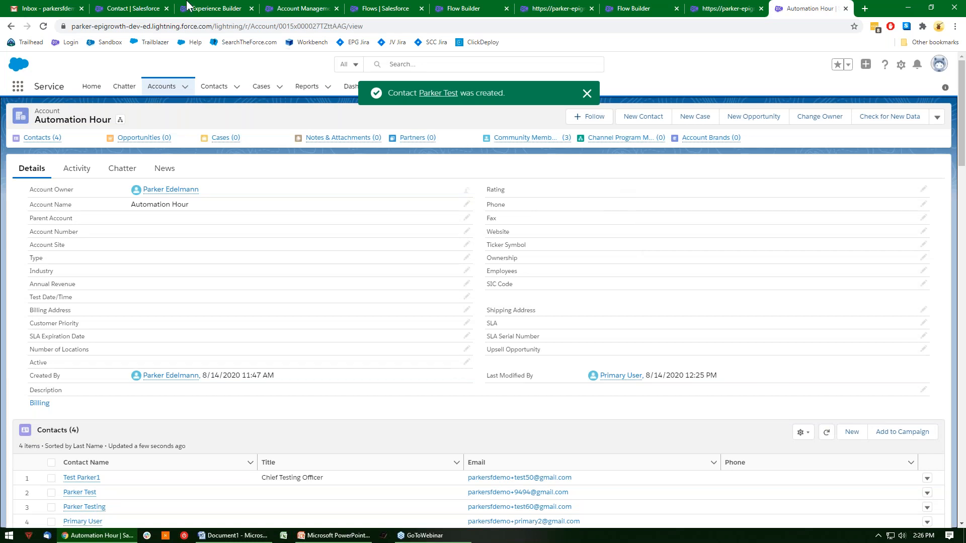
Return to the Flows list in Setup and open version 2 of the Create Portal User Wizard flow in Flow Builder.
click(233, 5)
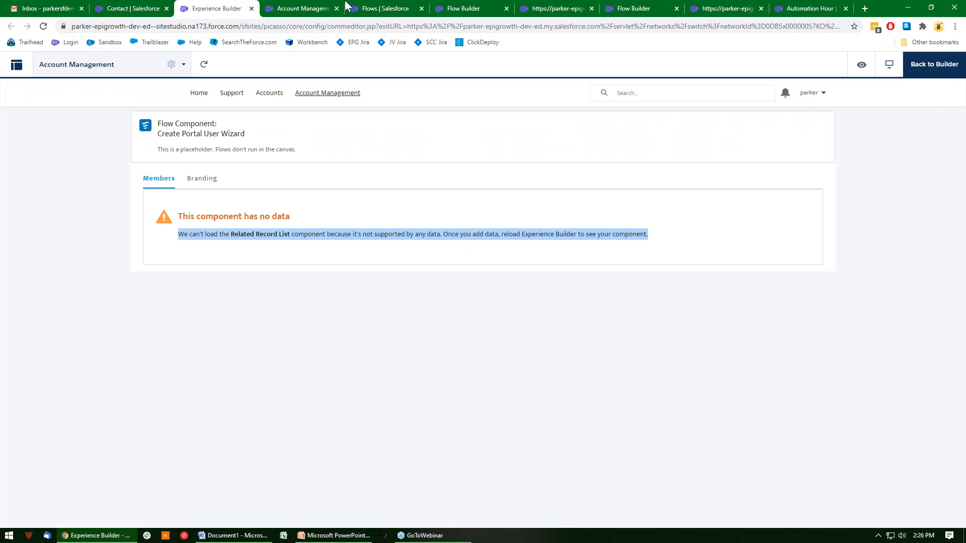
click(102, 6)
click(390, 6)
click(458, 7)
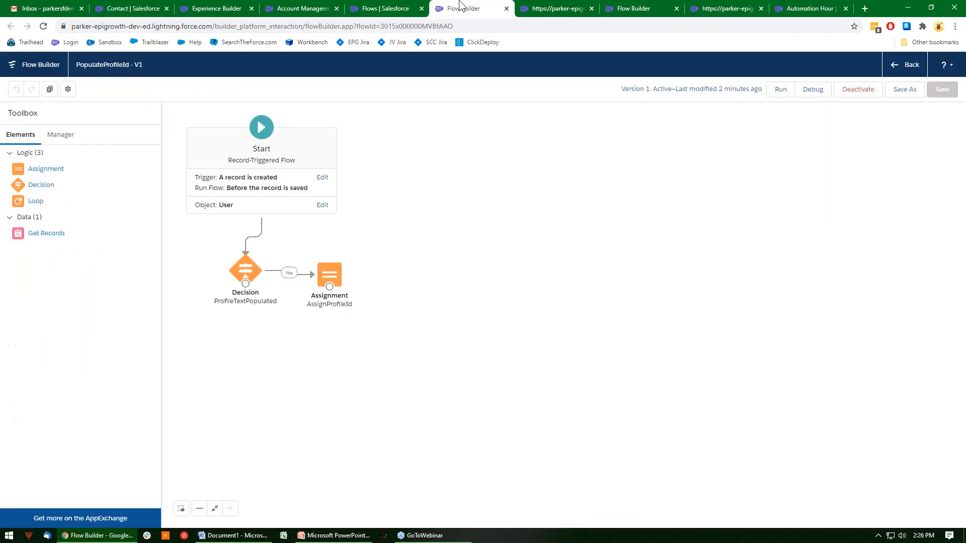
click(385, 7)
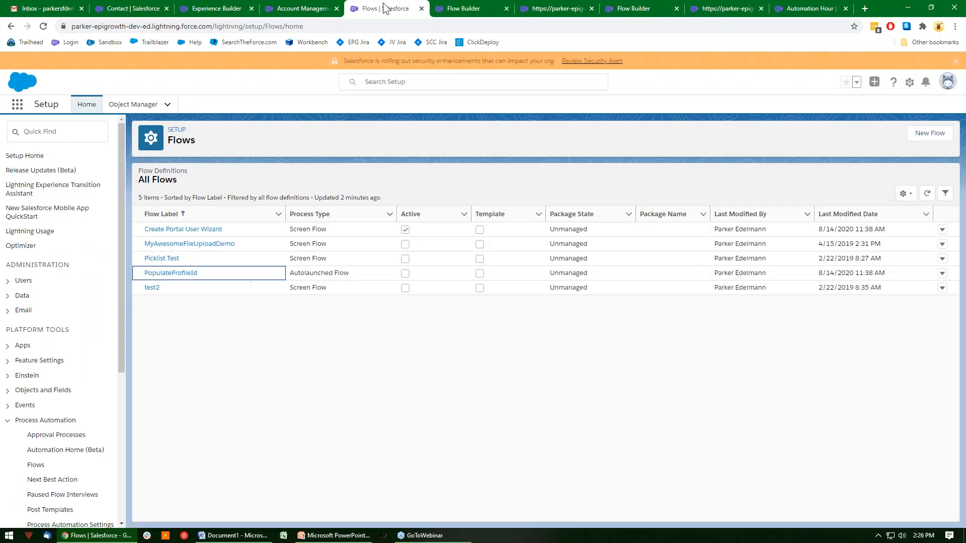
click(204, 231)
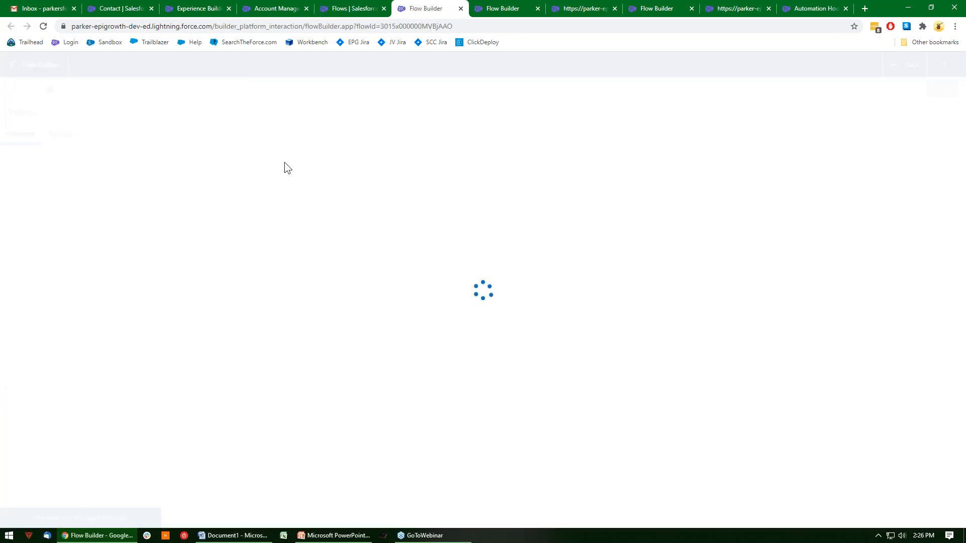
click(348, 7)
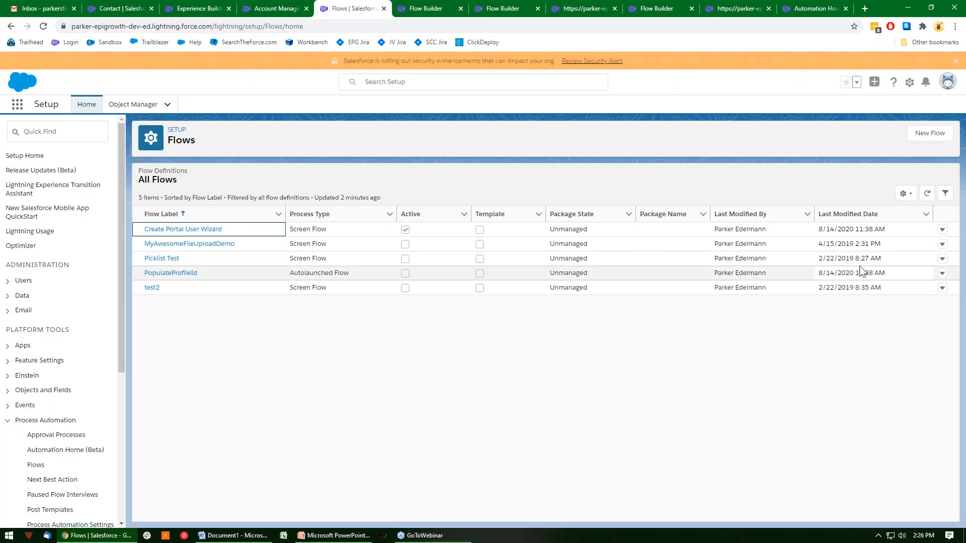
click(942, 230)
click(920, 249)
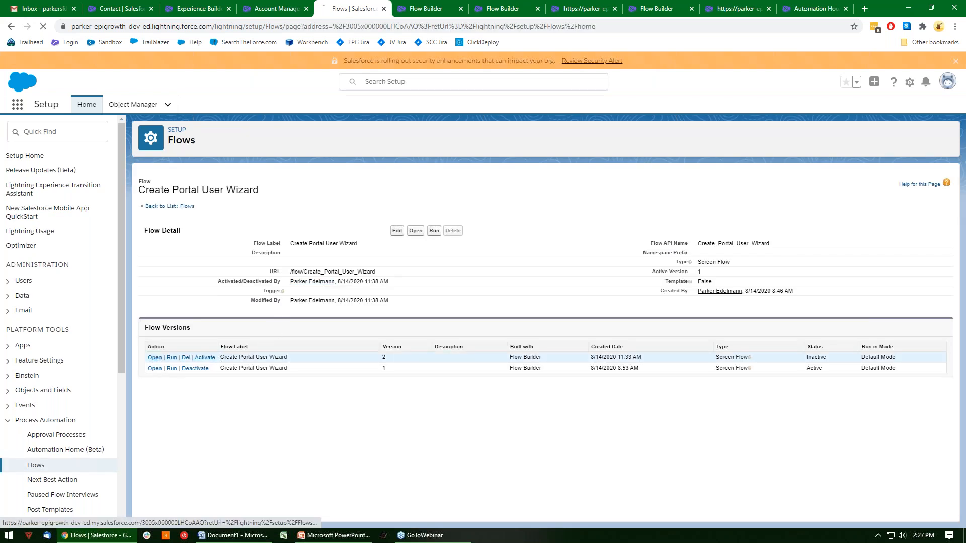
click(155, 358)
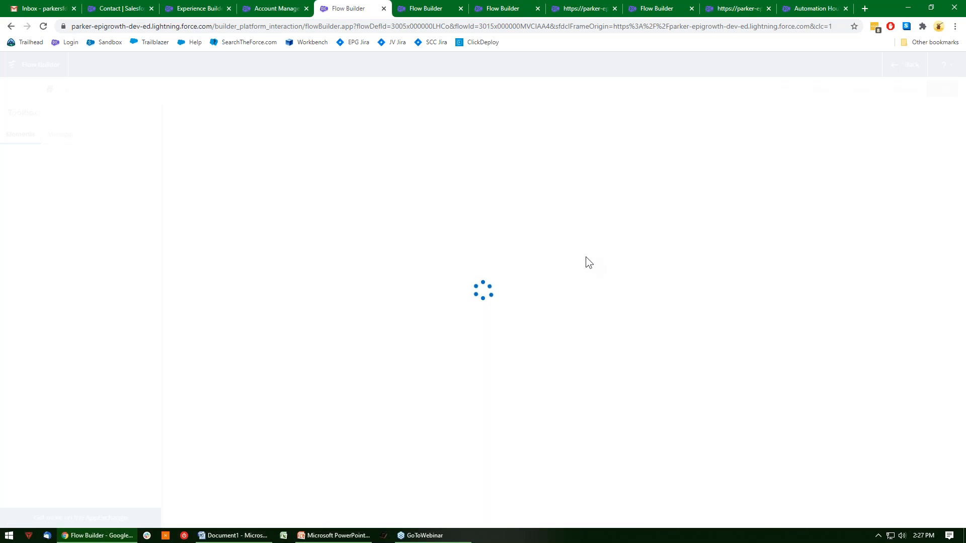
Examine the choices of the contact selection radio buttons in the AddContactsScreen element, including NewContactChoice, and close it without changes.
scroll(520, 301, down, 6)
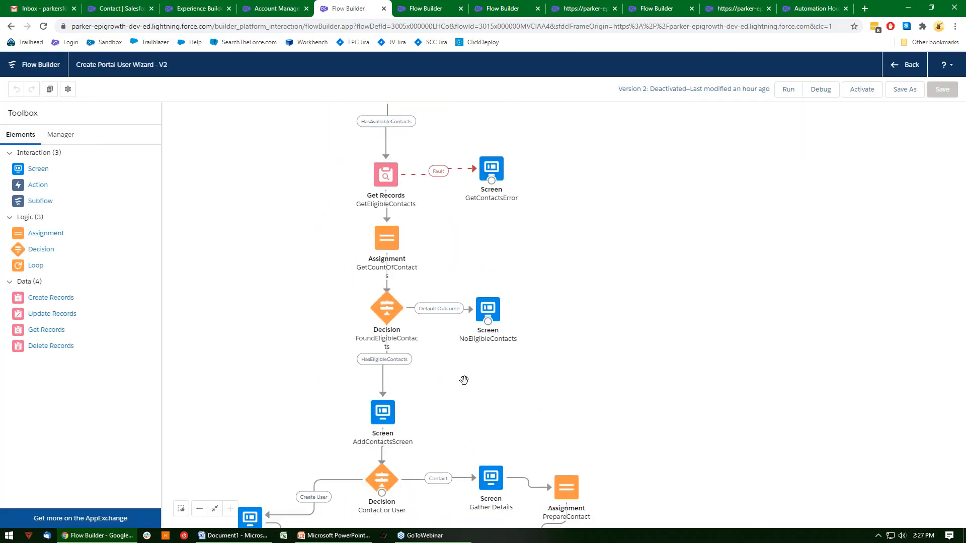
double_click(383, 415)
click(376, 241)
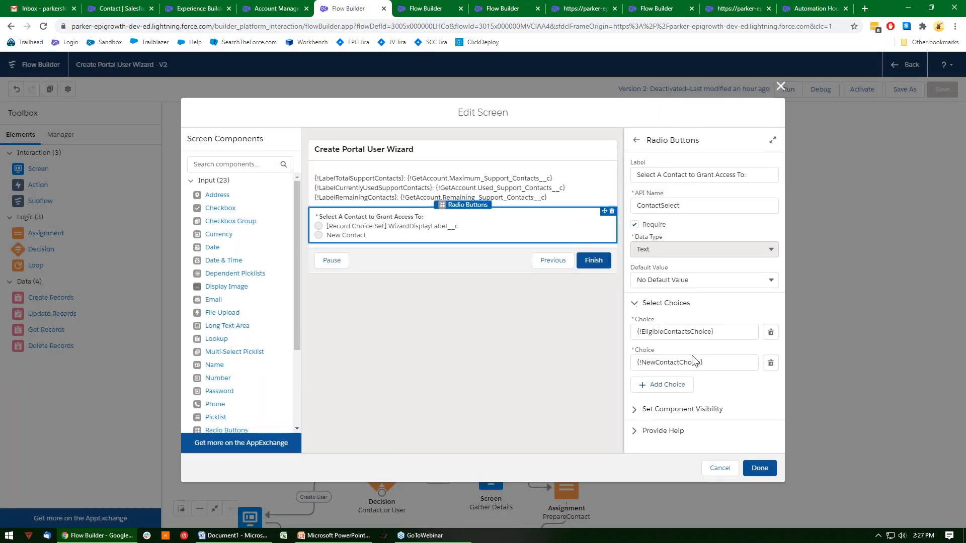
drag(707, 363, 629, 365)
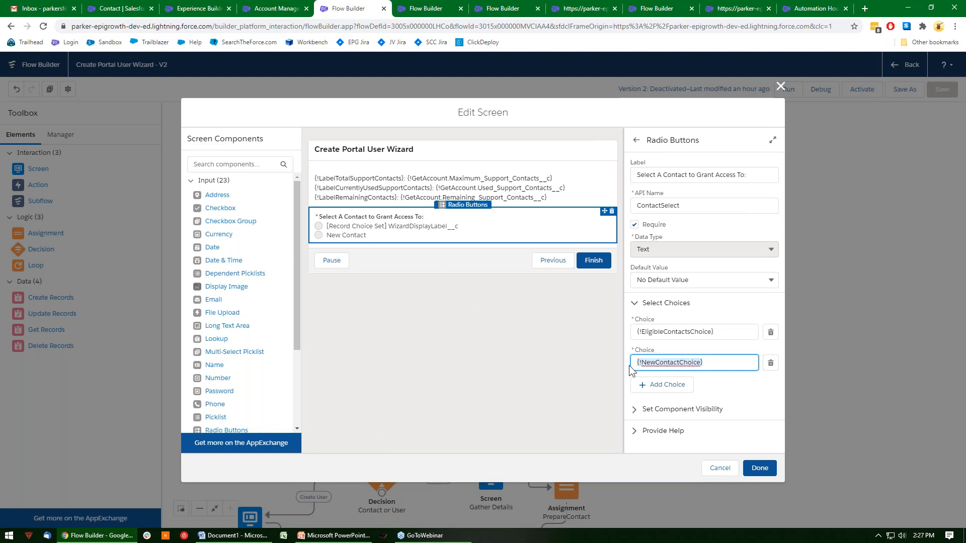
click(718, 469)
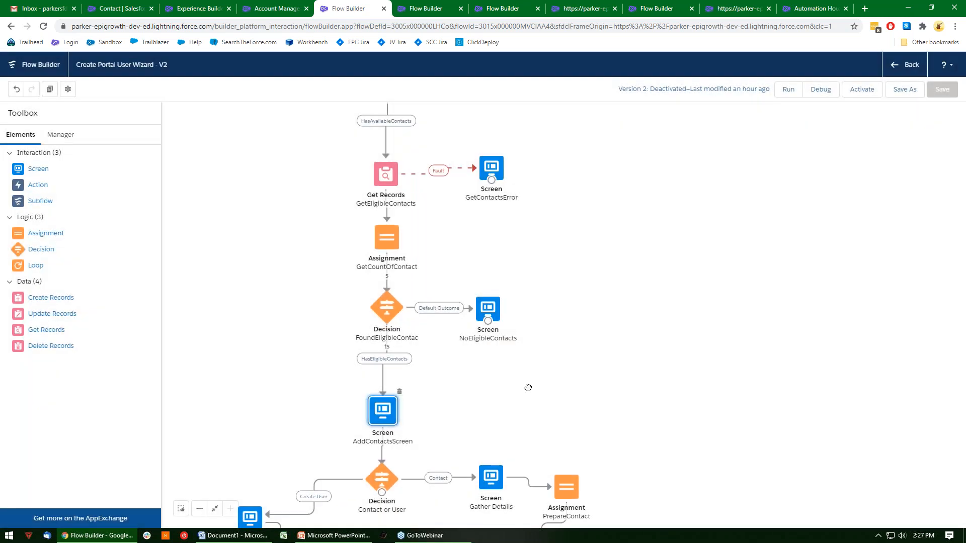
Examine the conditions of the Contact and Create User outcomes in the Contact or User decision without changing them.
double_click(430, 302)
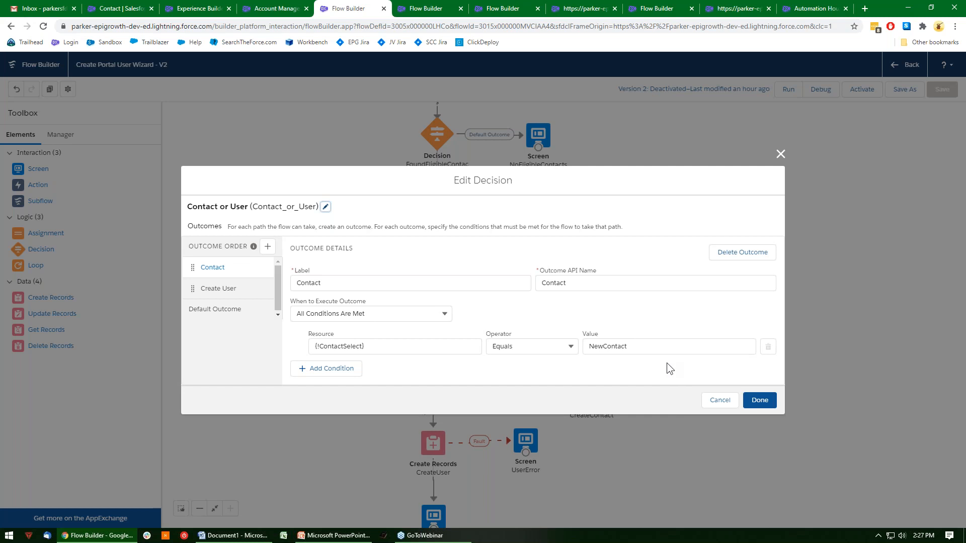
drag(661, 354, 607, 366)
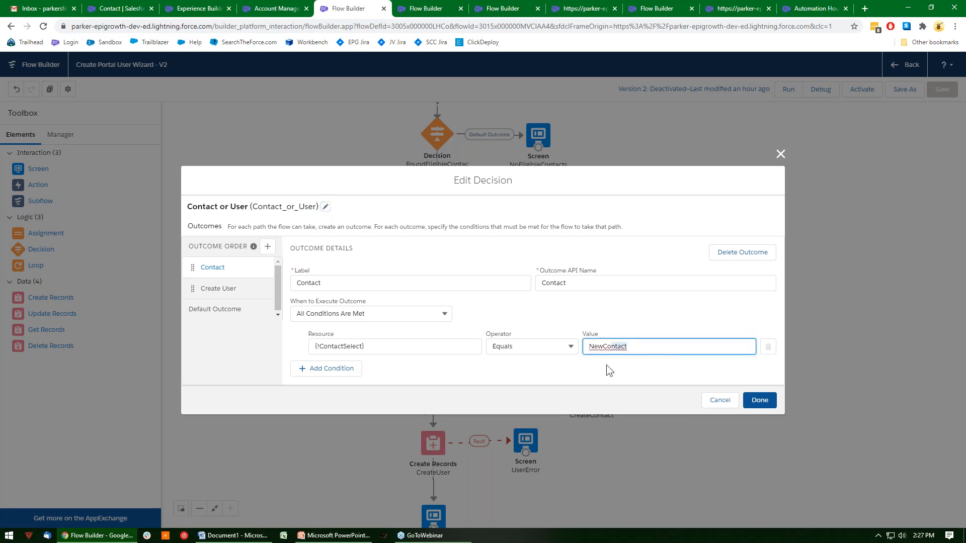
click(720, 400)
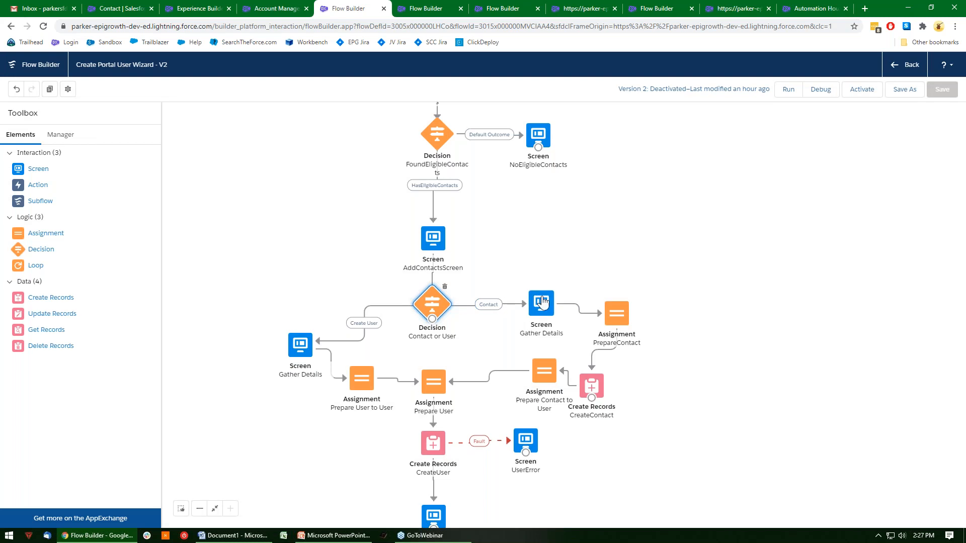
double_click(429, 316)
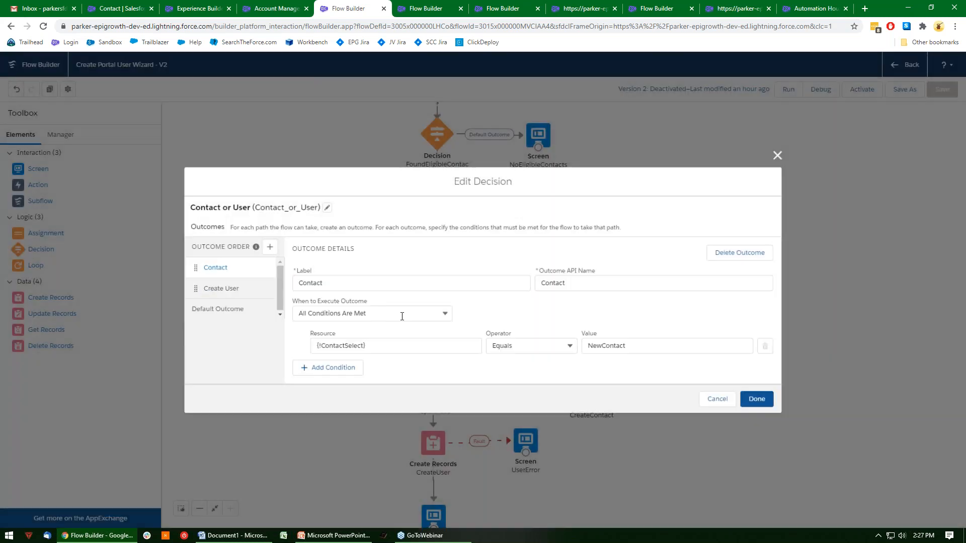
click(217, 288)
double_click(594, 346)
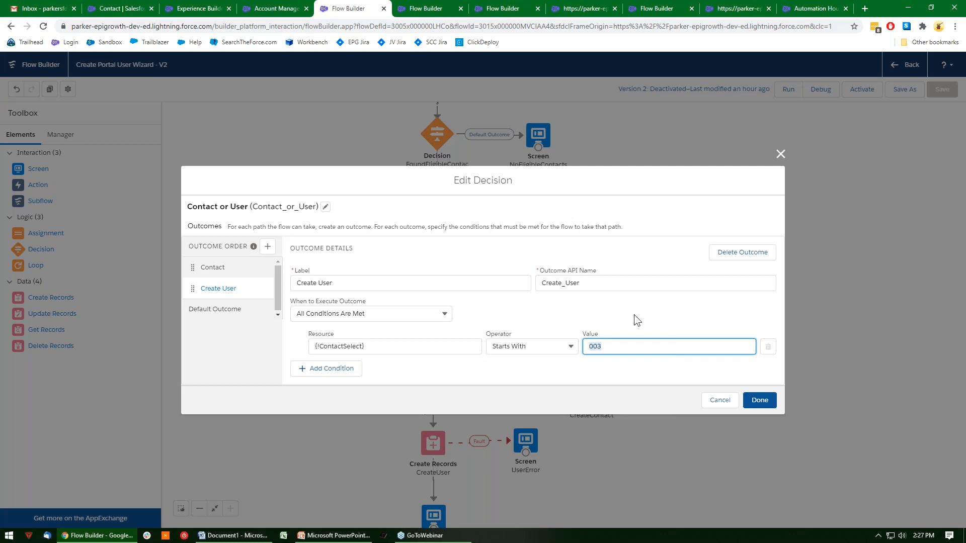
click(711, 401)
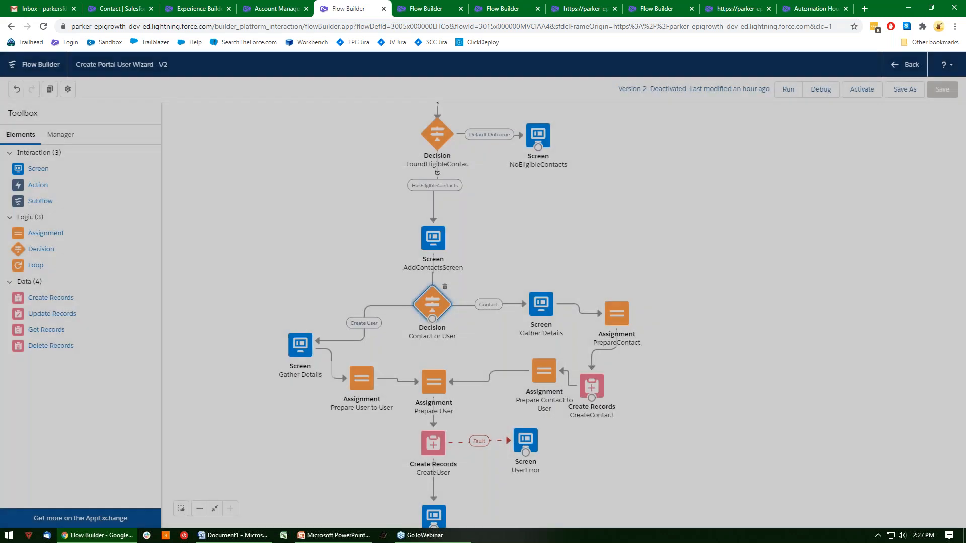
Examine the Gather Details screens on the Create User and Contact paths, including the name, Email, Title and Access Level components.
double_click(299, 345)
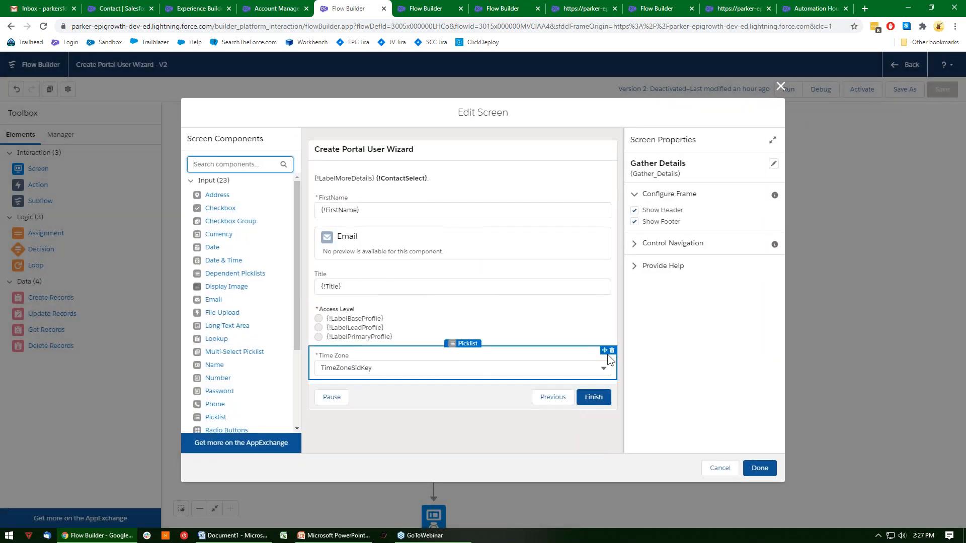
click(718, 466)
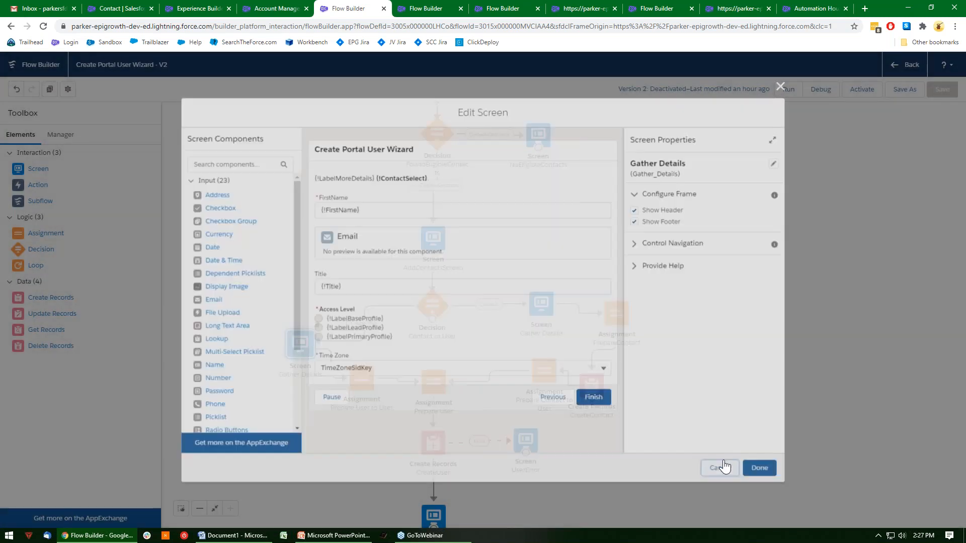
double_click(540, 303)
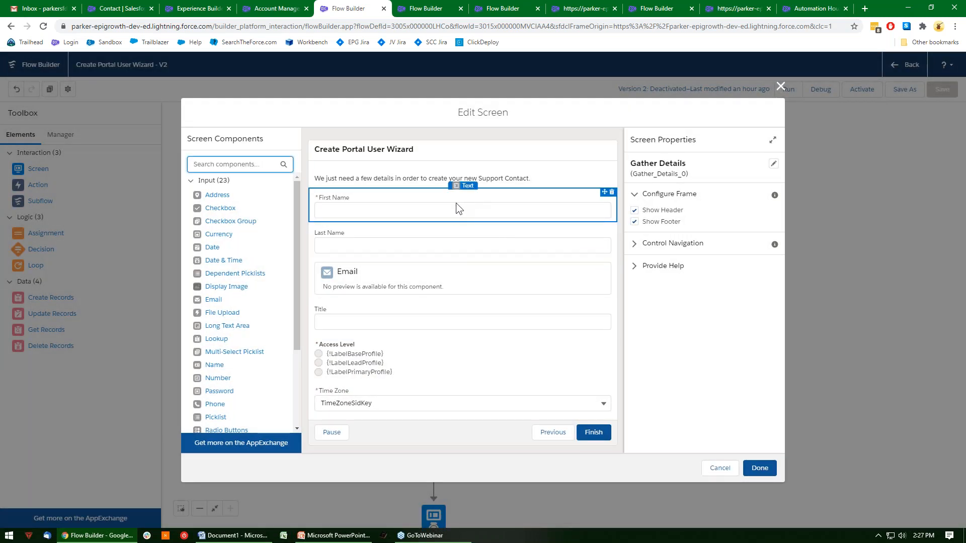
click(445, 211)
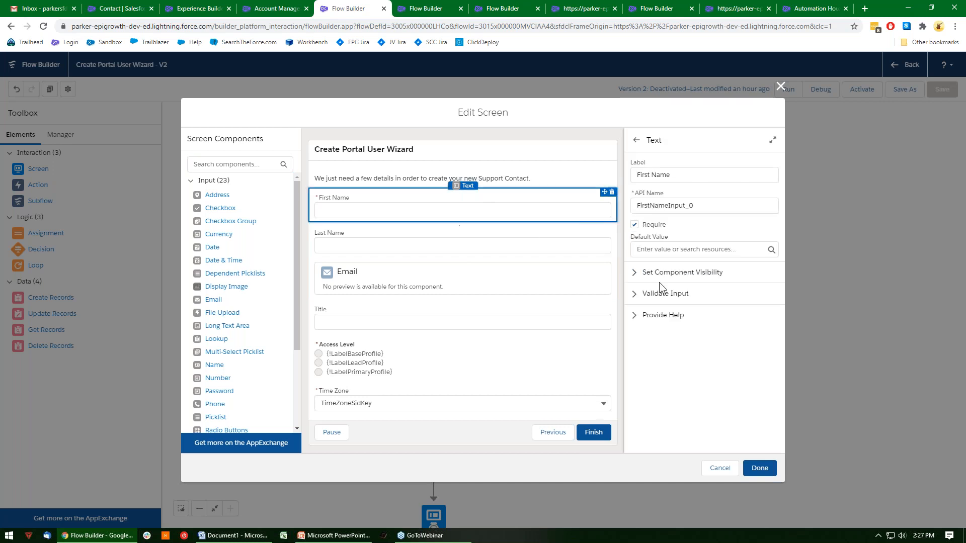
click(635, 273)
click(635, 273)
click(486, 242)
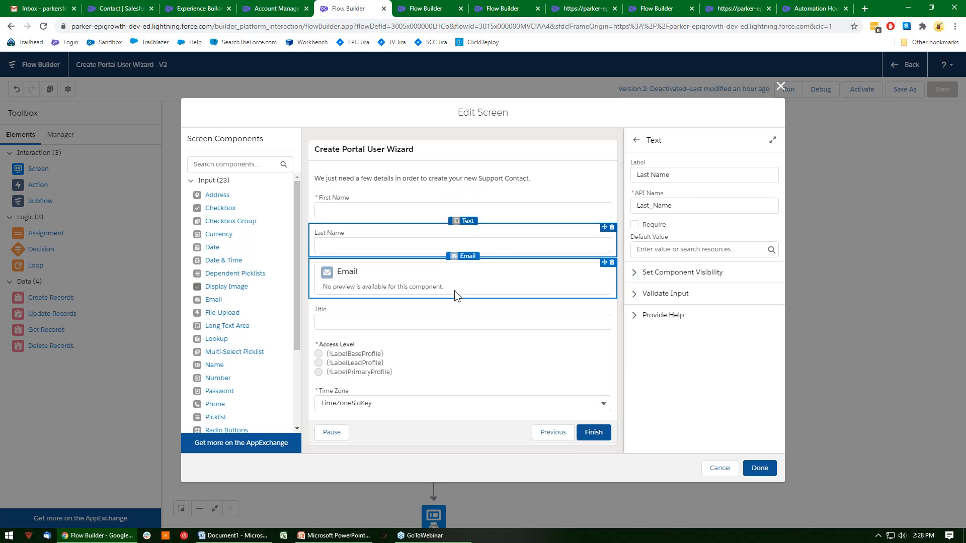
click(454, 291)
click(443, 317)
click(447, 353)
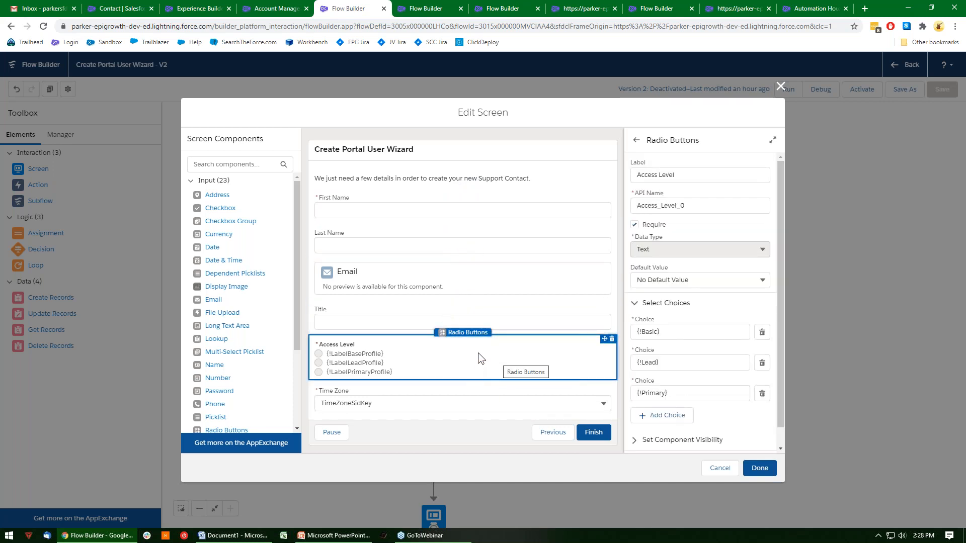
click(719, 468)
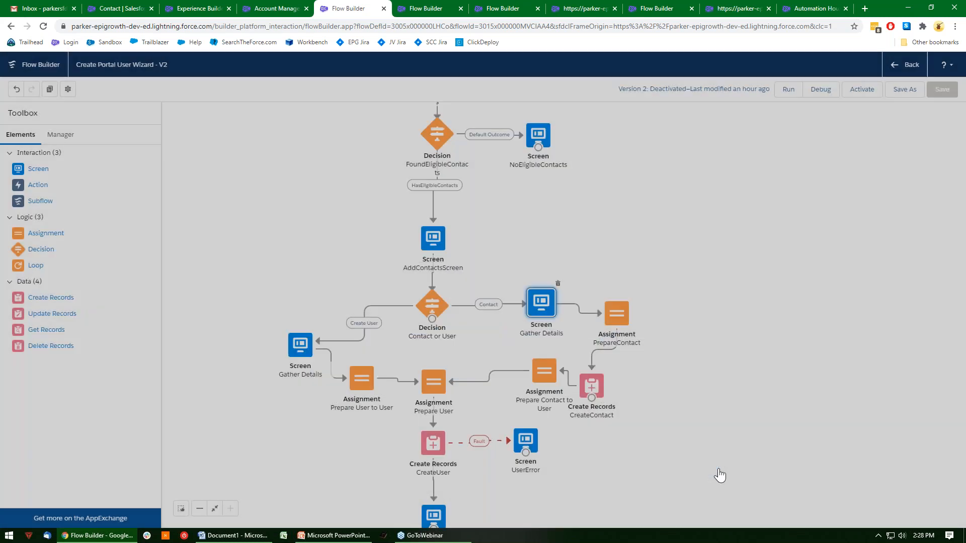
Examine the PrepareContact, CreateContact and Prepare Contact to User elements on the Contact path without changing them.
double_click(617, 313)
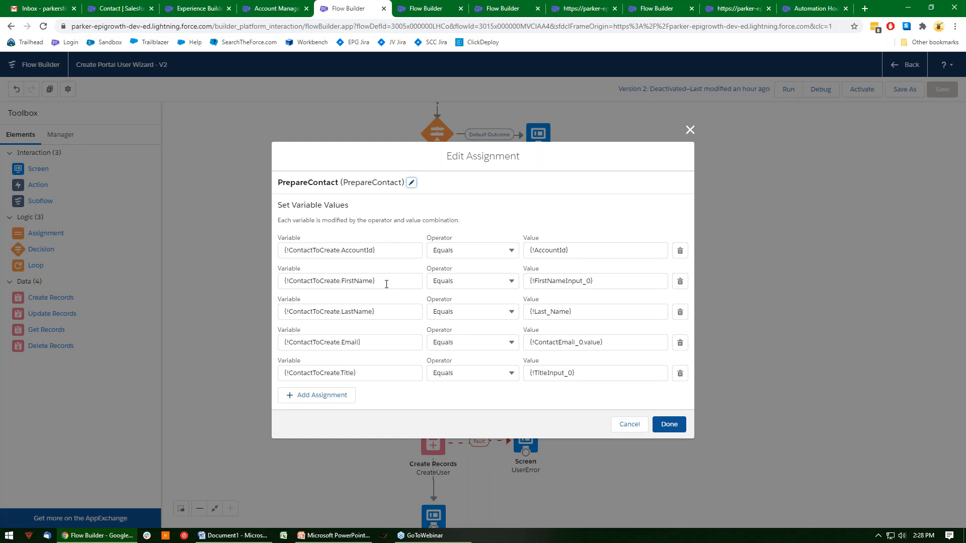
click(627, 425)
double_click(592, 386)
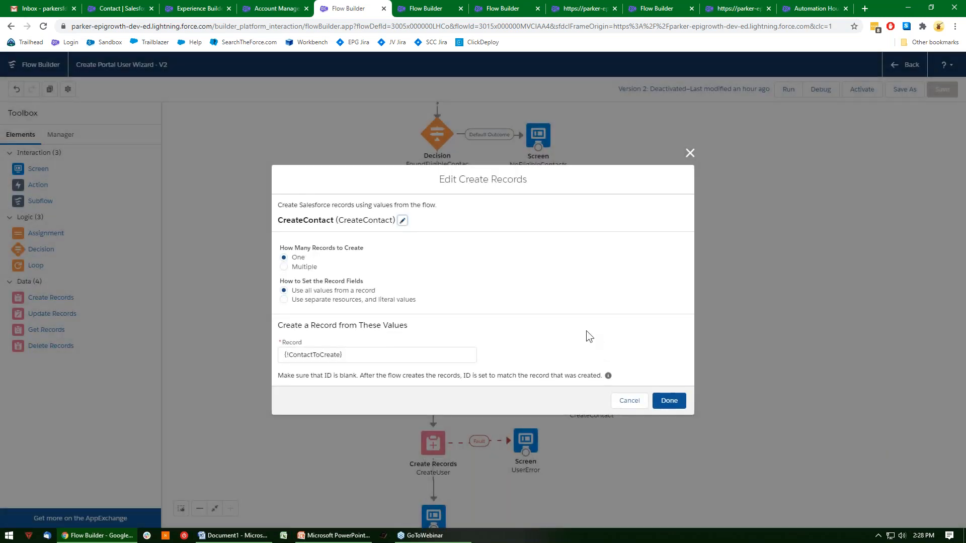
click(635, 401)
double_click(548, 370)
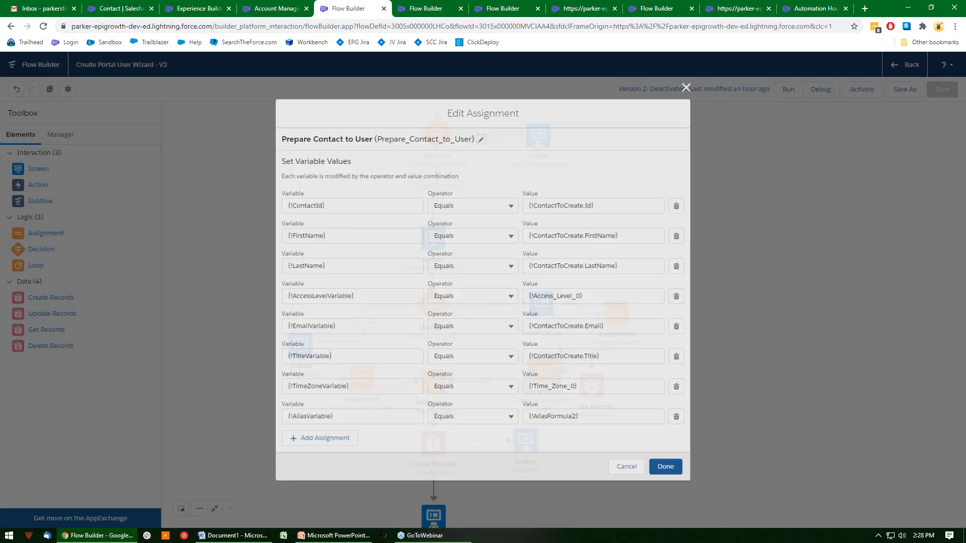
click(623, 472)
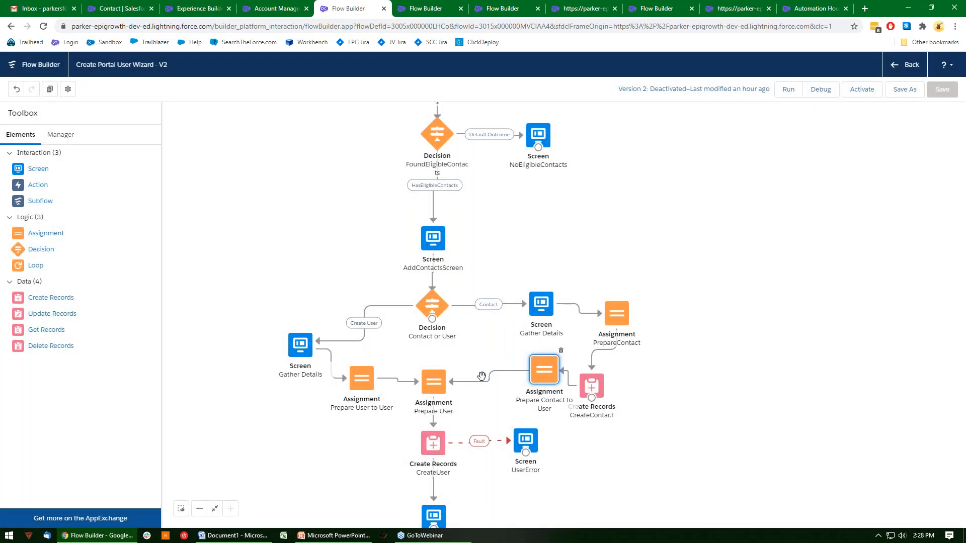
Examine the variable assignments in the Prepare User element and close it without changes.
click(436, 385)
double_click(440, 375)
scroll(572, 299, down, 5)
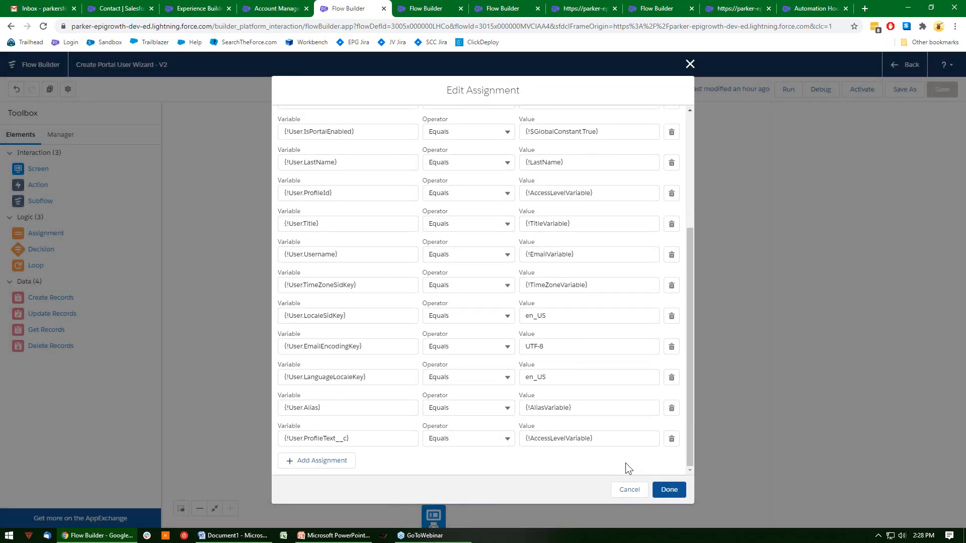
scroll(632, 421, up, 4)
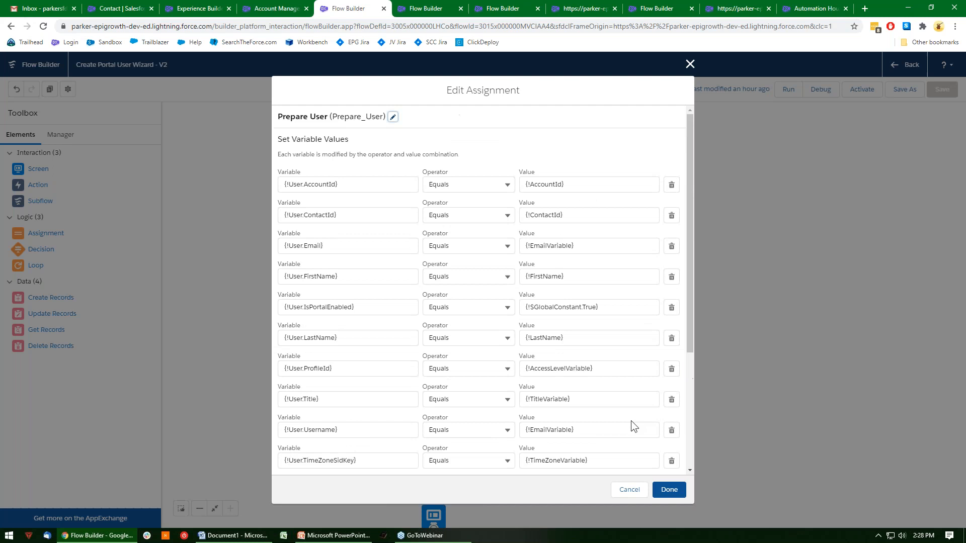
click(630, 491)
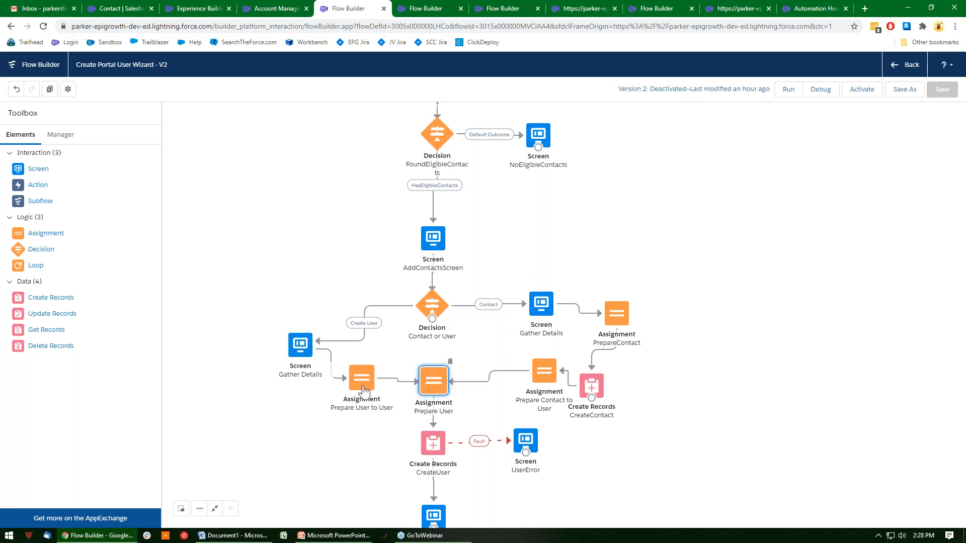
Activate version 2 of the Create Portal User Wizard flow.
drag(395, 349, 399, 227)
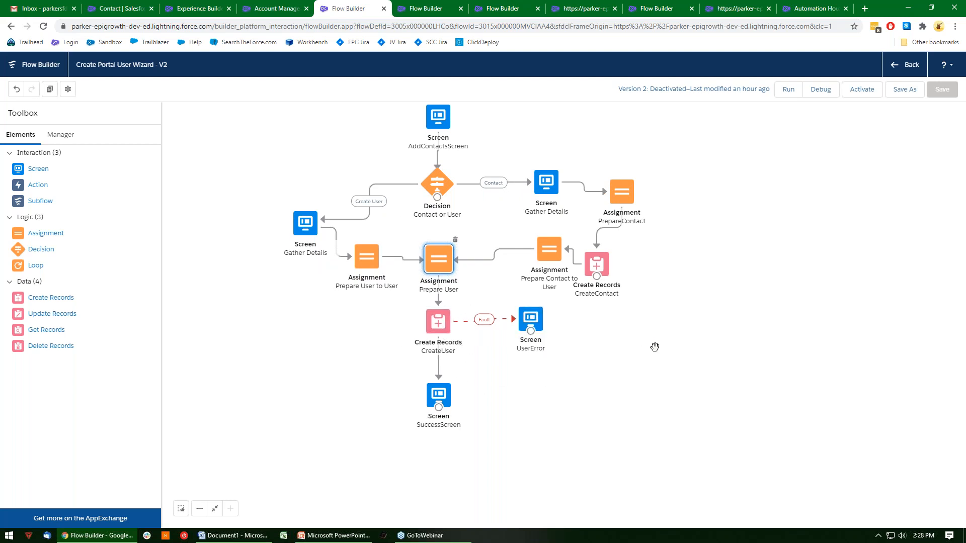
click(865, 89)
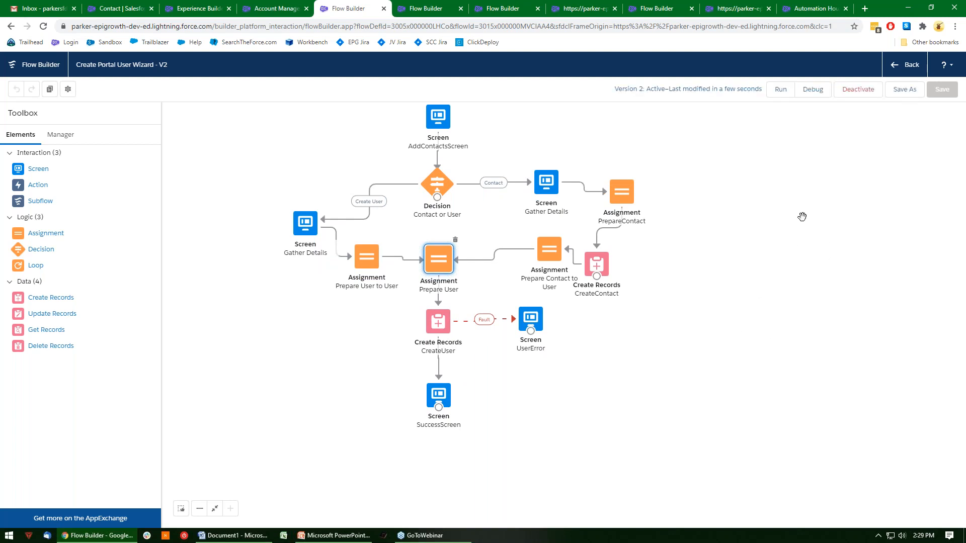
Open the primary user's contact from the Automation Hour account and log in to the community as that user.
click(814, 7)
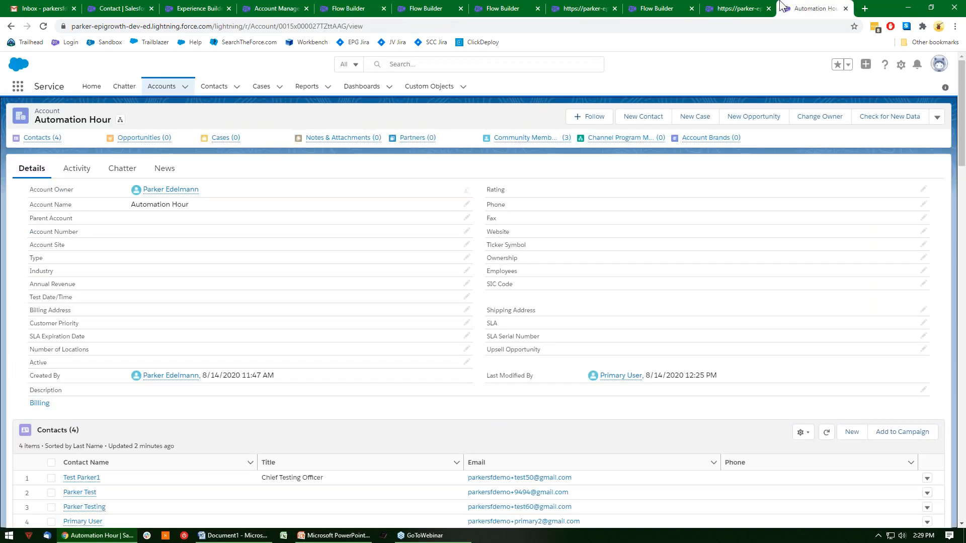
scroll(249, 276, down, 3)
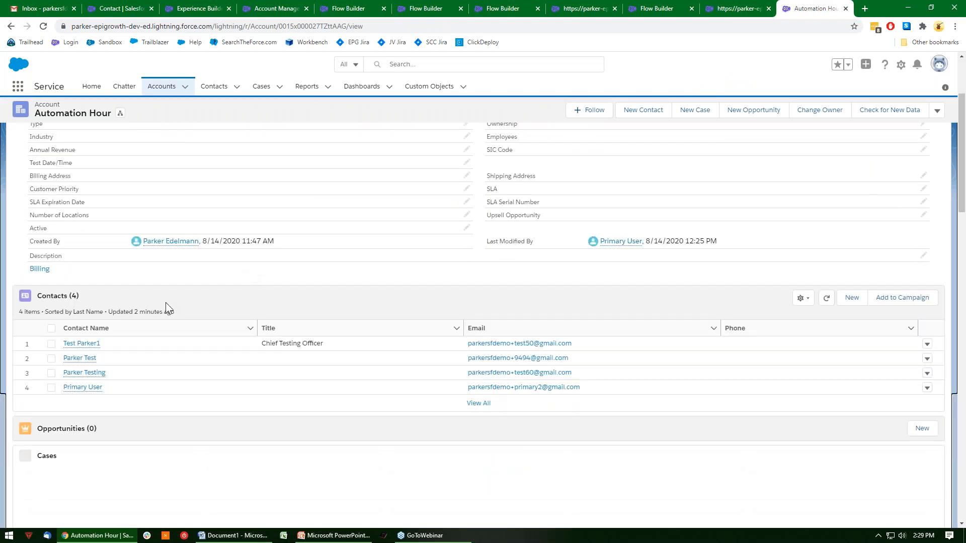
click(82, 387)
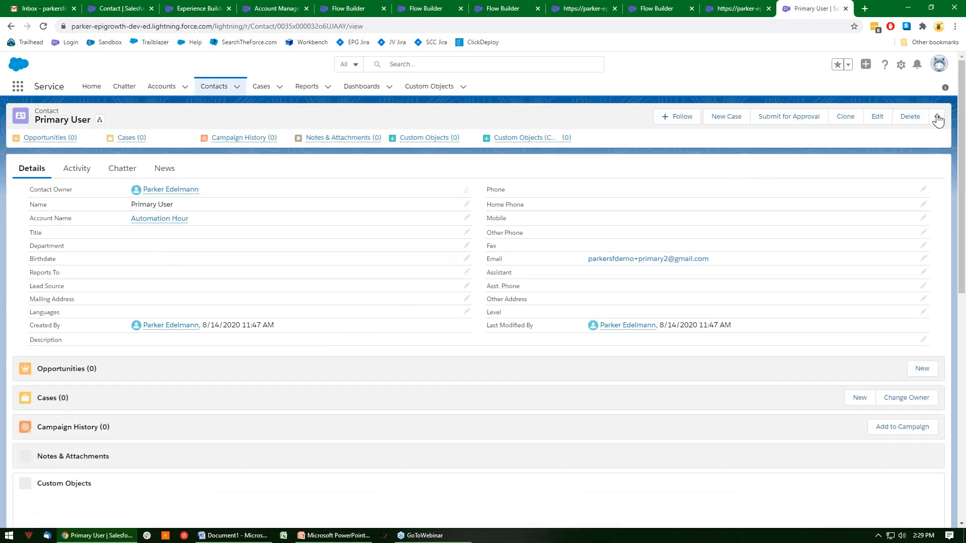
click(936, 118)
click(897, 185)
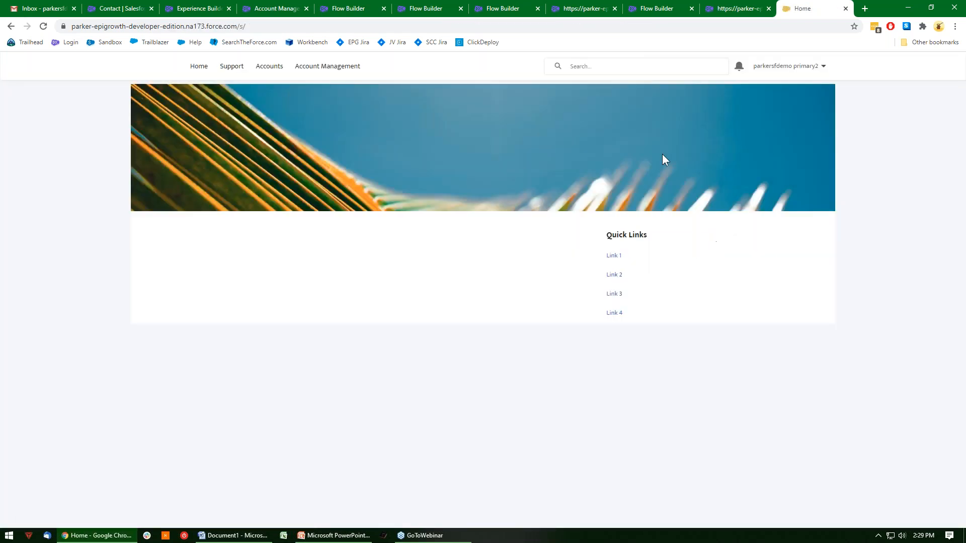
Open the community's Account Management page and continue the Create Portal User Wizard with the New Contact option.
click(327, 66)
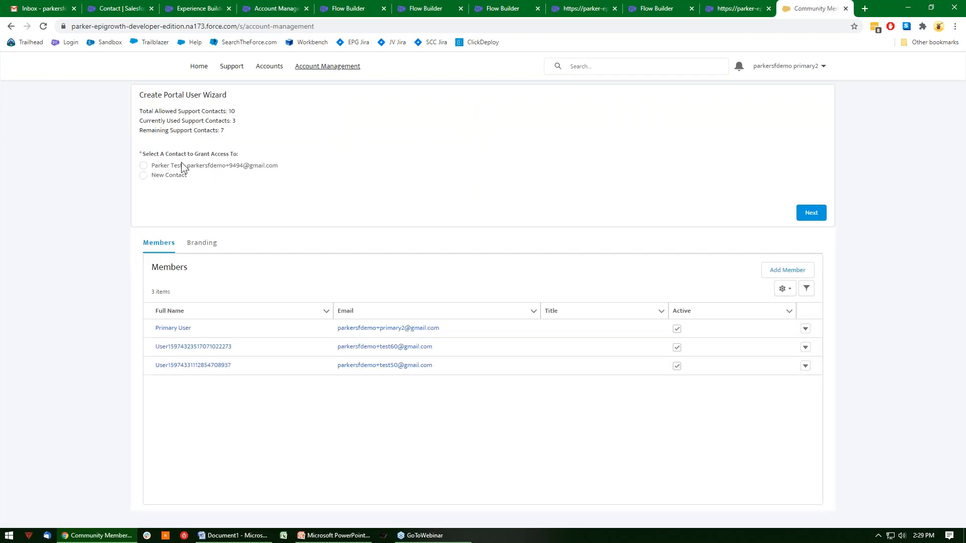
drag(225, 132, 146, 111)
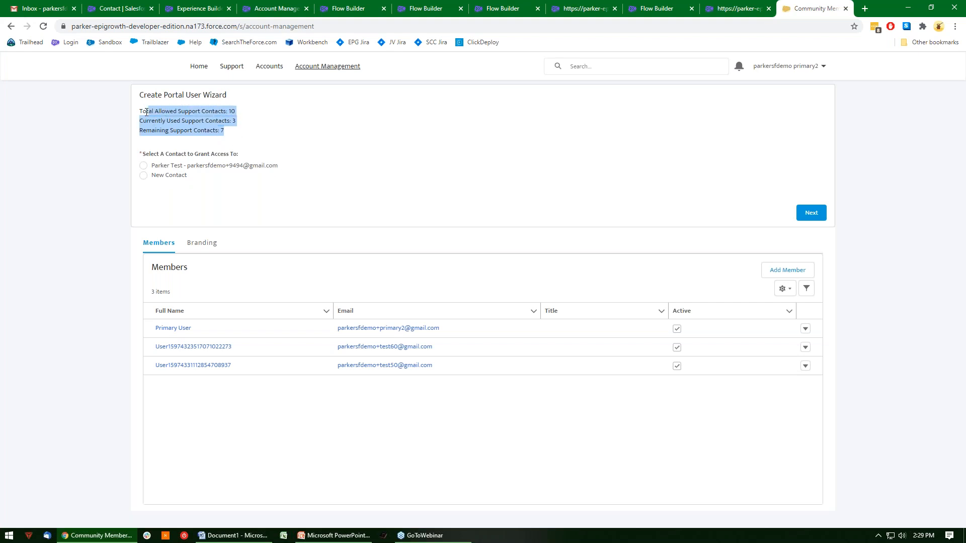
click(155, 177)
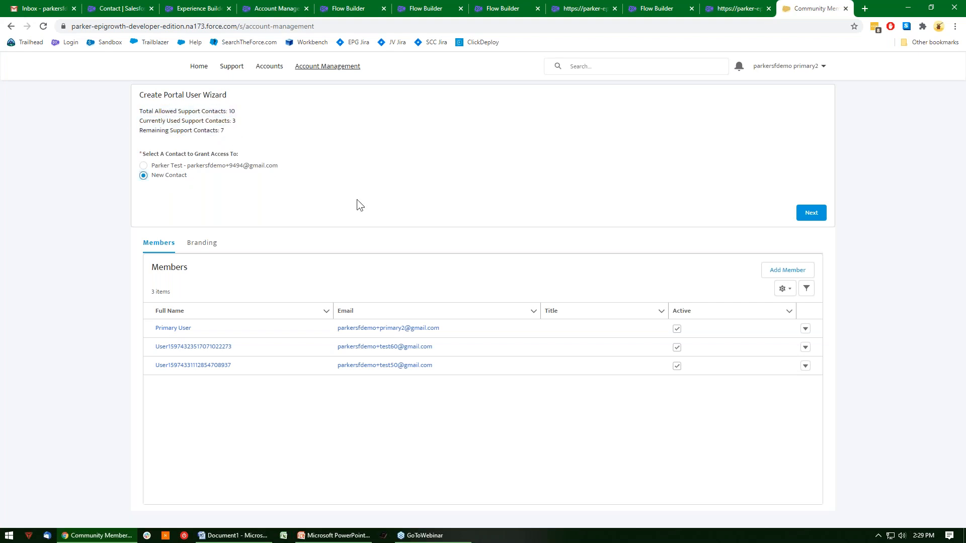
click(811, 212)
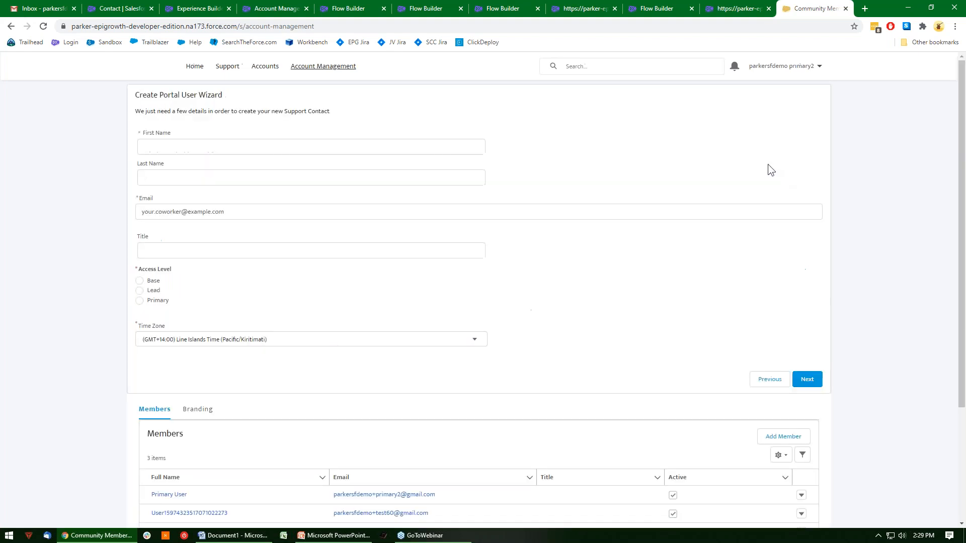
Enter the new contact's first name, last name and e-mail, set the title to Test and access level to Base, and submit.
click(184, 147)
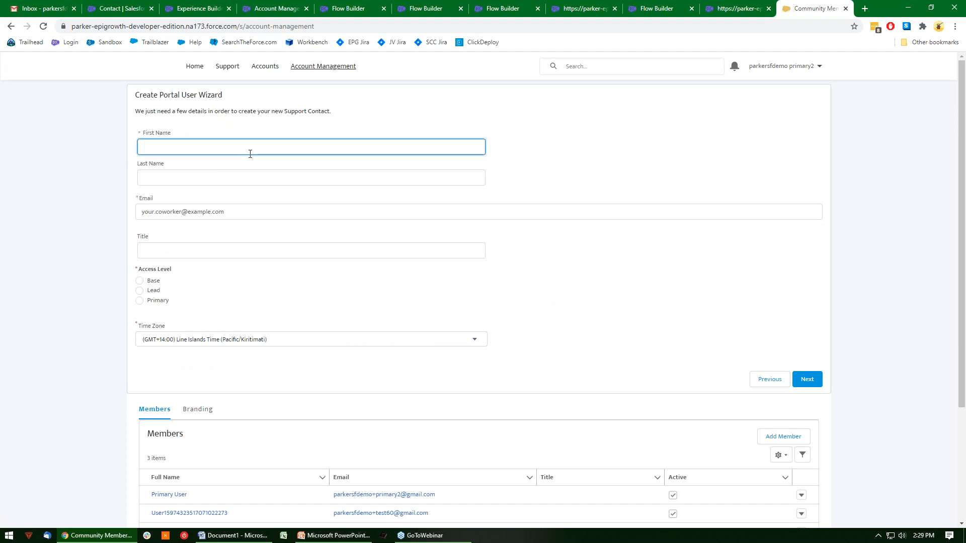
key(Tab)
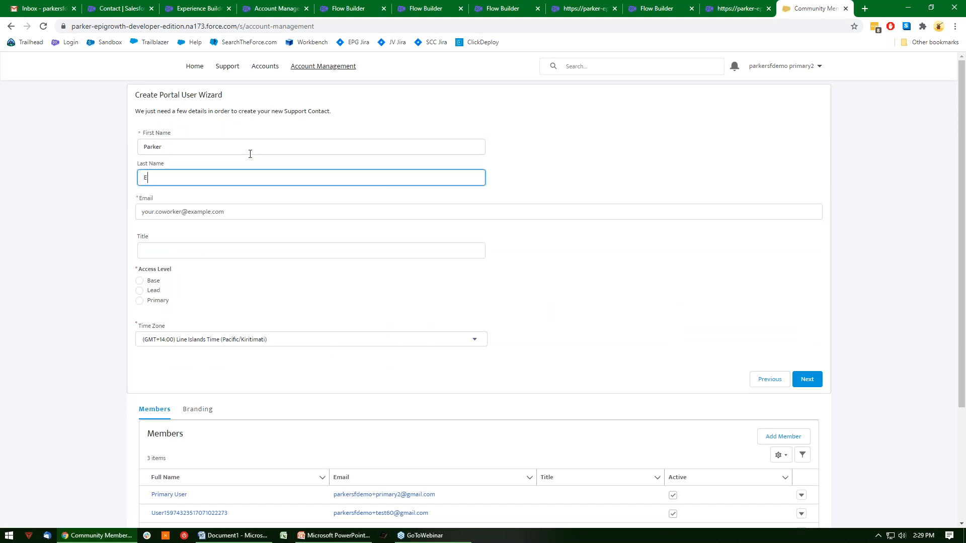
key(Tab)
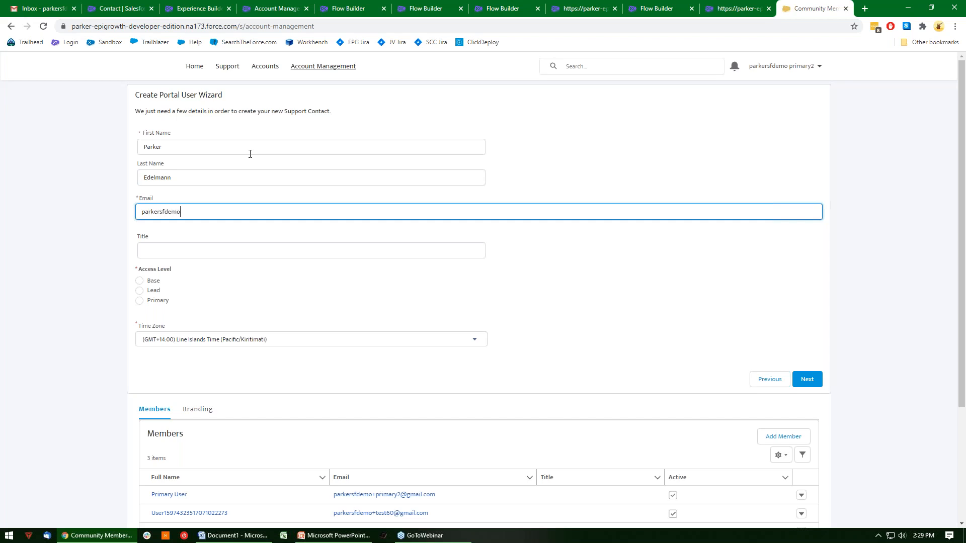
key(Tab)
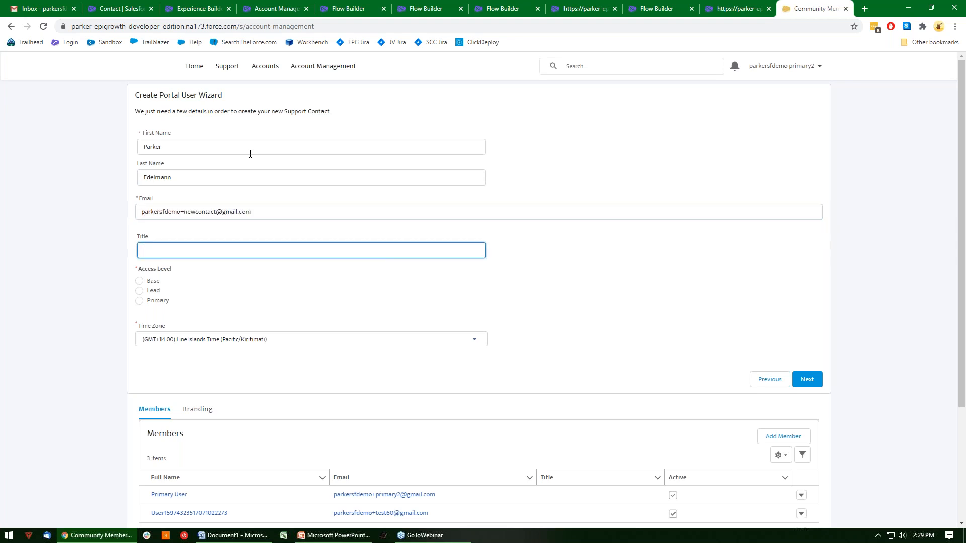
key(Tab)
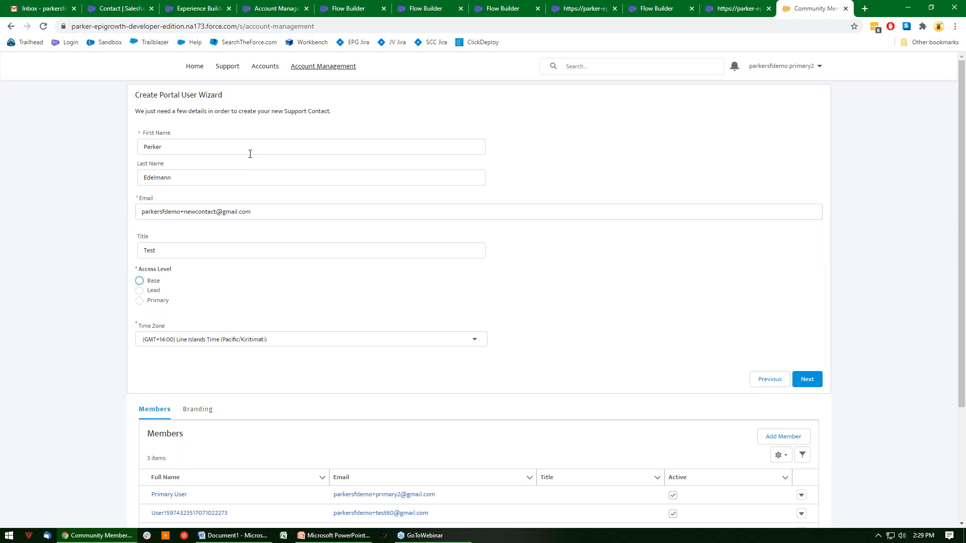
key(Tab)
key(Tab)
key(Tab)
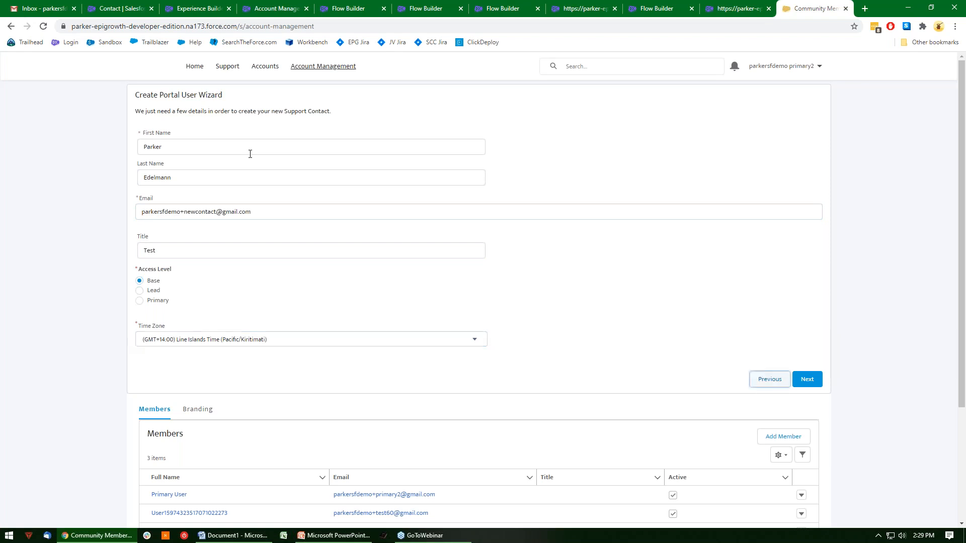
key(Return)
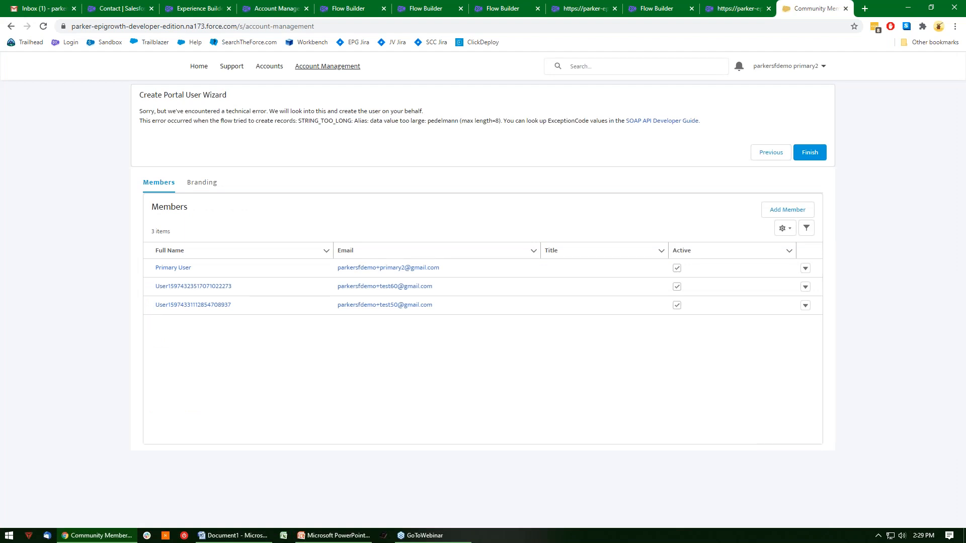
Go back to the new contact's details, change the last name to Test, and try to submit the form.
click(774, 154)
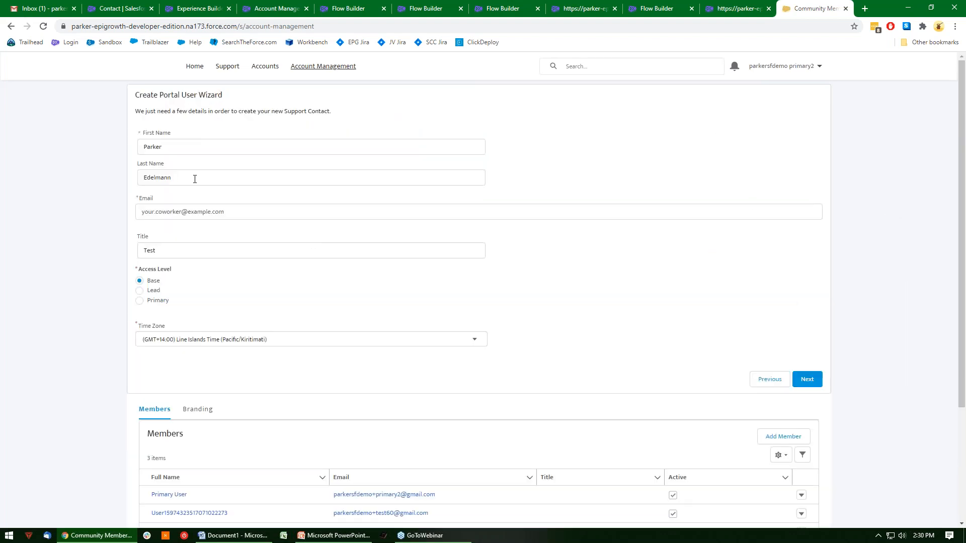
double_click(198, 178)
text(Test)
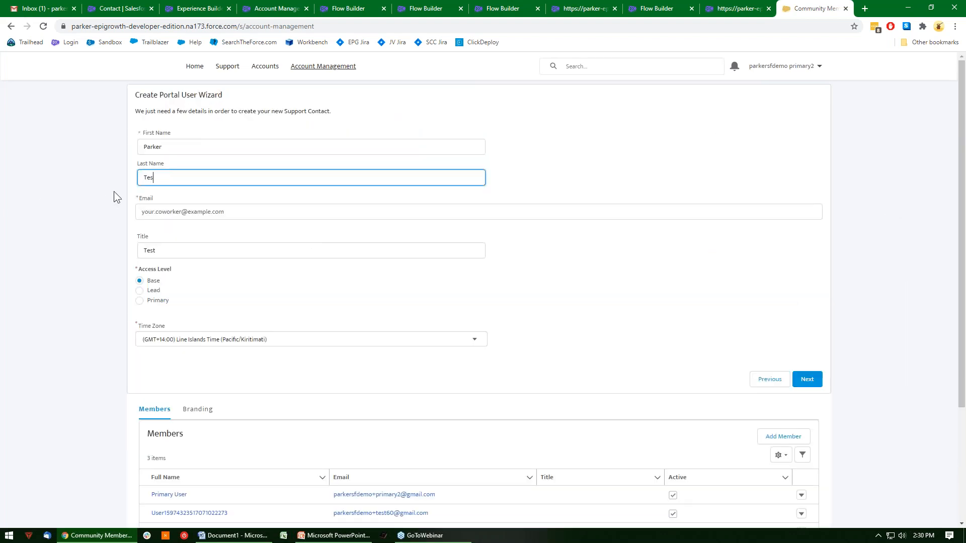
click(814, 382)
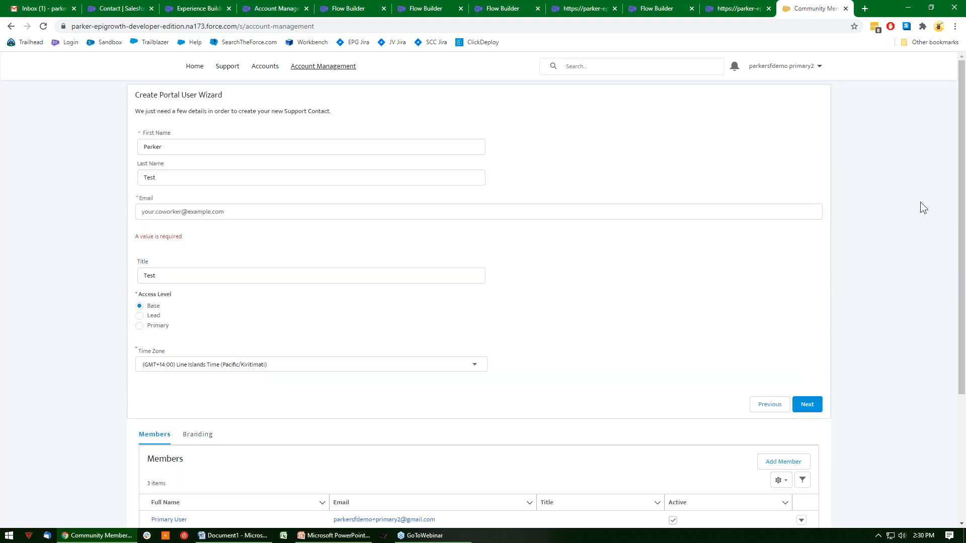
Fill in the new contact's e-mail again and submit the form to create the portal user.
click(185, 211)
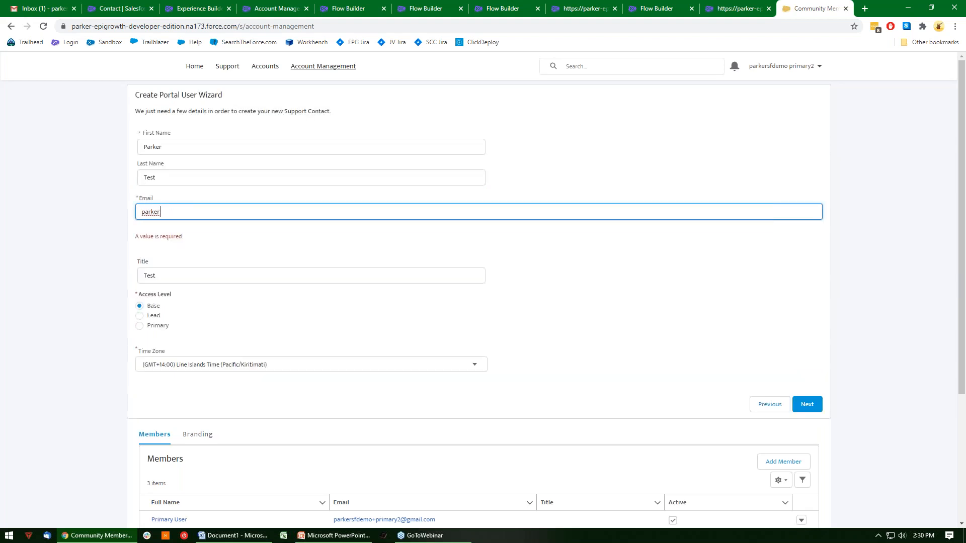
click(805, 407)
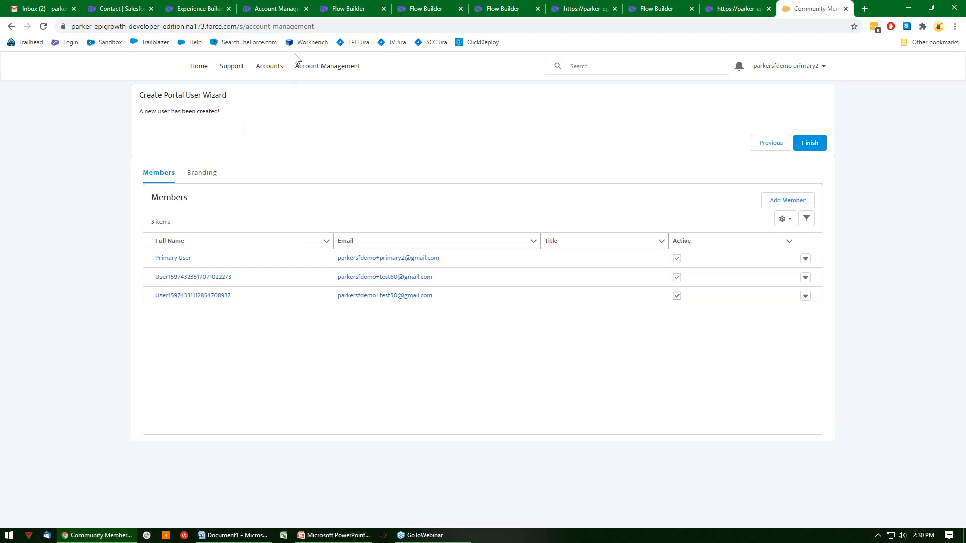
Revisit the wizard flow, switch to PowerPoint, and show the "Unofficial SF to the Rescue" slide on avoiding mixed DML.
click(346, 7)
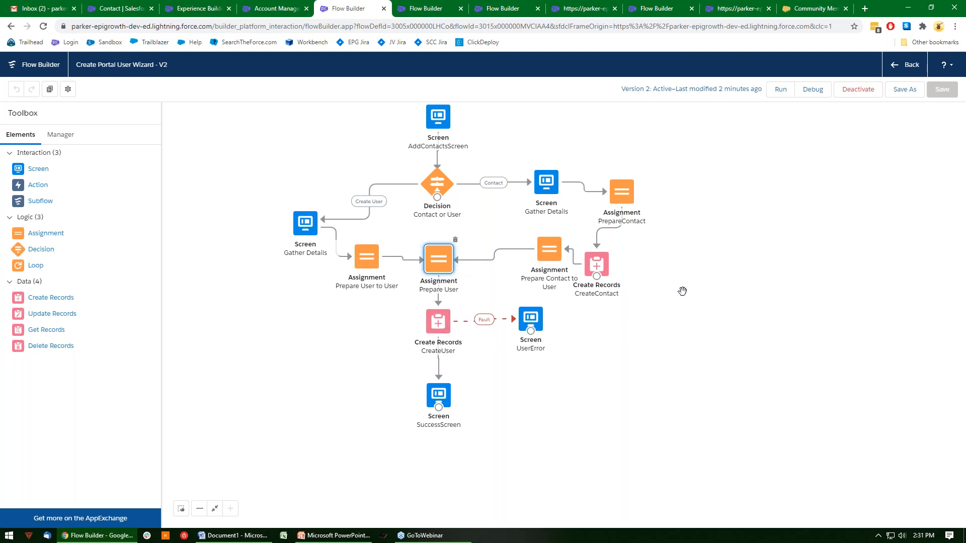
click(339, 535)
scroll(466, 315, down, 3)
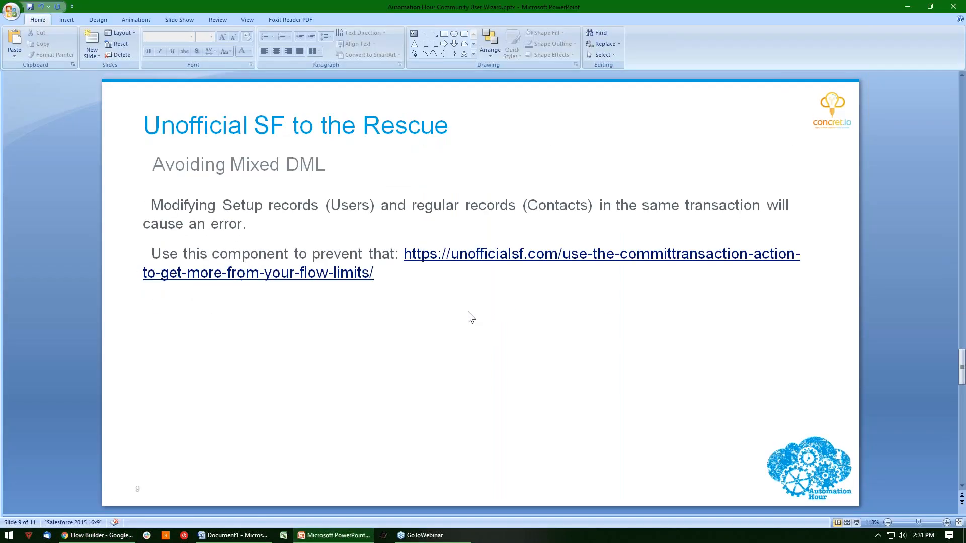
click(467, 256)
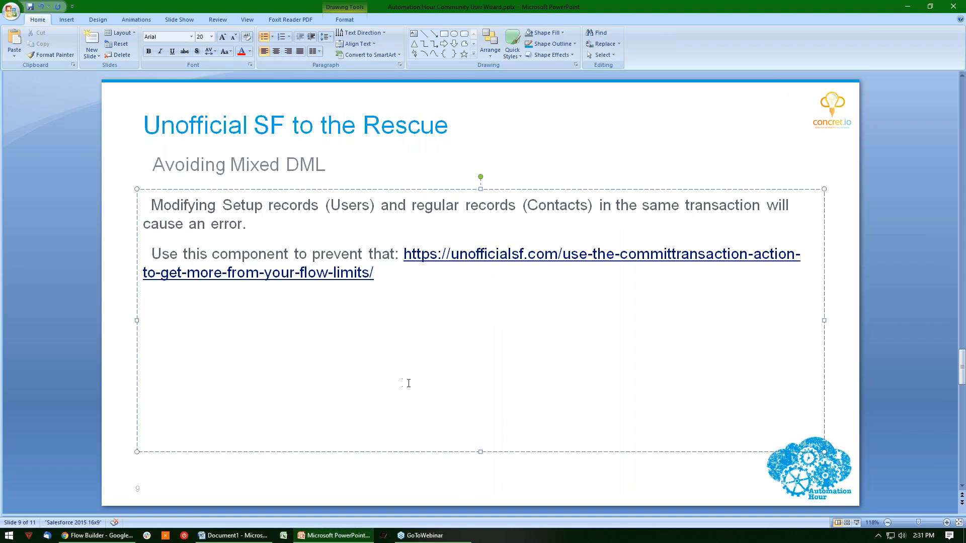
Look at the flow in the browser once more, return to PowerPoint, and show the Q & A slide.
click(98, 535)
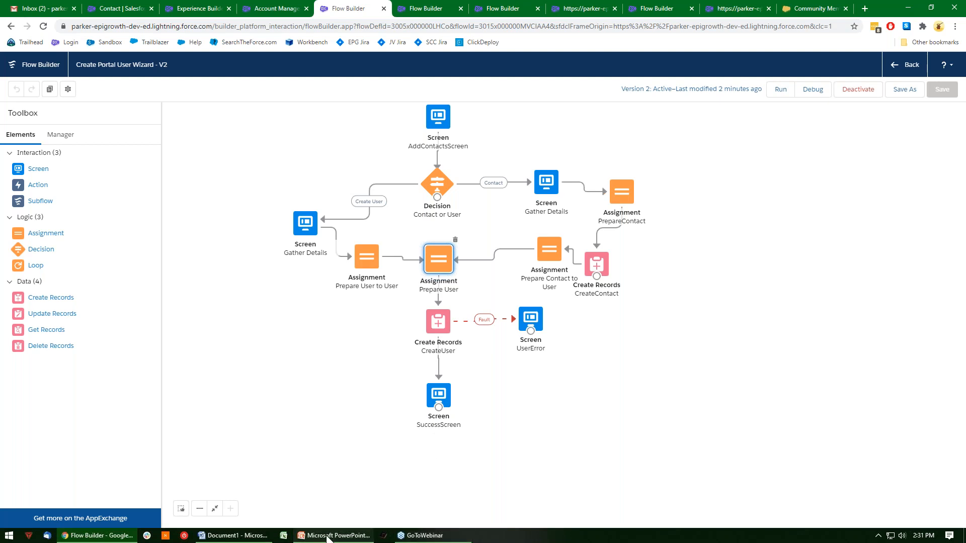
click(302, 534)
scroll(499, 274, down, 2)
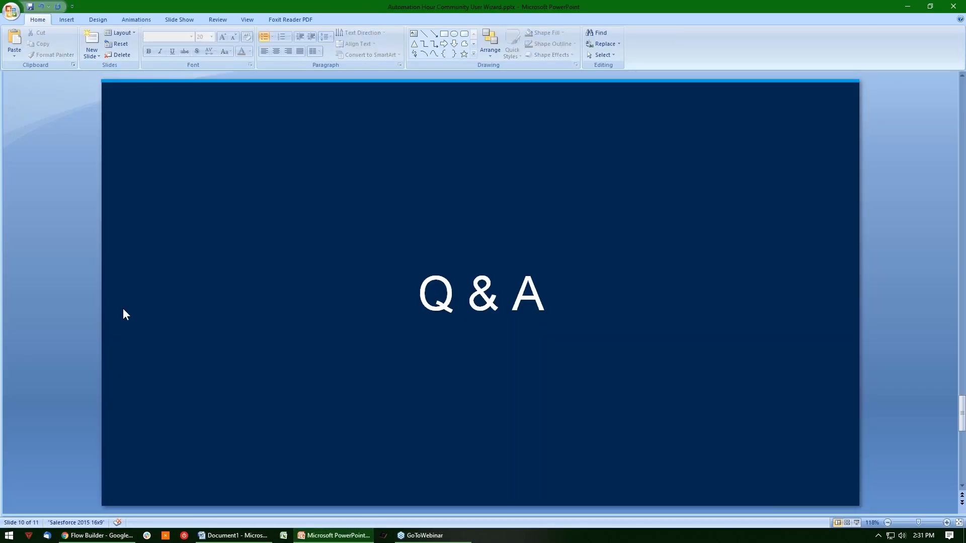
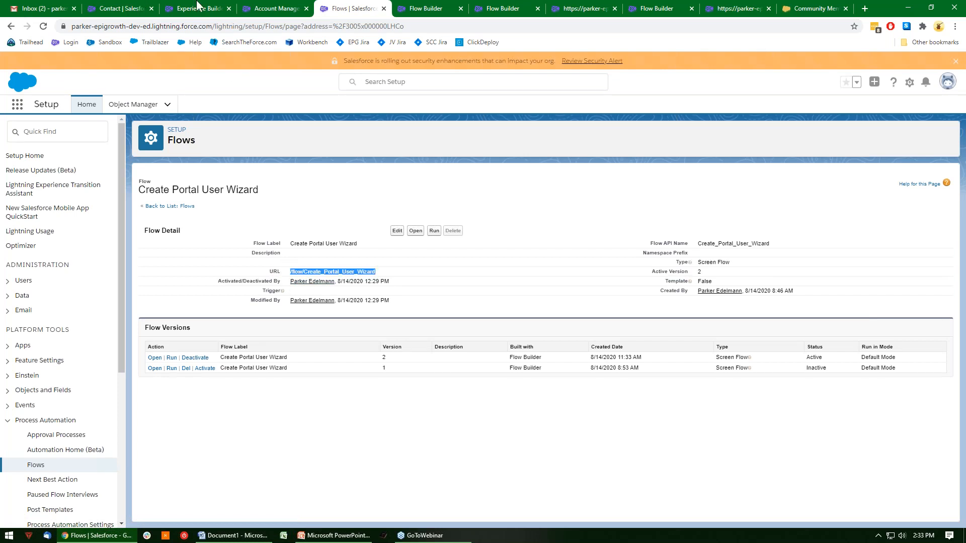
On the Contact object's new button form, choose Detail Page Button and enter the URL /flow/Create_Portal_User_Wizard?AccountId=.
click(281, 8)
click(183, 6)
click(126, 6)
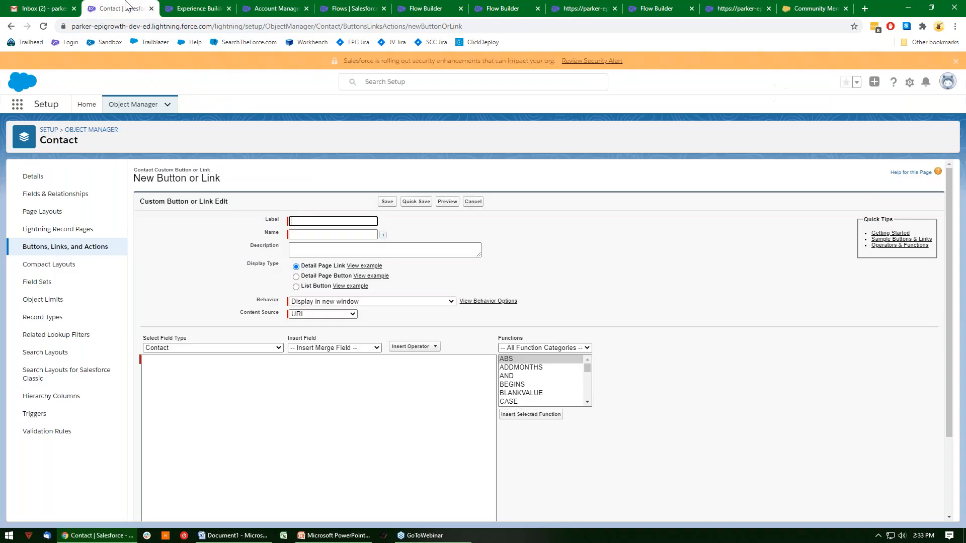
click(261, 409)
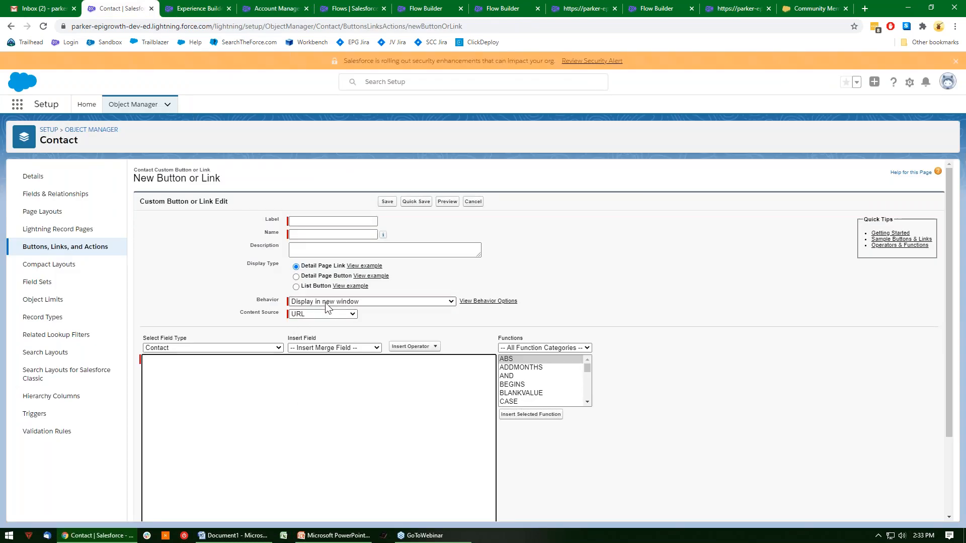
click(317, 276)
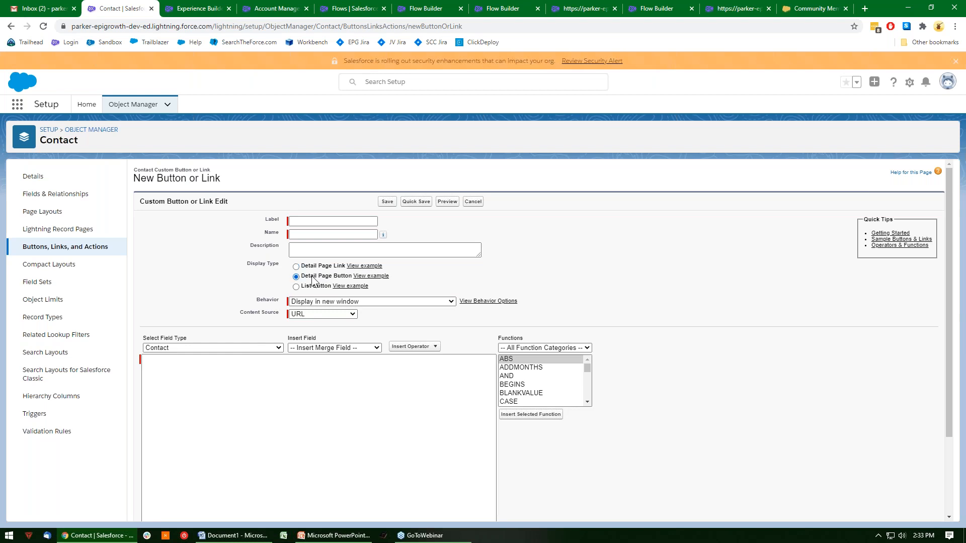
click(210, 399)
text(/flow/Create_Portal_User_Wizard)
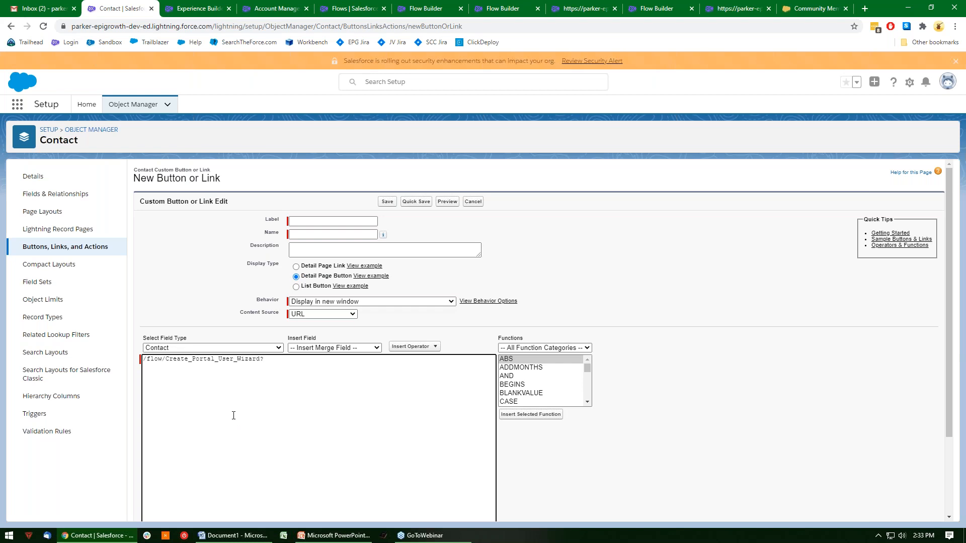
text(?AccountId=)
Append the Contact Owner ID merge field to the button's URL as the AccountId value.
click(321, 348)
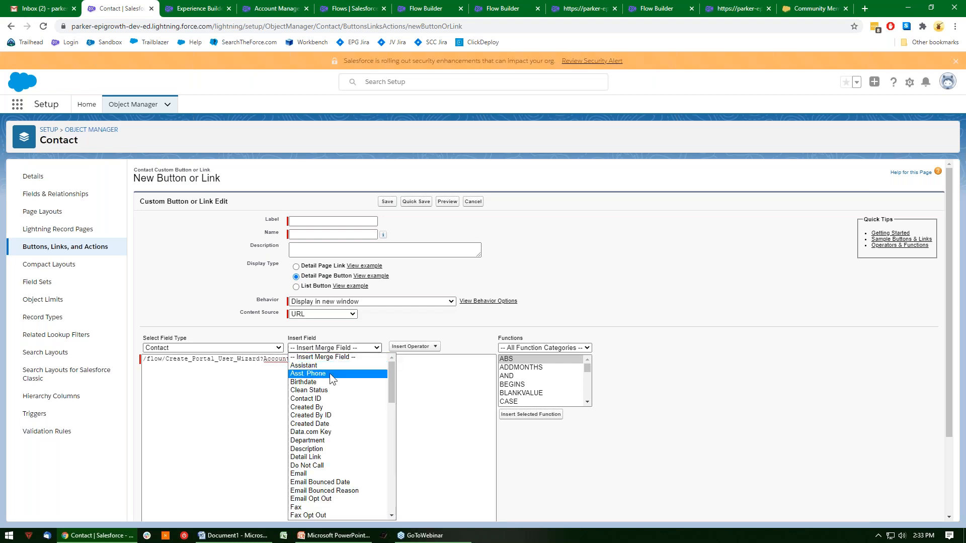
scroll(352, 407, down, 6)
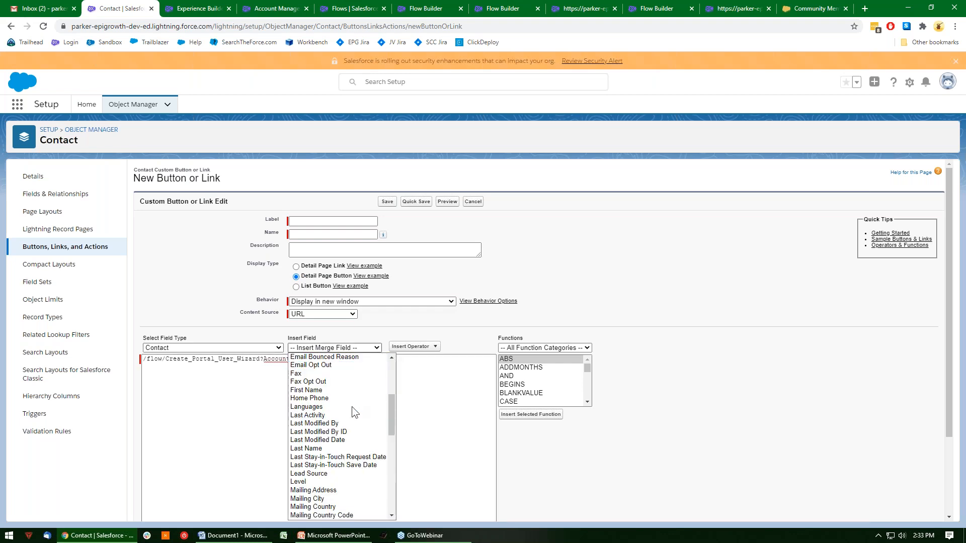
scroll(352, 404, up, 6)
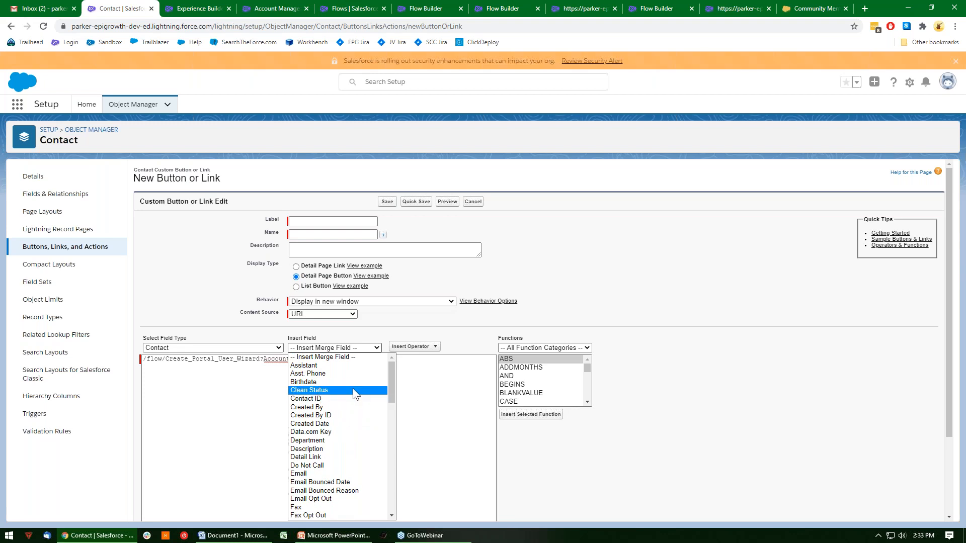
key(a)
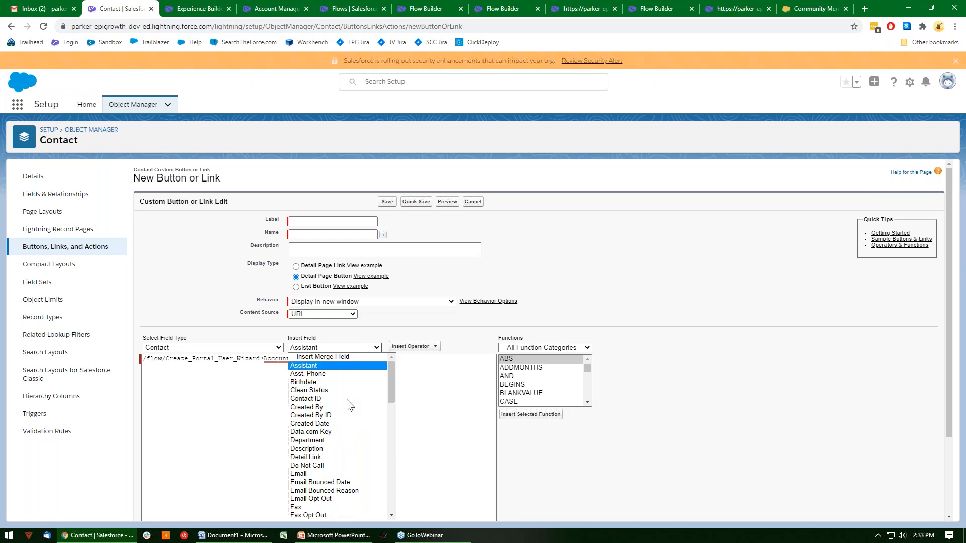
key(a)
key(a)
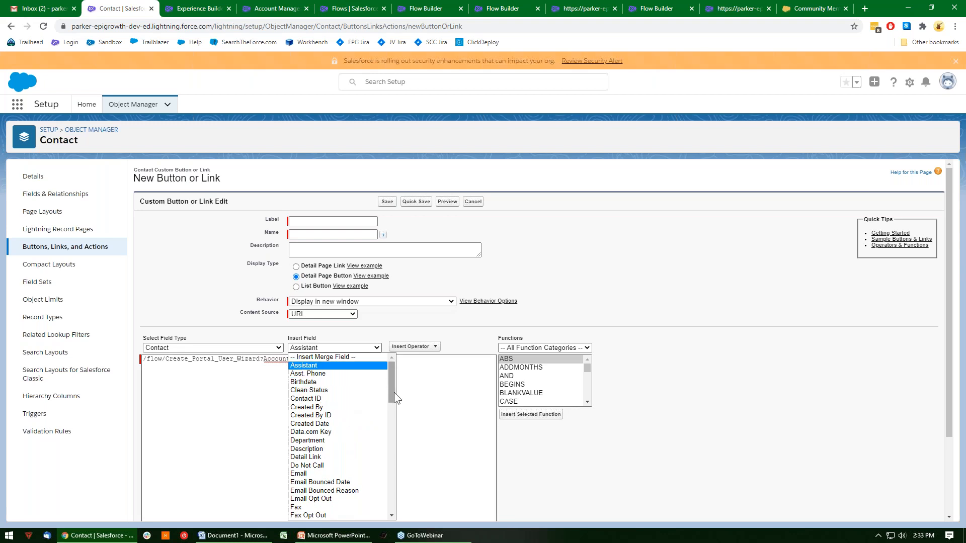
key(a)
scroll(355, 405, down, 15)
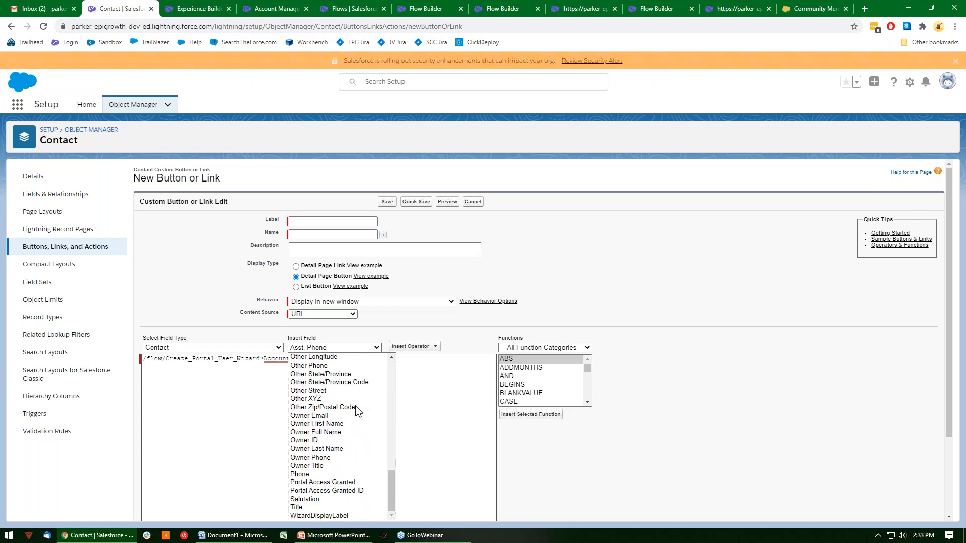
scroll(355, 422, up, 10)
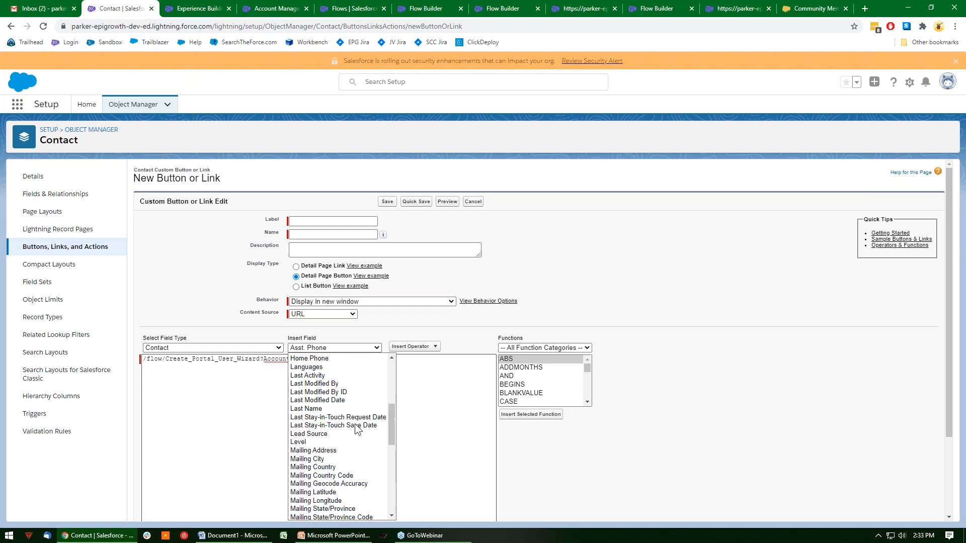
scroll(358, 415, down, 3)
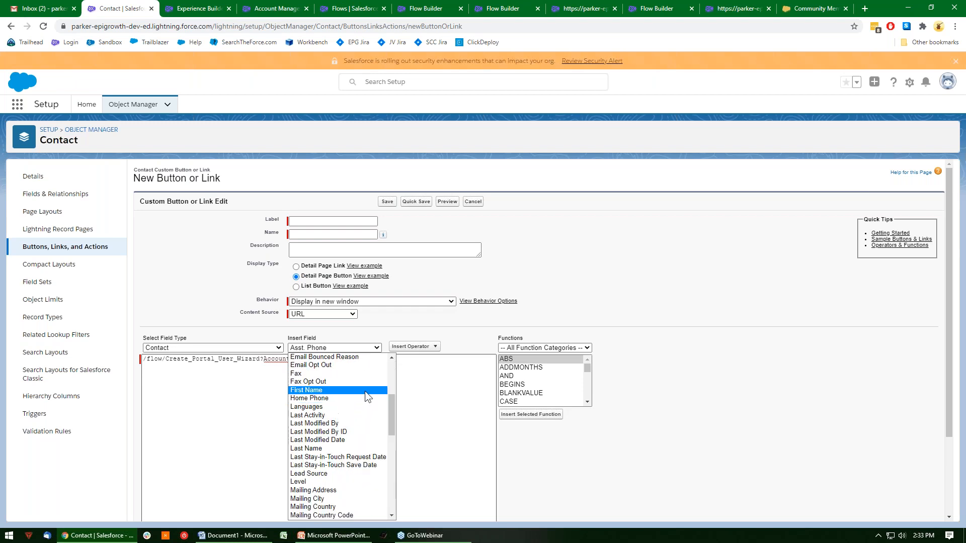
scroll(364, 391, down, 5)
scroll(346, 429, down, 5)
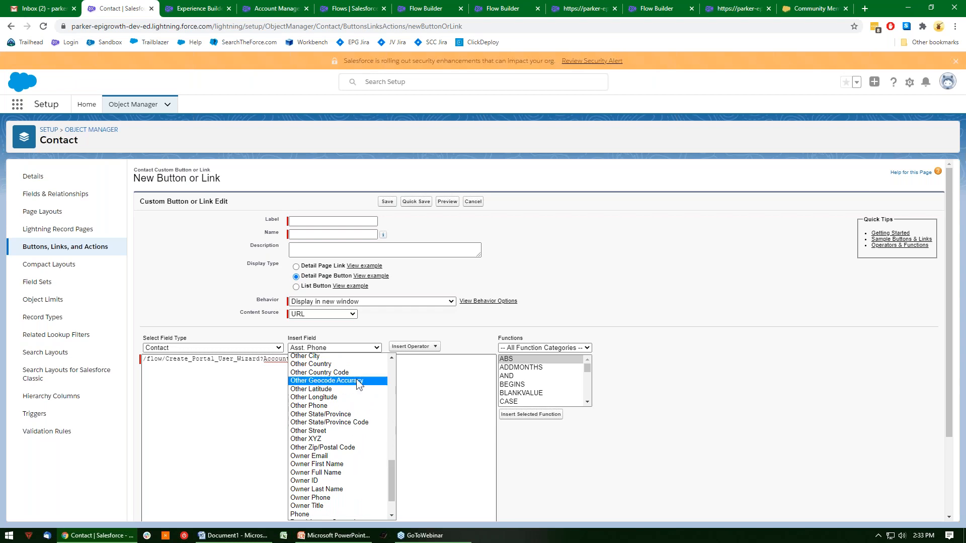
scroll(356, 379, down, 2)
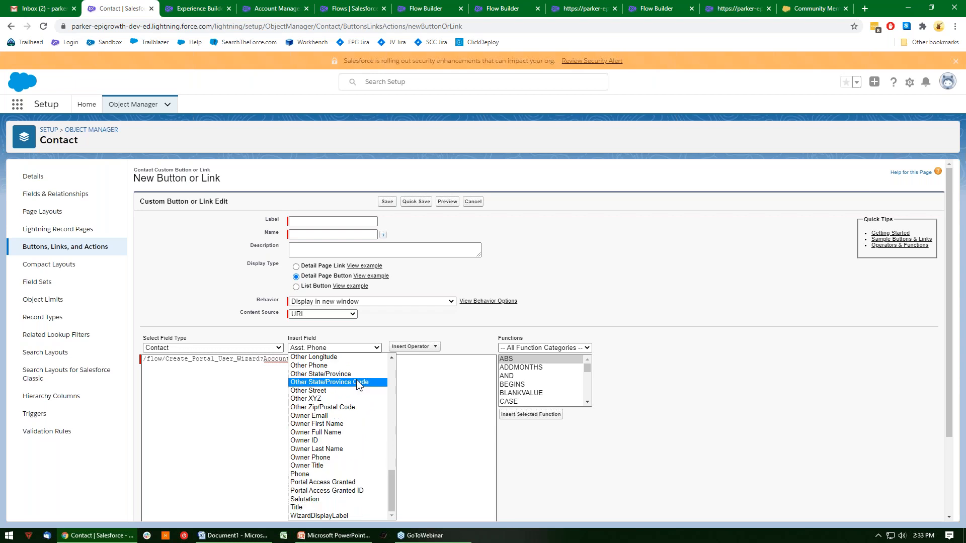
click(339, 440)
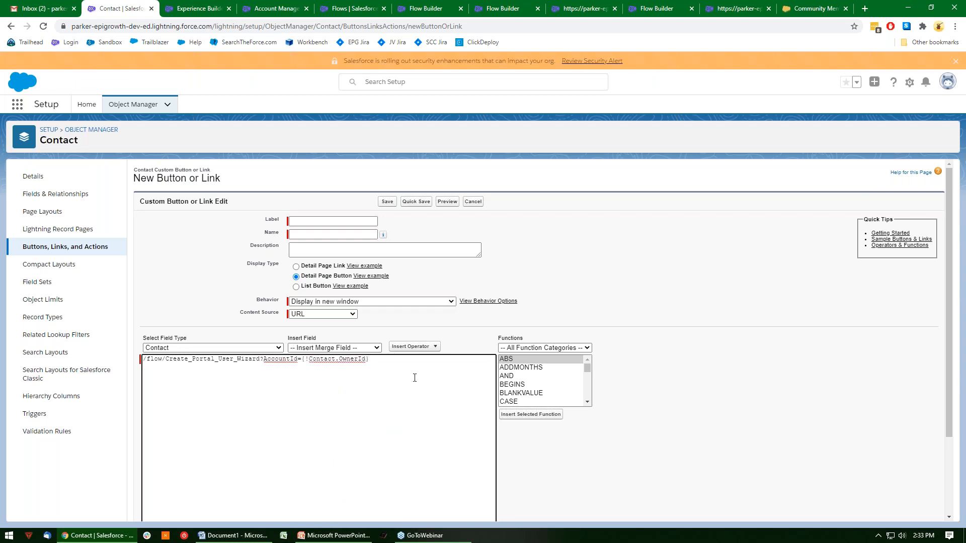
Check the syntax of the custom button's URL and go back over the form's label and formula.
scroll(414, 378, down, 2)
click(160, 463)
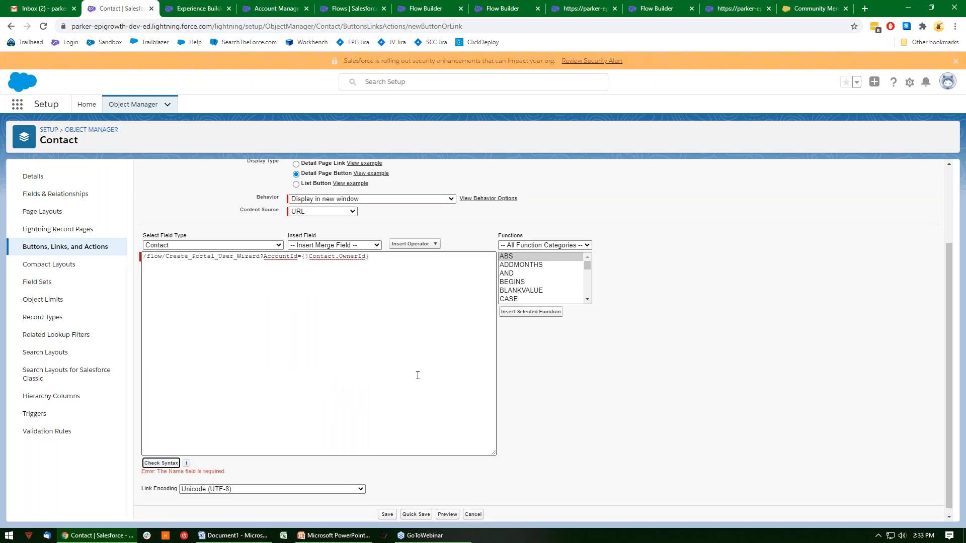
scroll(418, 375, up, 2)
click(336, 223)
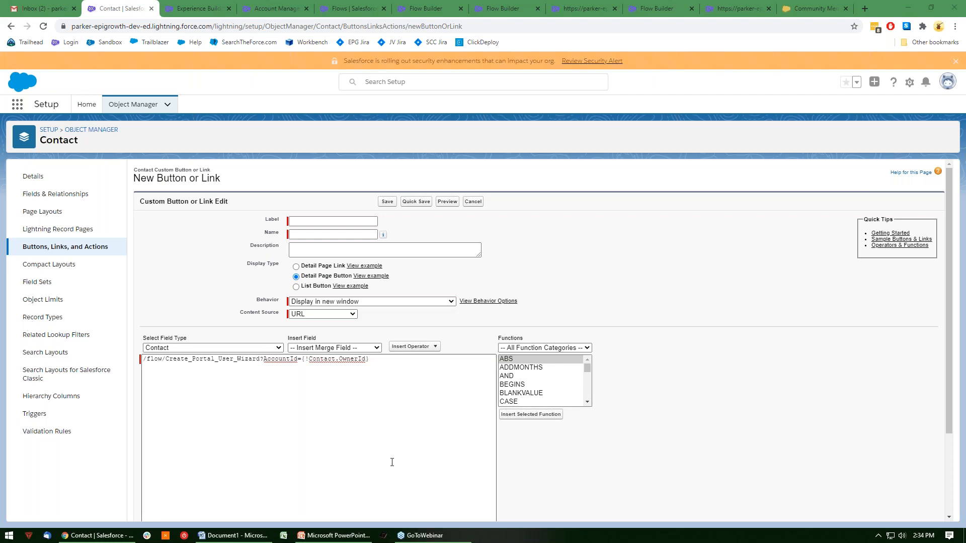
drag(420, 374, 113, 375)
click(174, 307)
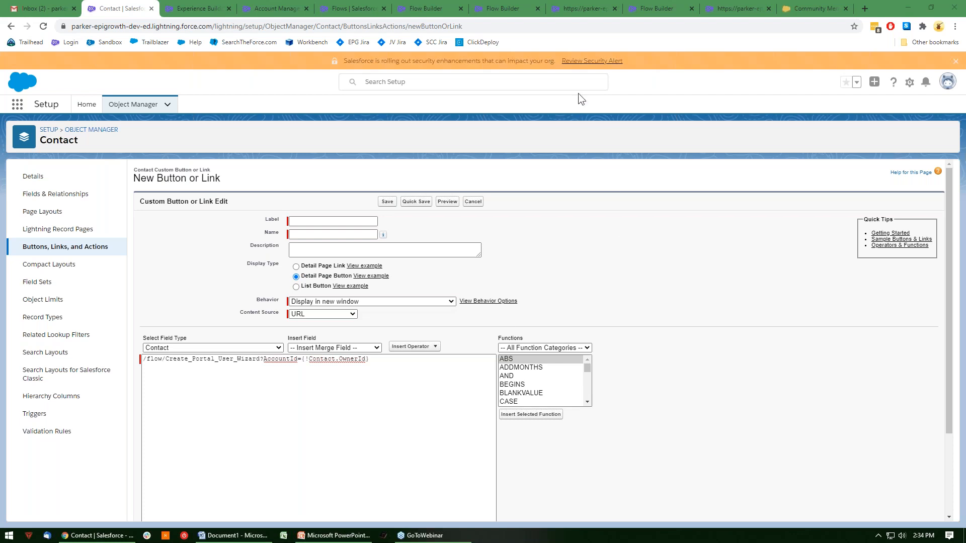
In the Create Portal User Wizard V1 flow, delete the connectors from CreateUser to the UserError and SuccessScreen screens.
click(678, 7)
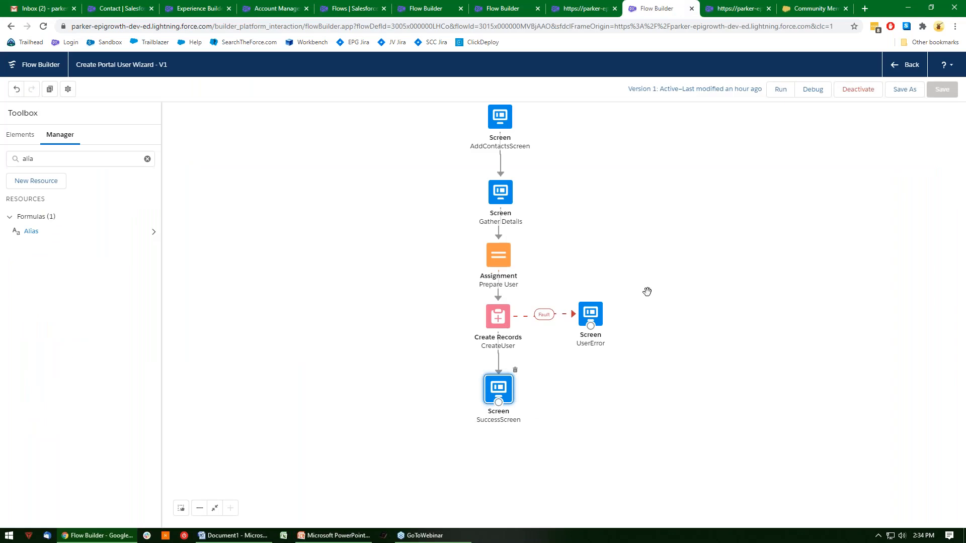
click(545, 315)
key(Delete)
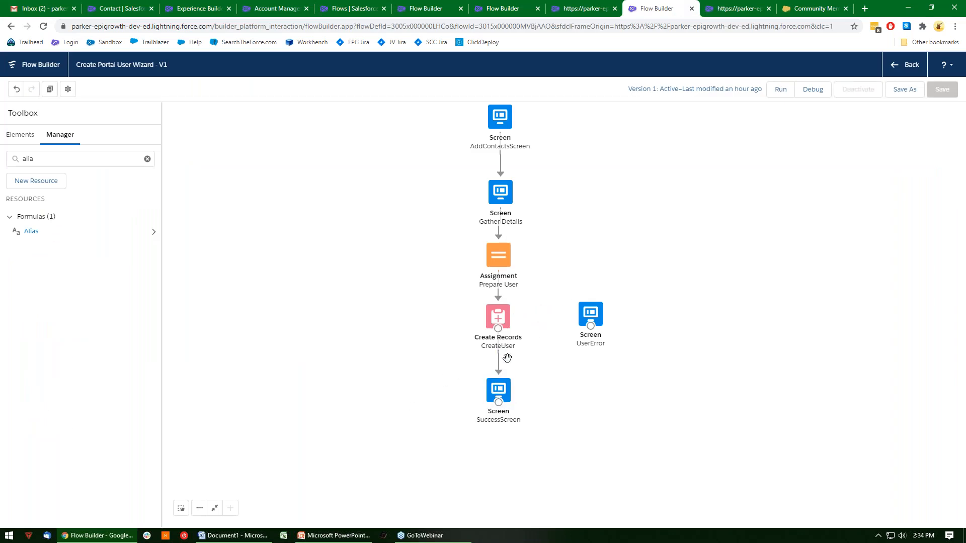
click(499, 374)
key(Delete)
Connect CreateUser to UserError with a regular connector and to SuccessScreen with a fault connector, and delete both again.
drag(497, 328, 599, 316)
drag(498, 328, 500, 411)
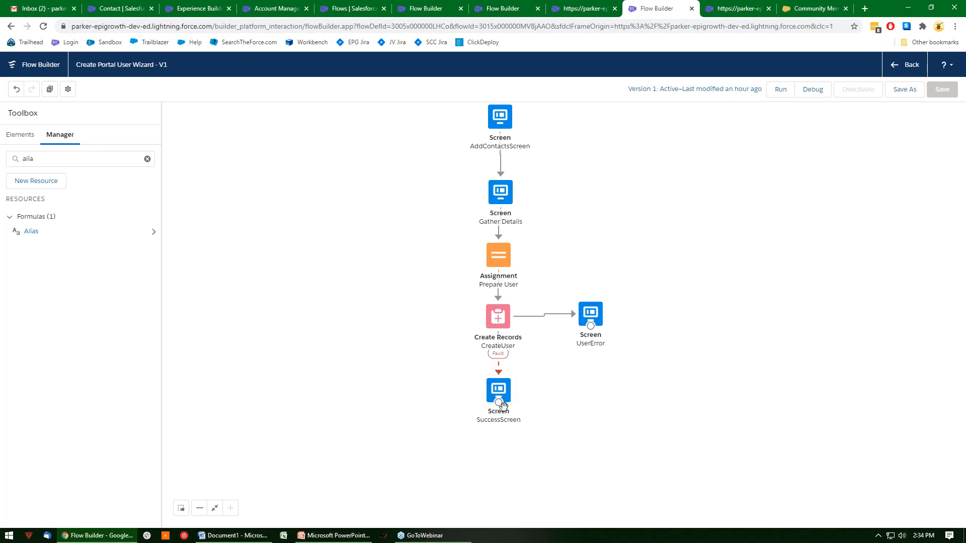
click(503, 373)
key(Delete)
click(525, 317)
key(Delete)
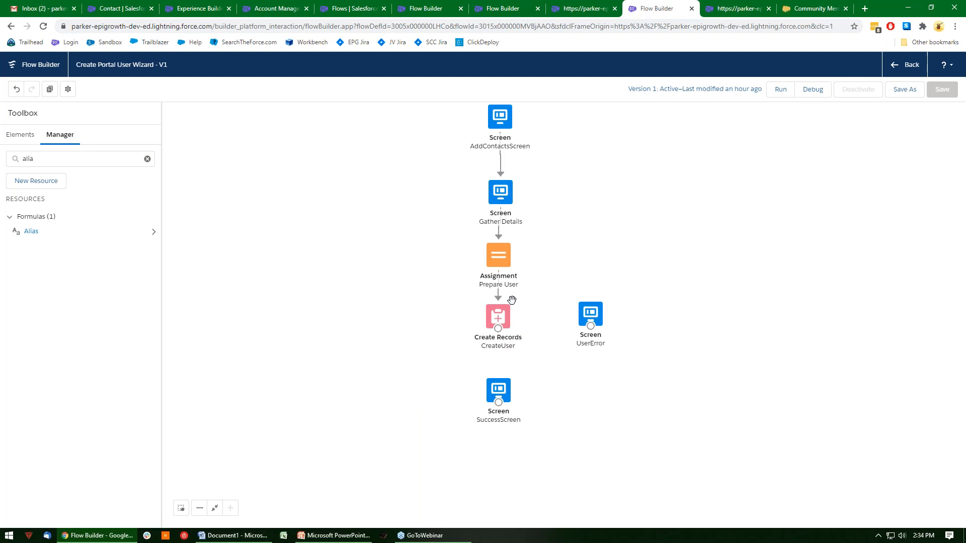
Show the available flow elements and open the GetEligibleContacts Get Records element to examine its contact filter conditions.
click(21, 136)
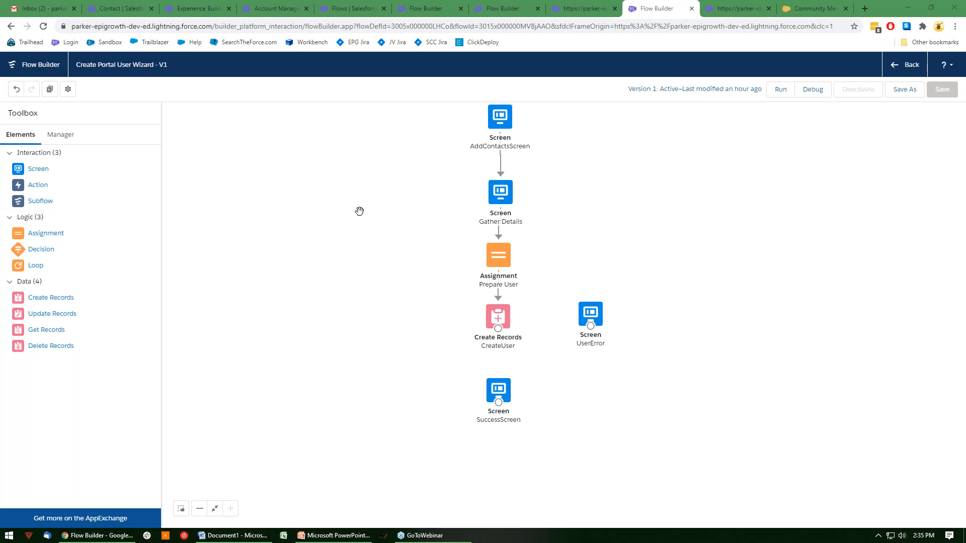
scroll(426, 217, up, 10)
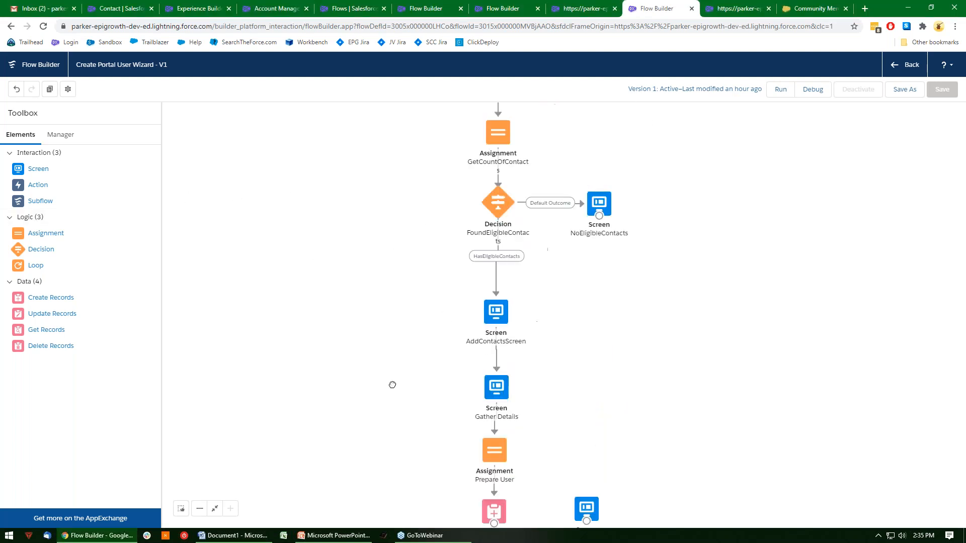
drag(339, 205, 360, 194)
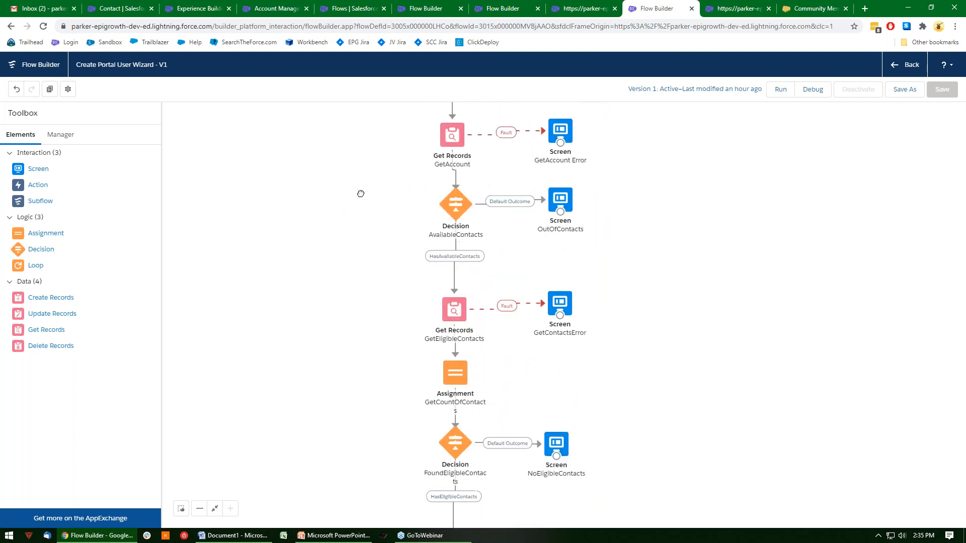
double_click(453, 311)
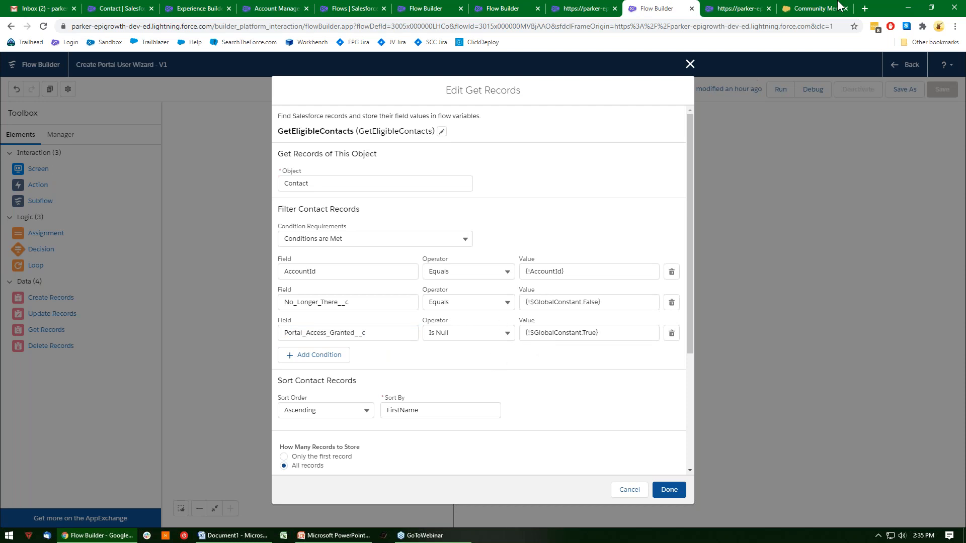
Return to the community's Account Management page and deactivate the second member in the Members list.
click(155, 4)
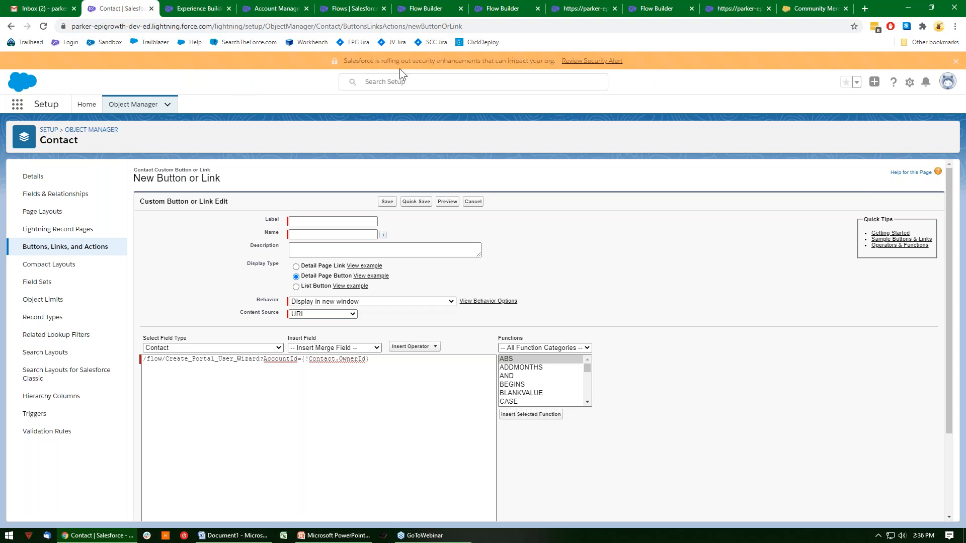
click(829, 8)
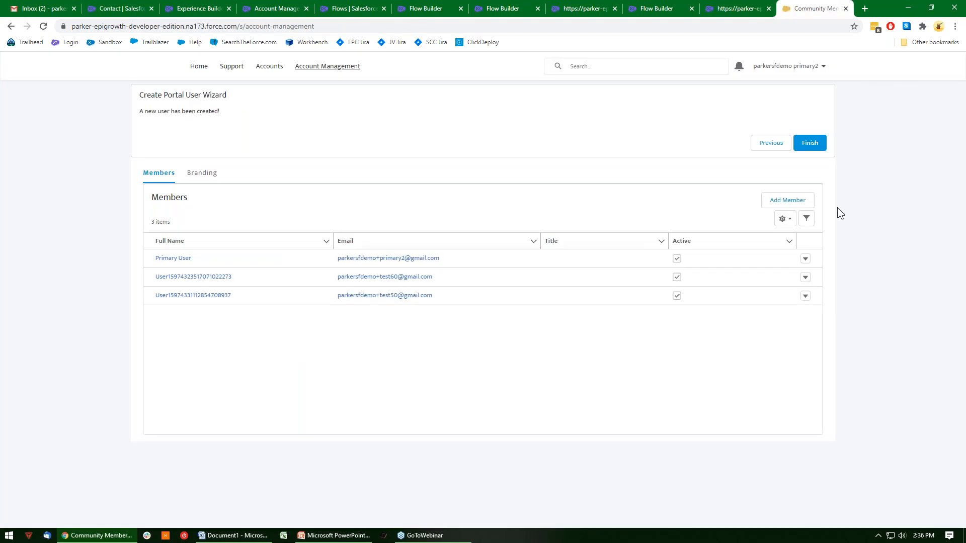
click(810, 273)
click(806, 278)
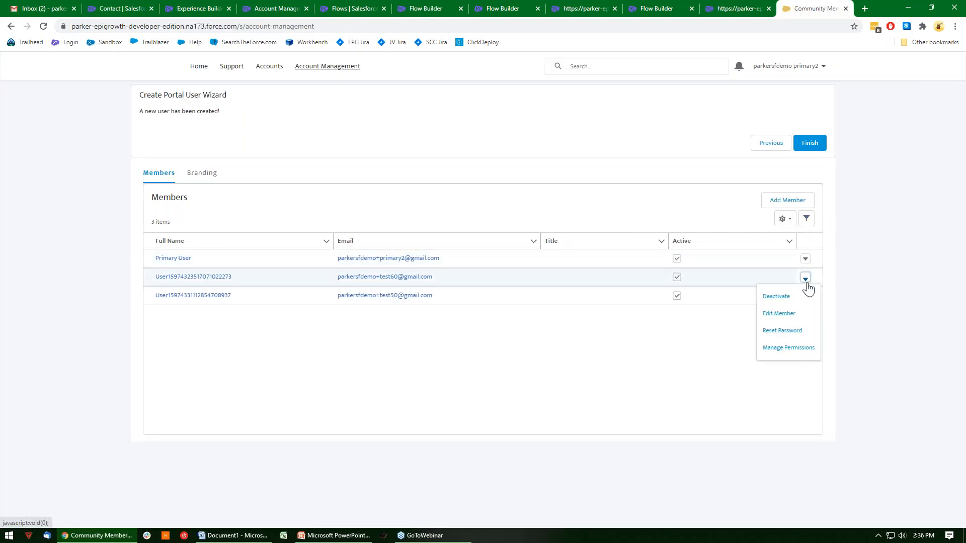
click(788, 296)
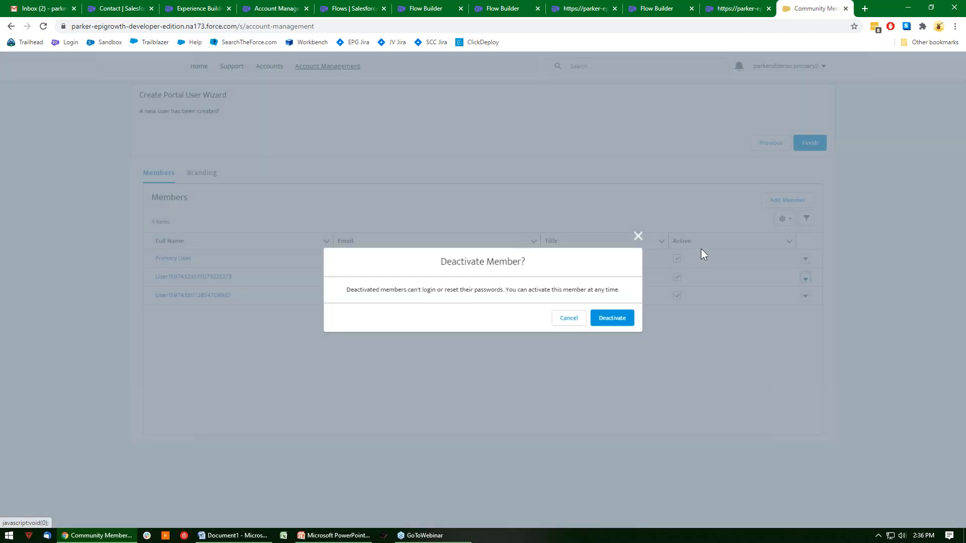
click(629, 318)
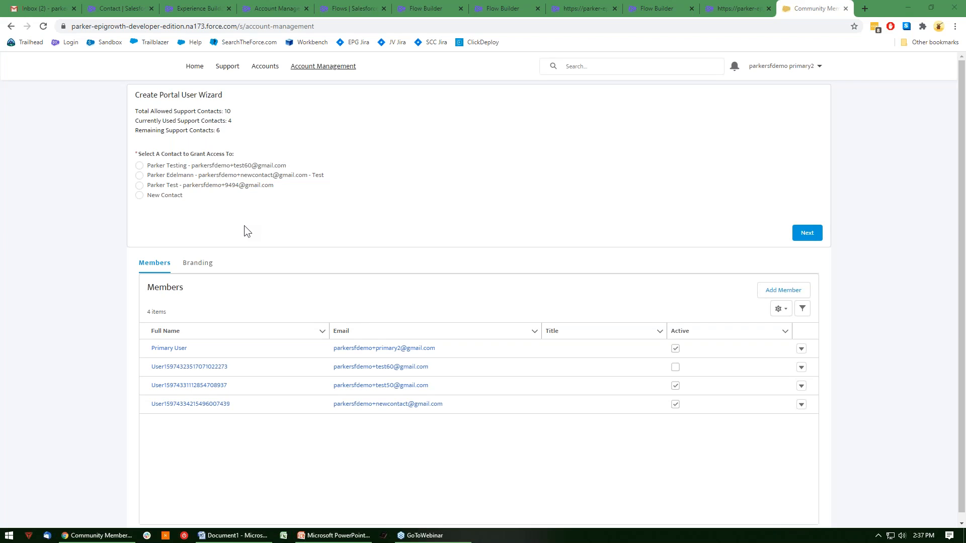
Return to the list of all flows in Setup and open the PopulateProfileId flow for review.
click(424, 8)
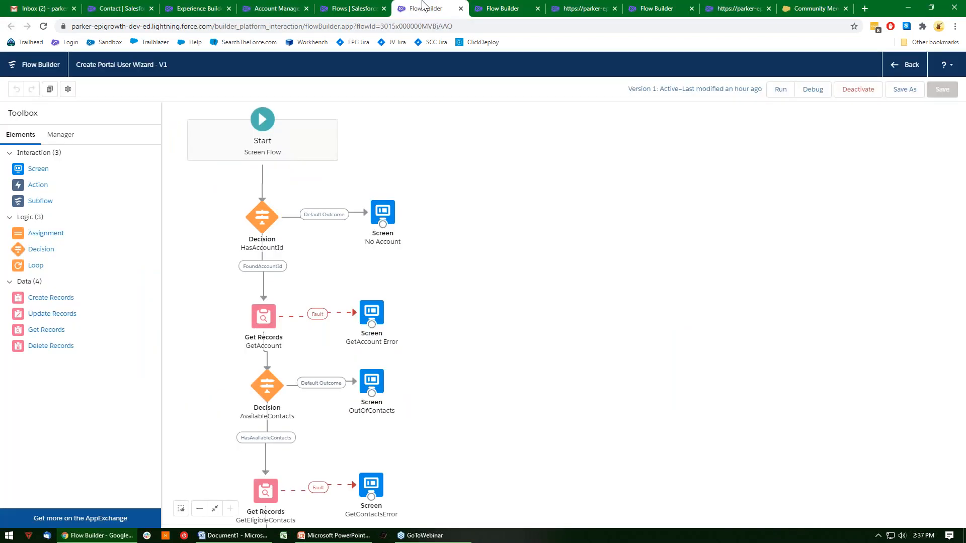
click(336, 8)
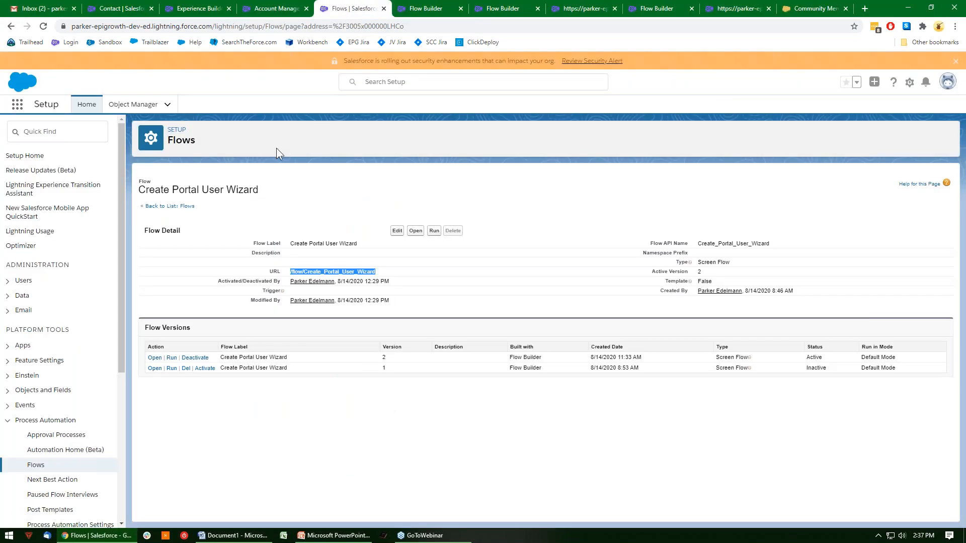
click(165, 209)
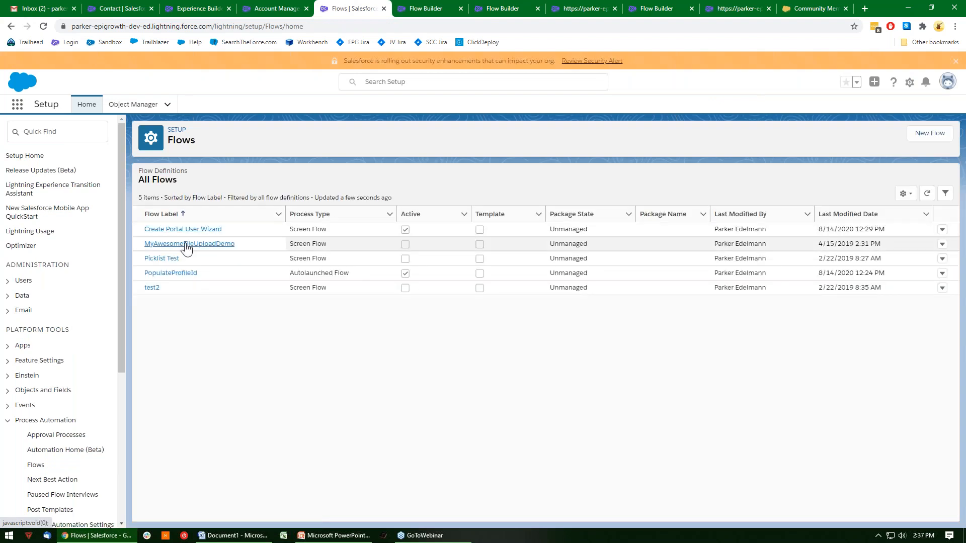
click(183, 274)
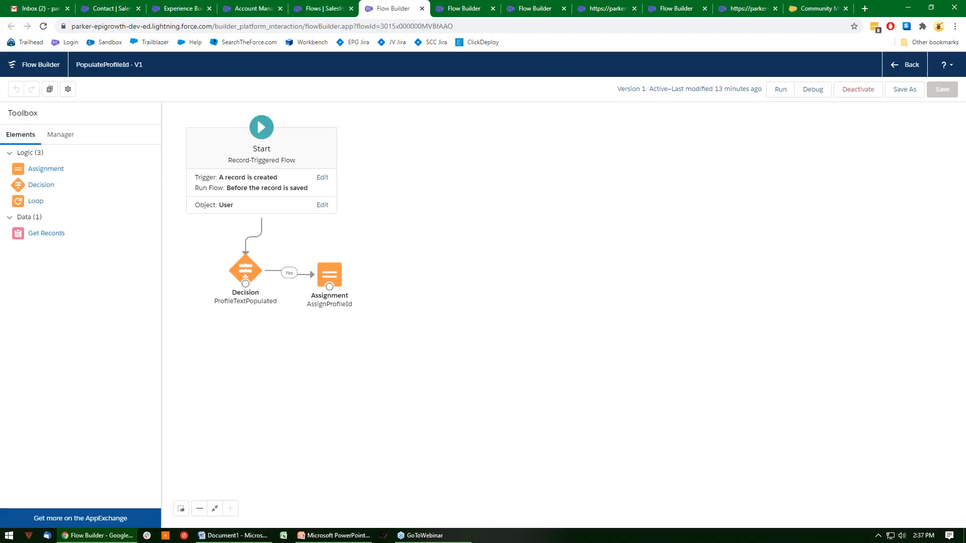
Open the AssignProfileId assignment in the PopulateProfileId flow and examine its variable and assigned value.
double_click(330, 274)
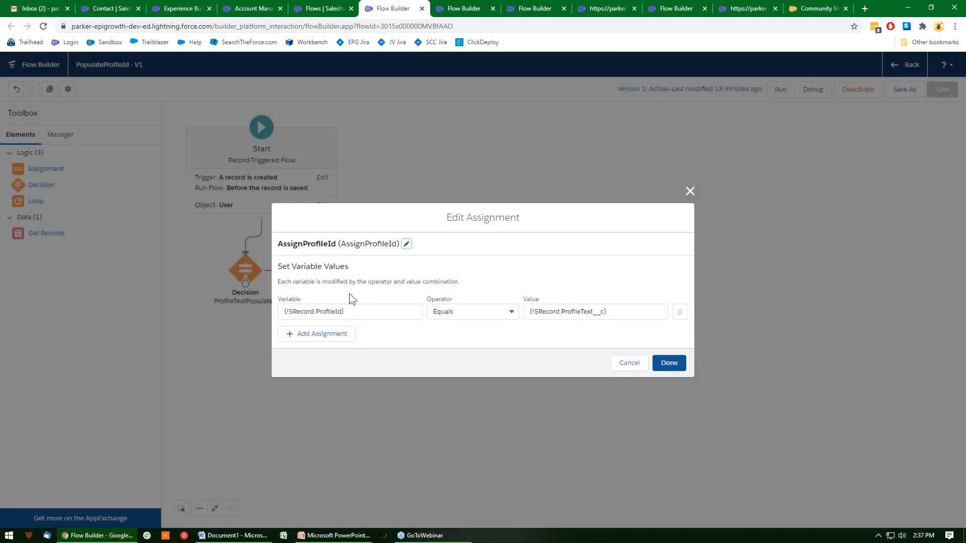
click(384, 312)
click(629, 310)
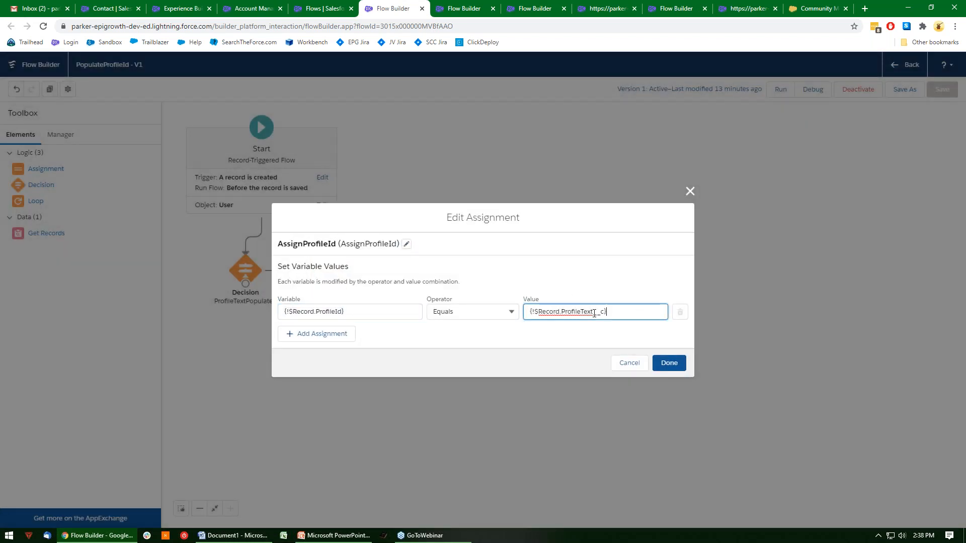
click(518, 332)
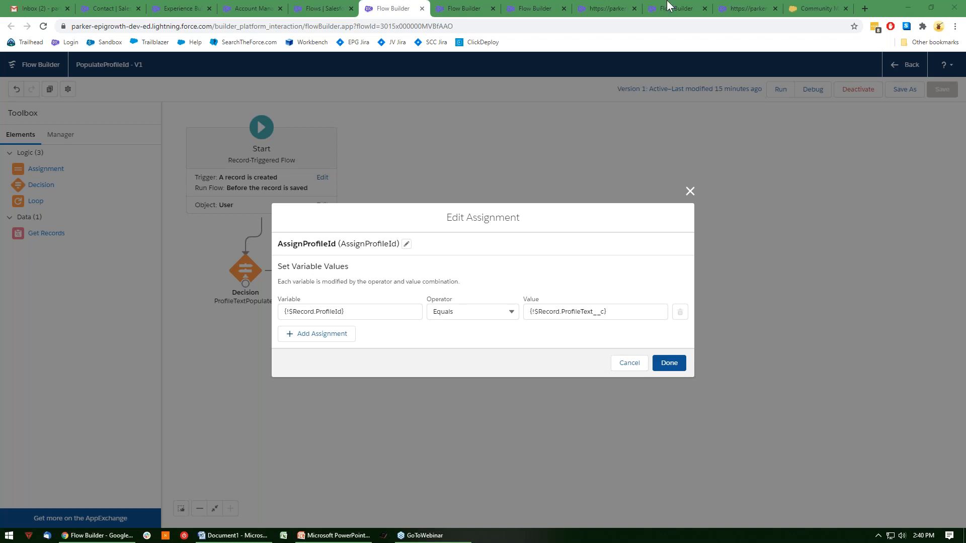
In the Create Portal User Wizard flow, close the GetEligibleContacts element and add a Lookup component to the GetContactsError screen.
click(679, 8)
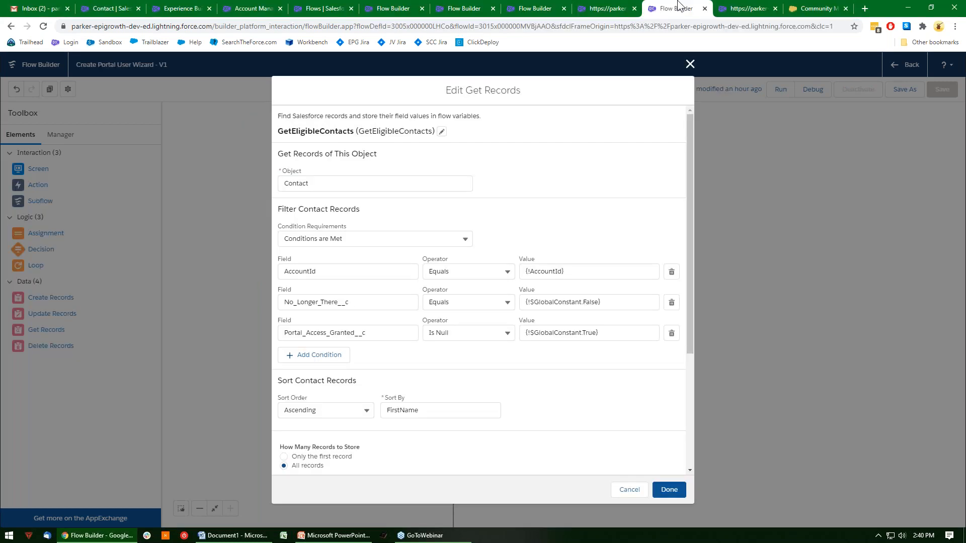
click(689, 63)
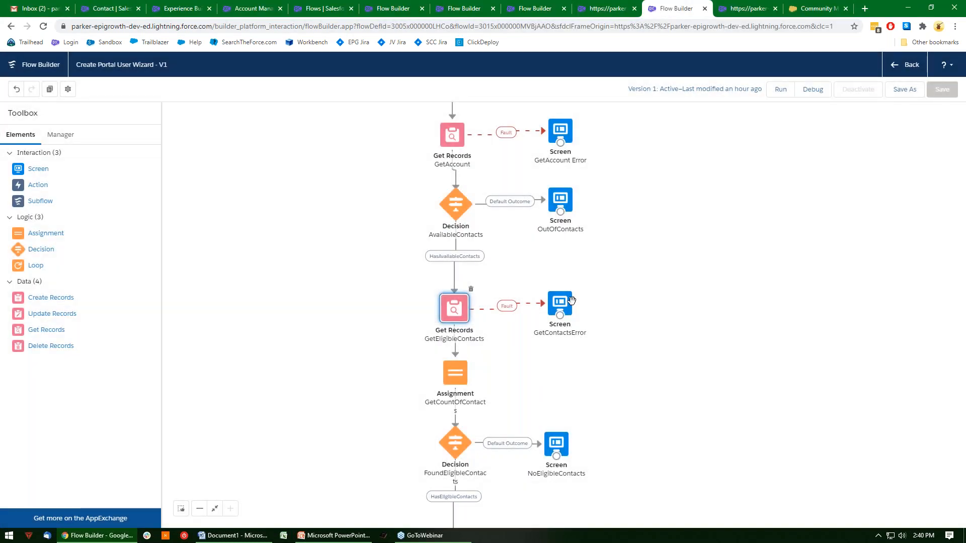
double_click(561, 304)
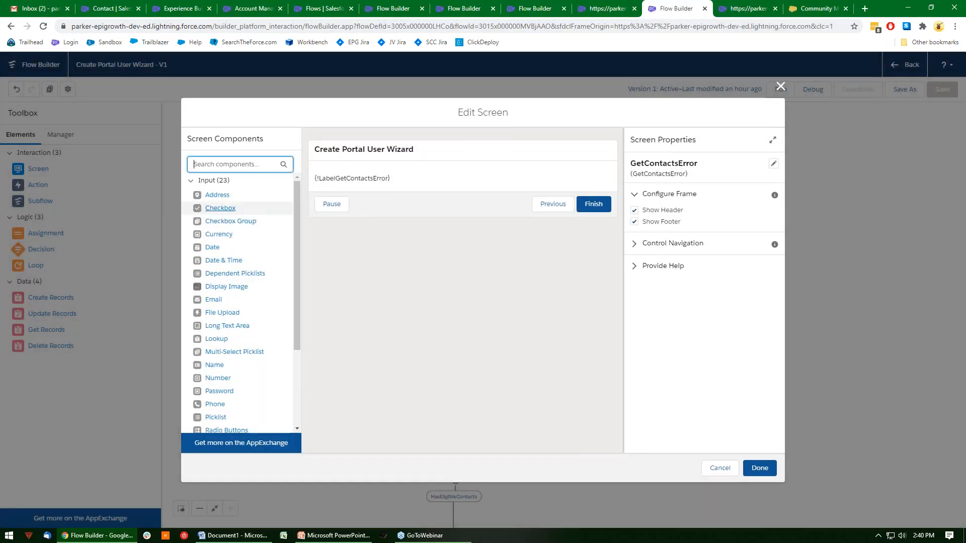
drag(294, 224, 294, 247)
drag(217, 304, 373, 192)
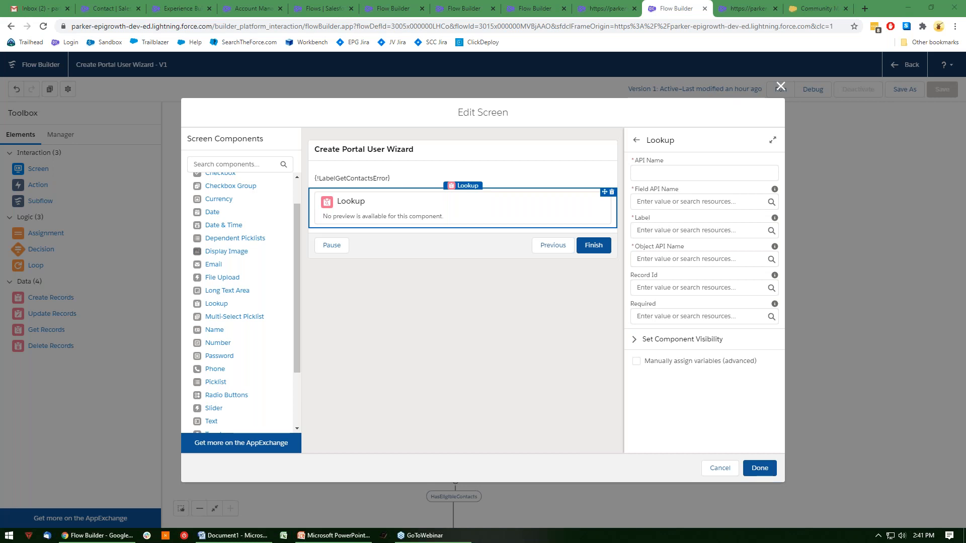
Open the Trailhead bookmark in a new browser tab and switch to that site.
right_click(34, 45)
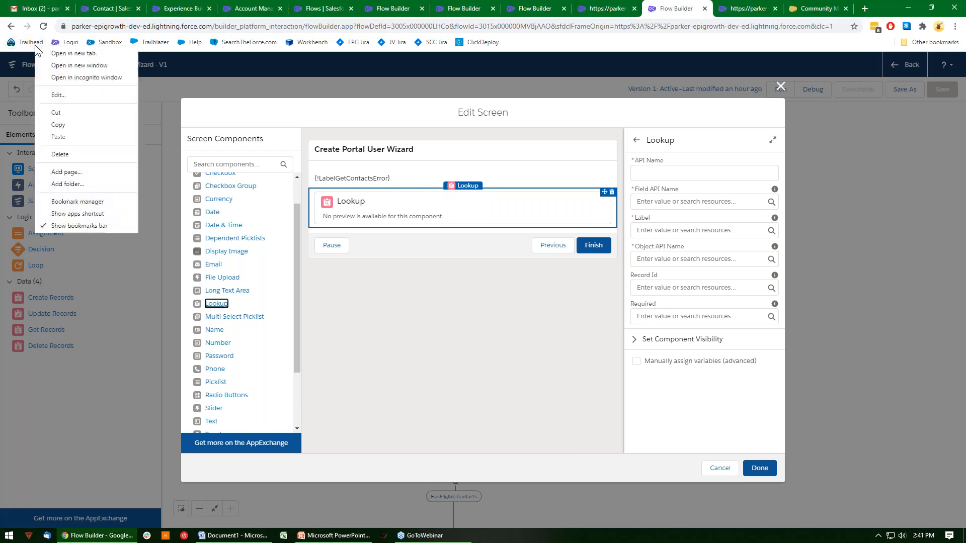
click(75, 50)
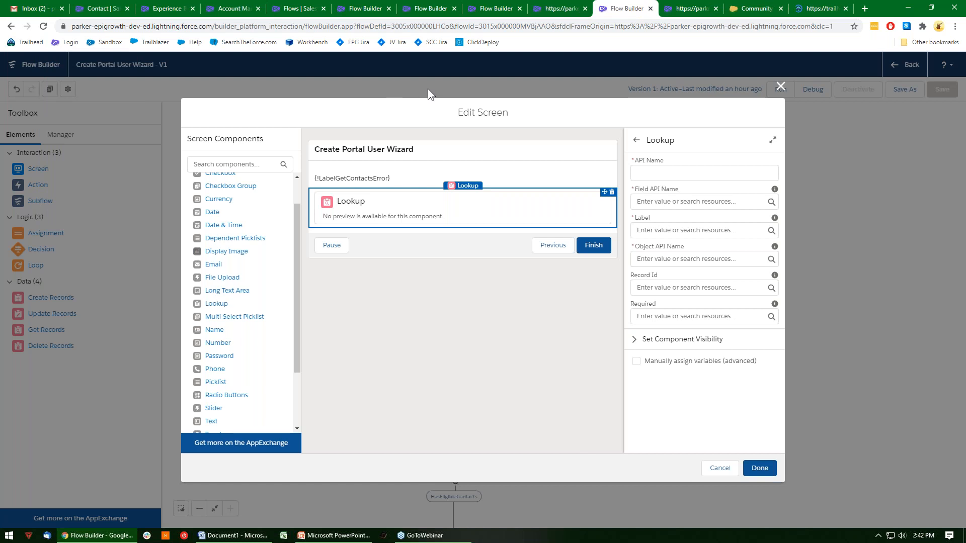
key(ctrl+Tab)
key(ctrl+Tab)
key(ctrl+Tab)
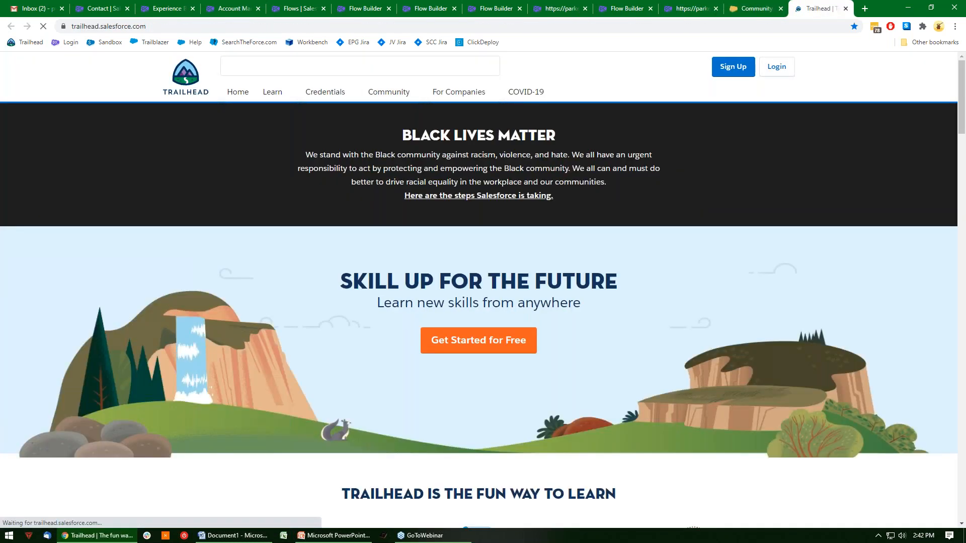
click(290, 66)
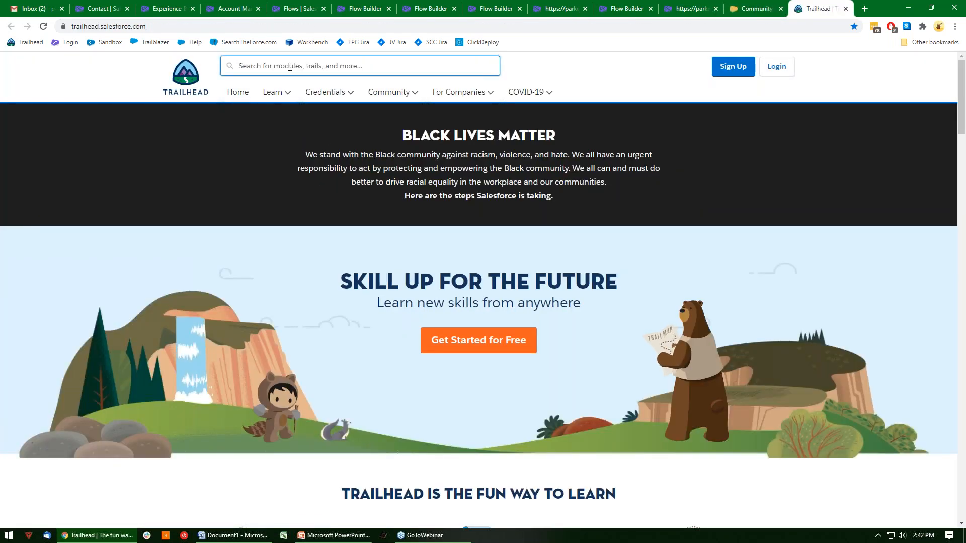
text(project)
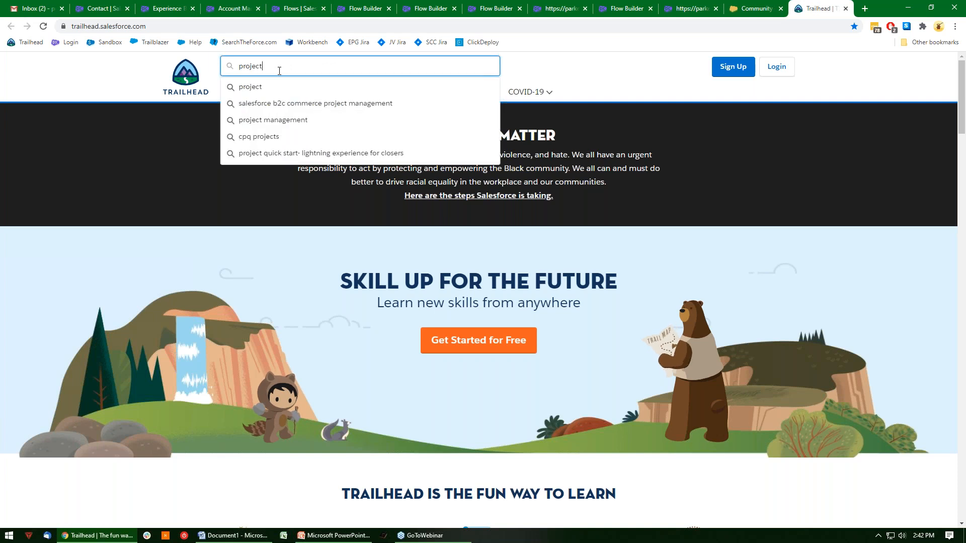
drag(279, 71, 209, 81)
key(BackSpace)
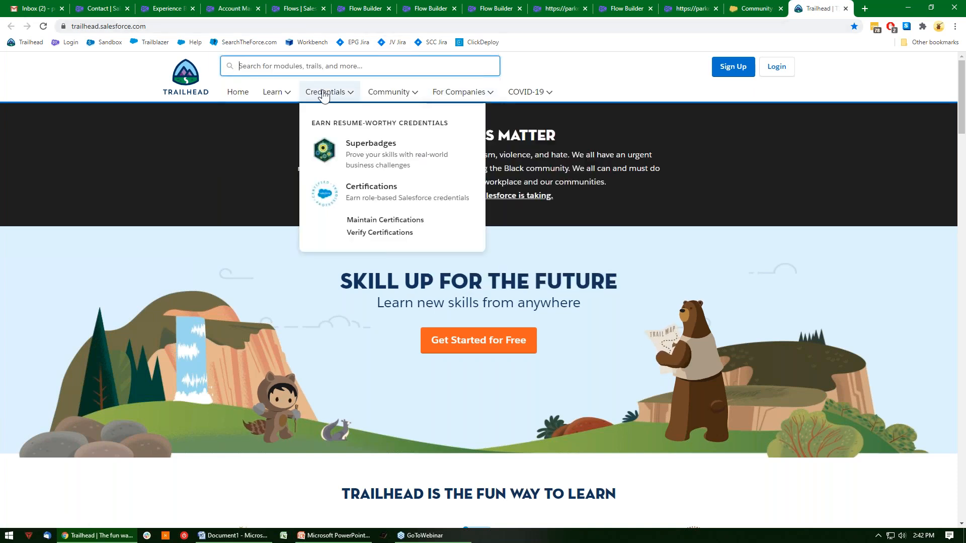
Open Trailhead's Projects catalog from the learning resources and look over the list of projects.
mouse_move(270, 97)
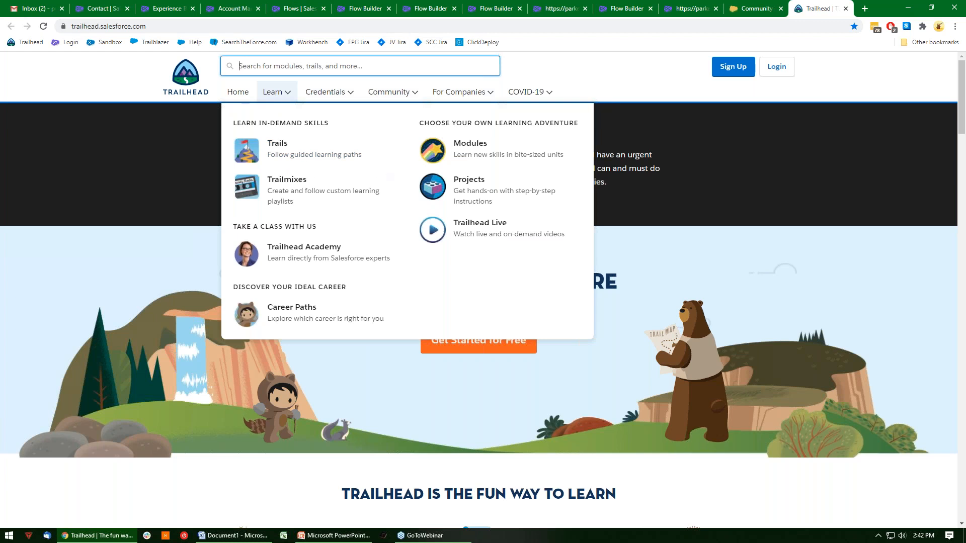
click(463, 190)
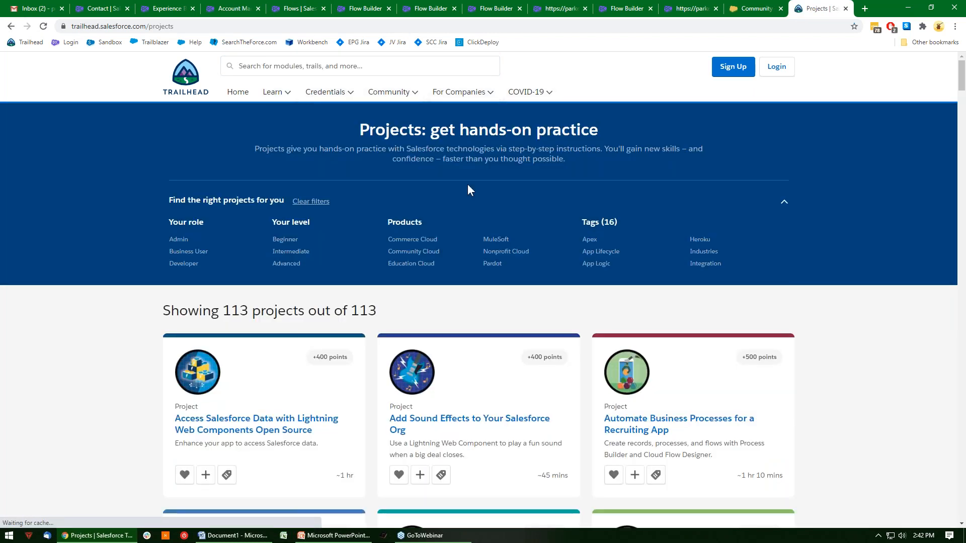
scroll(669, 236, down, 3)
scroll(684, 255, down, 1)
scroll(701, 259, up, 1)
scroll(645, 257, up, 3)
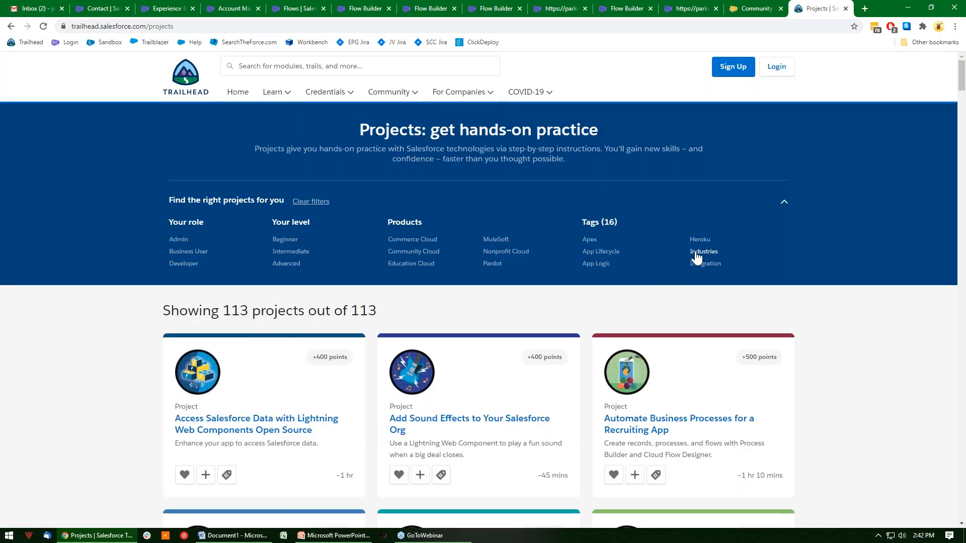
Find "flow" on the Projects page and look through the list for flow-related hands-on projects.
key(ctrl+f)
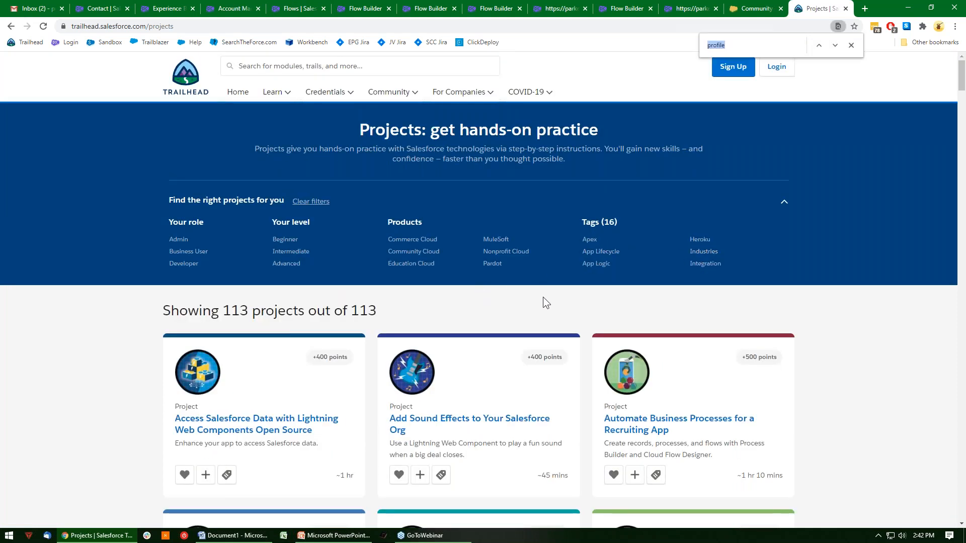
text(flow)
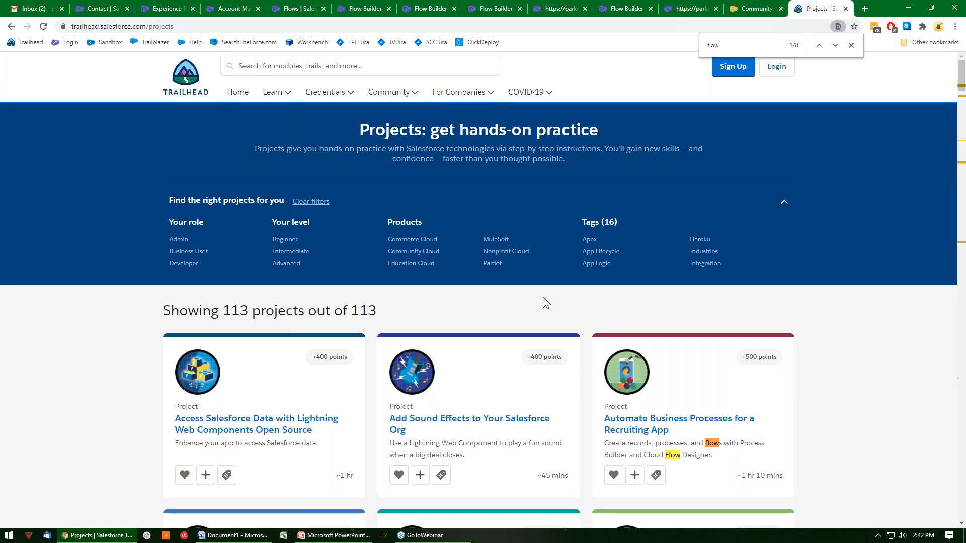
scroll(556, 342, down, 3)
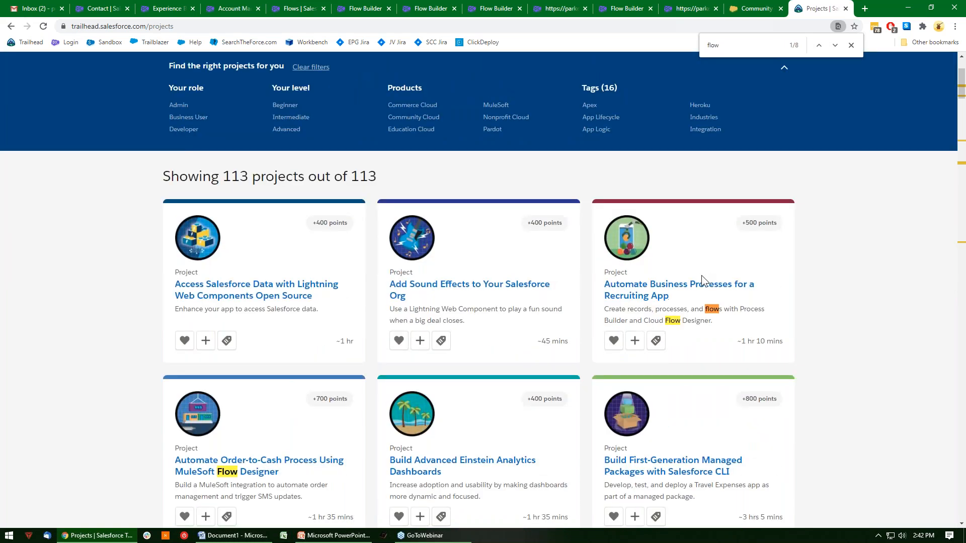
scroll(683, 291, down, 3)
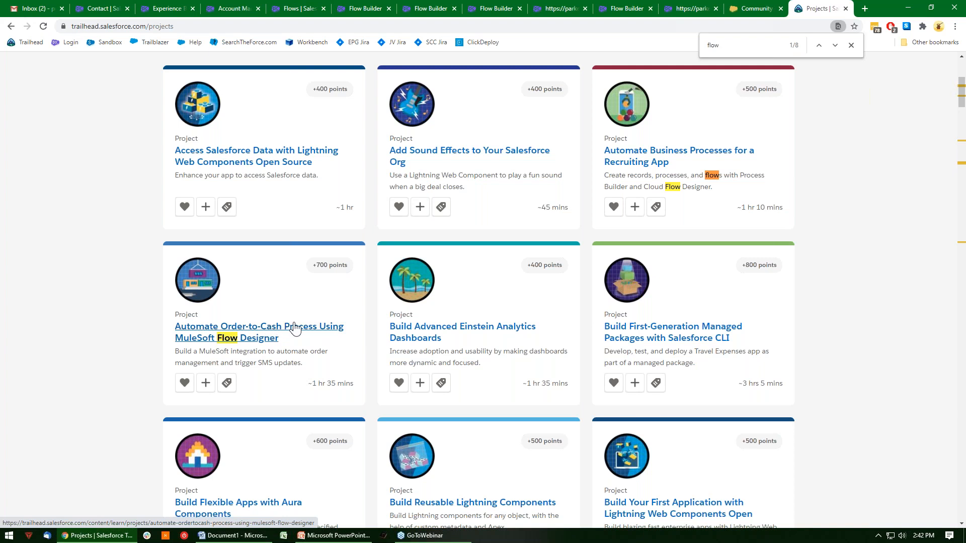
scroll(316, 312, down, 12)
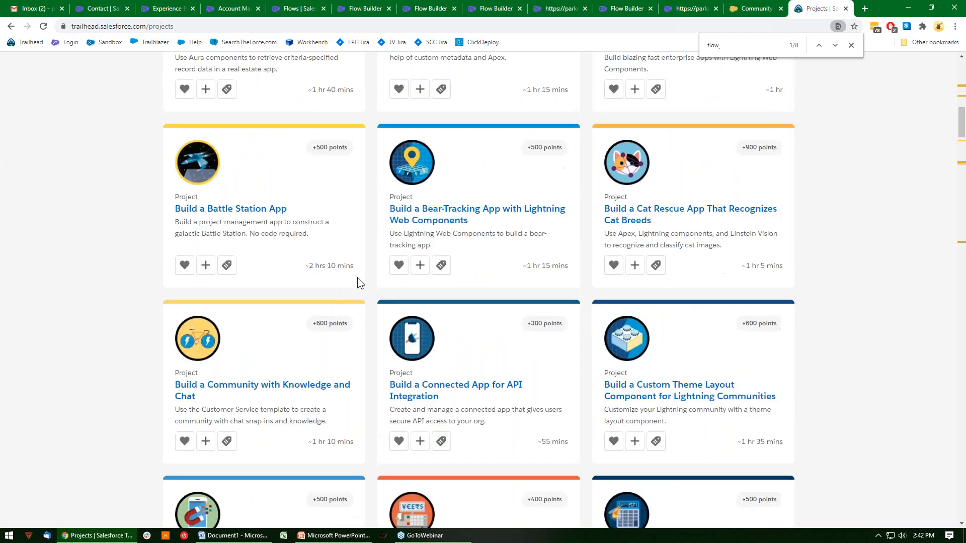
scroll(458, 247, down, 3)
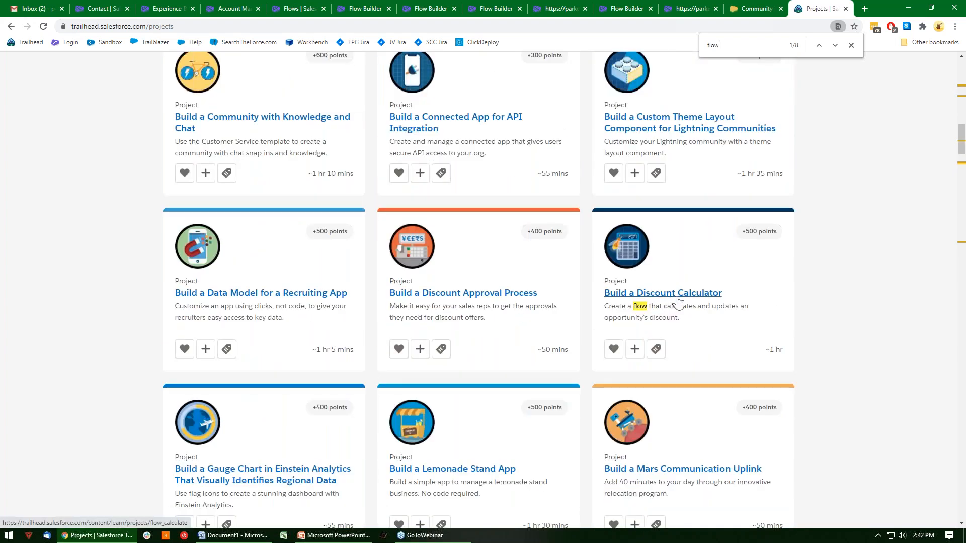
scroll(683, 280, down, 6)
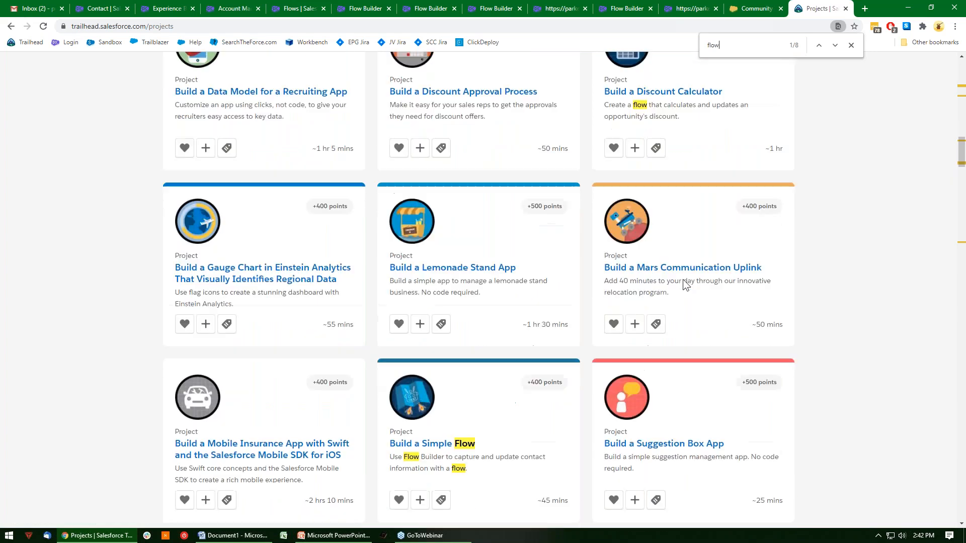
scroll(515, 277, down, 7)
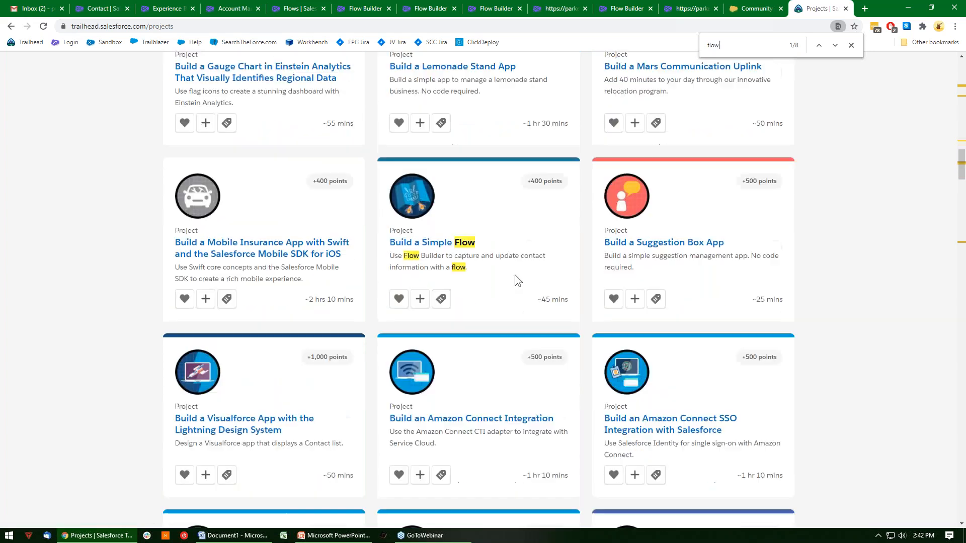
scroll(515, 275, down, 1)
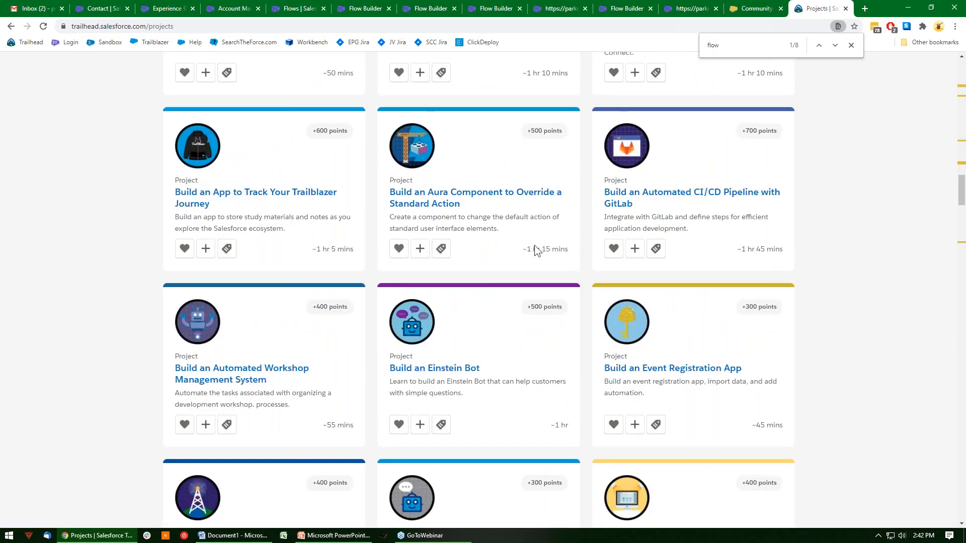
scroll(535, 250, down, 13)
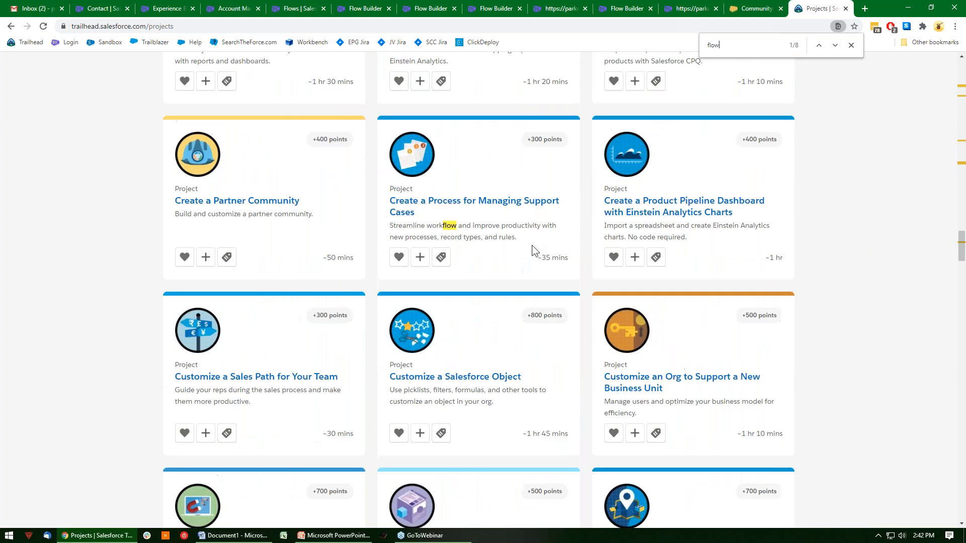
scroll(522, 234, down, 15)
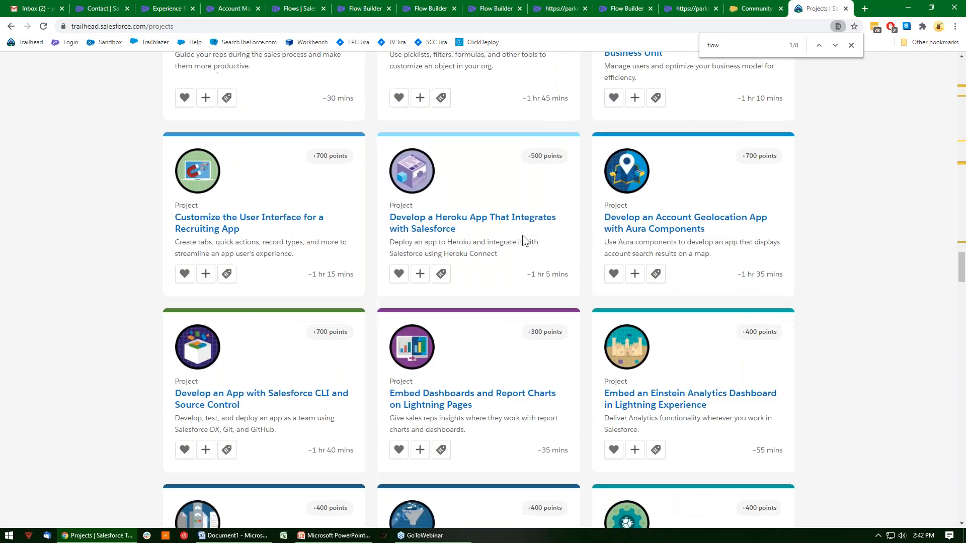
scroll(717, 233, down, 20)
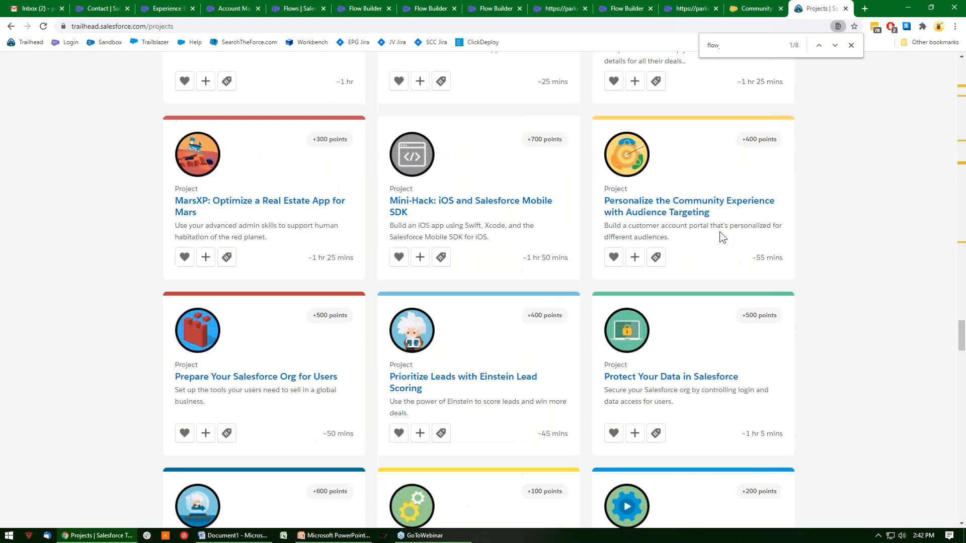
scroll(744, 218, down, 20)
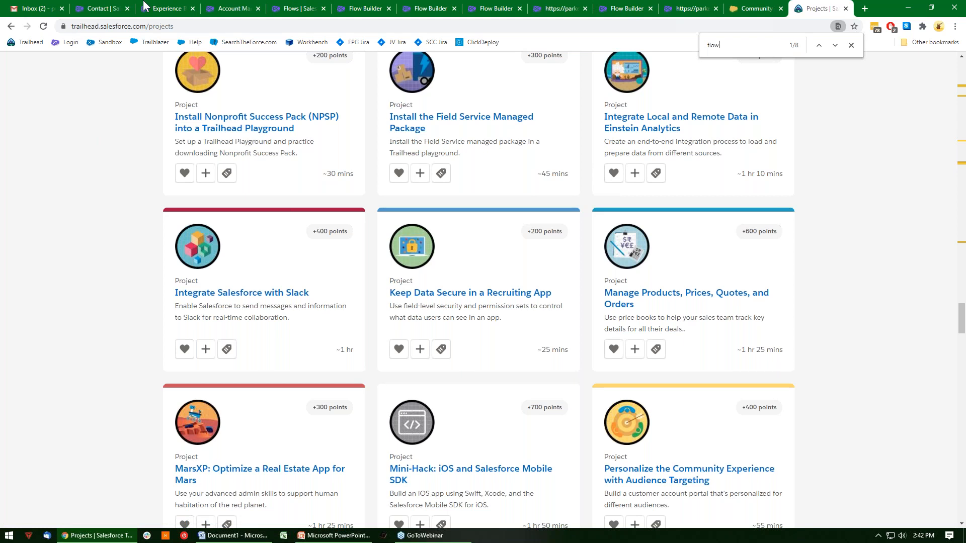
Return to the Create Portal User Wizard flow and close the GetContactsError screen editor, discarding the Lookup component.
click(645, 6)
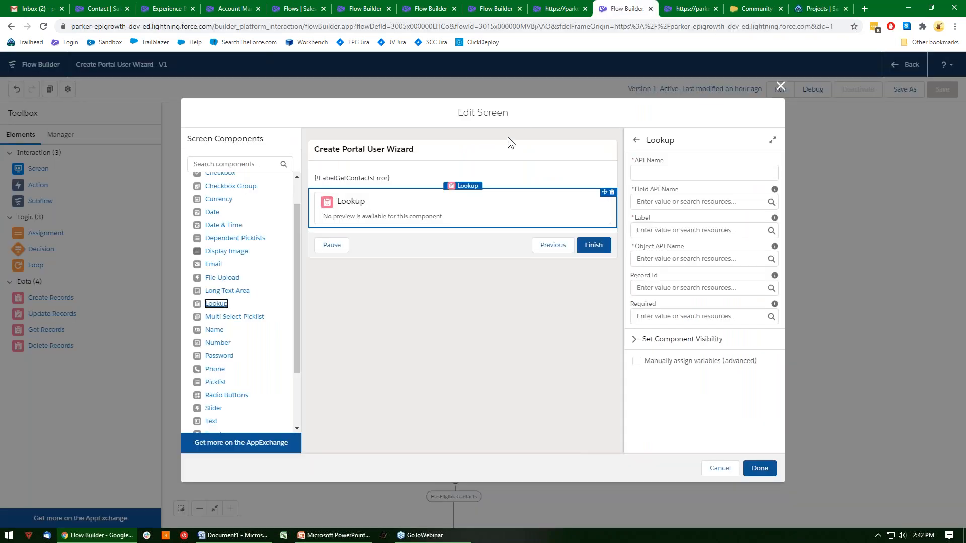
click(781, 88)
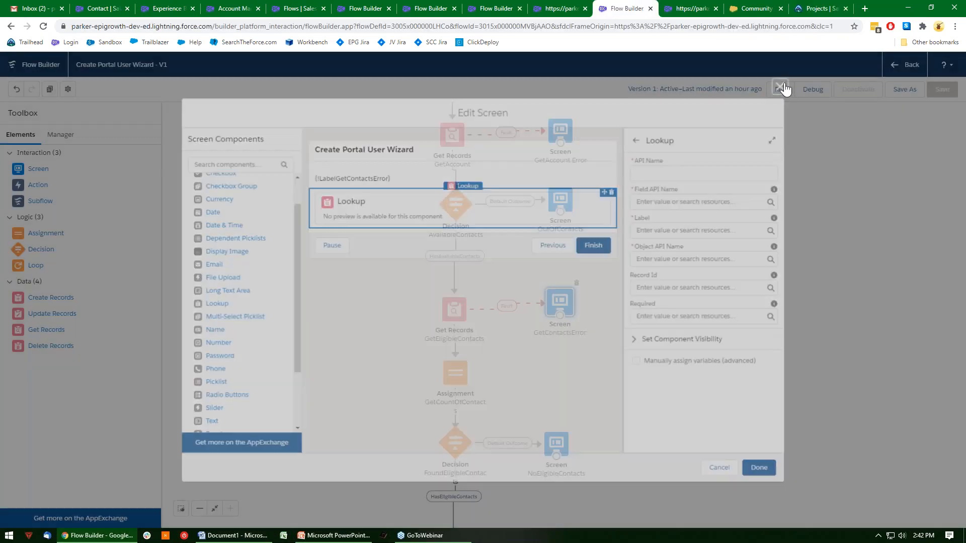
Start a new Formula resource in the Create Portal User Wizard flow and look through its insertable resources down to the global variables.
click(62, 134)
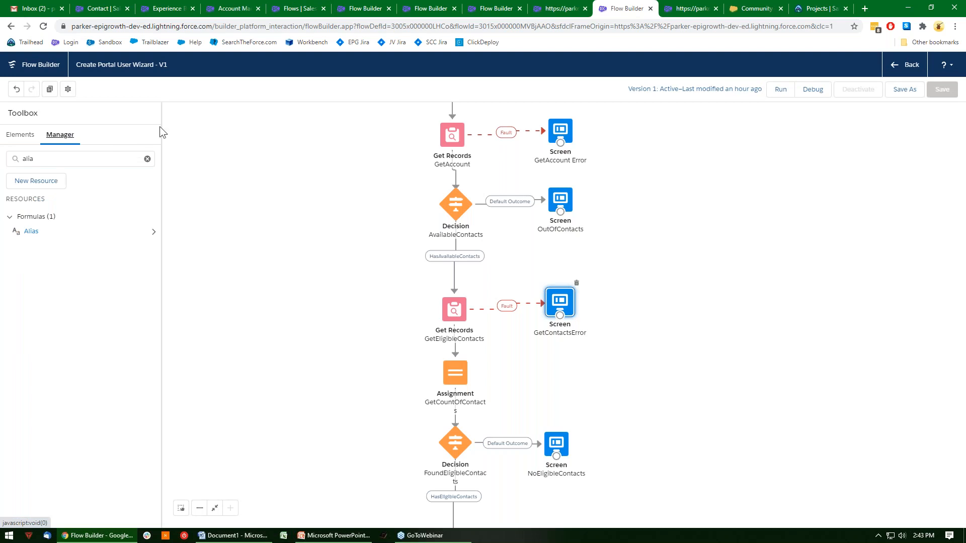
click(147, 159)
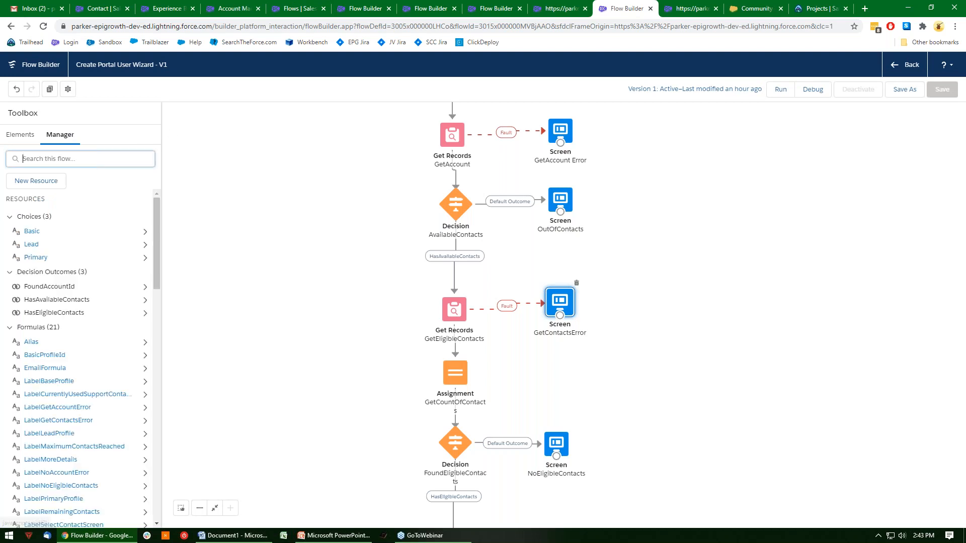
click(45, 181)
click(317, 254)
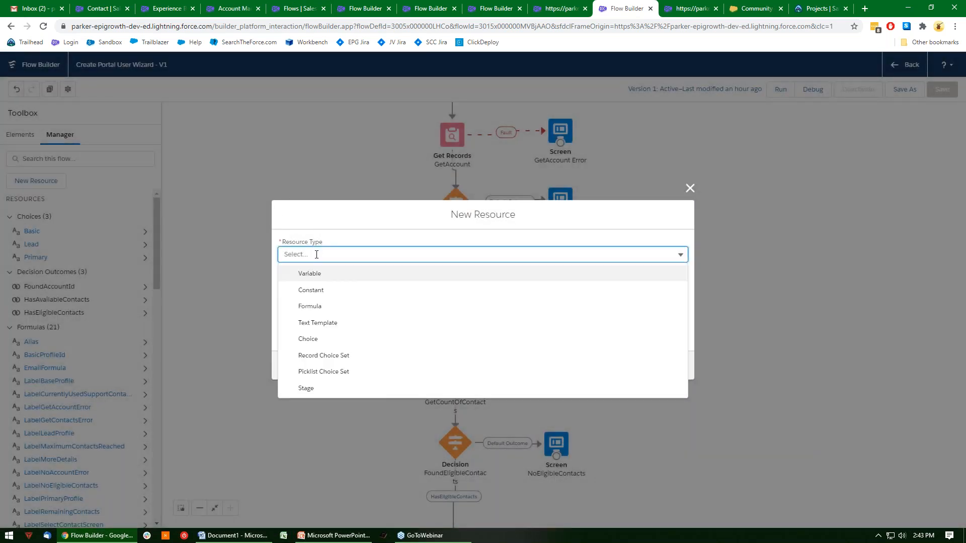
click(335, 309)
click(328, 347)
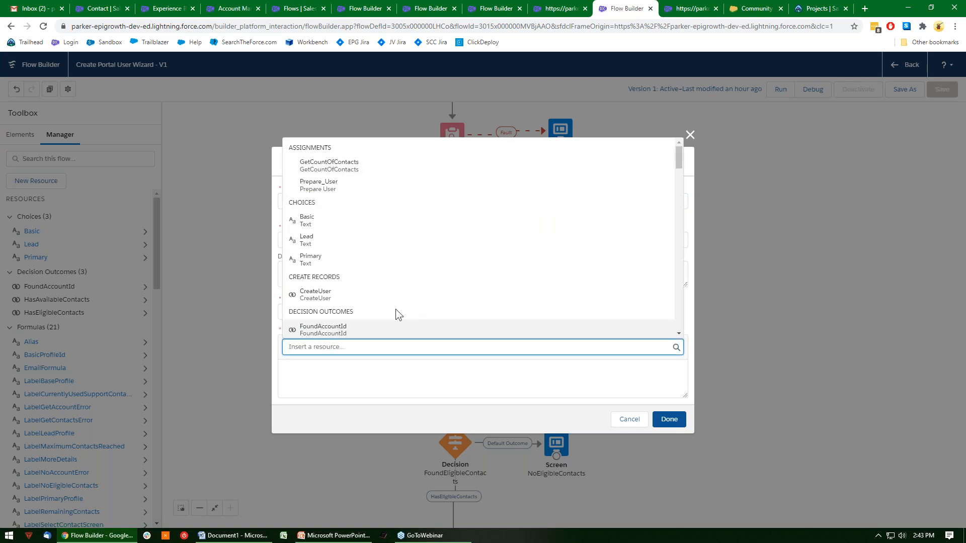
scroll(394, 312, down, 10)
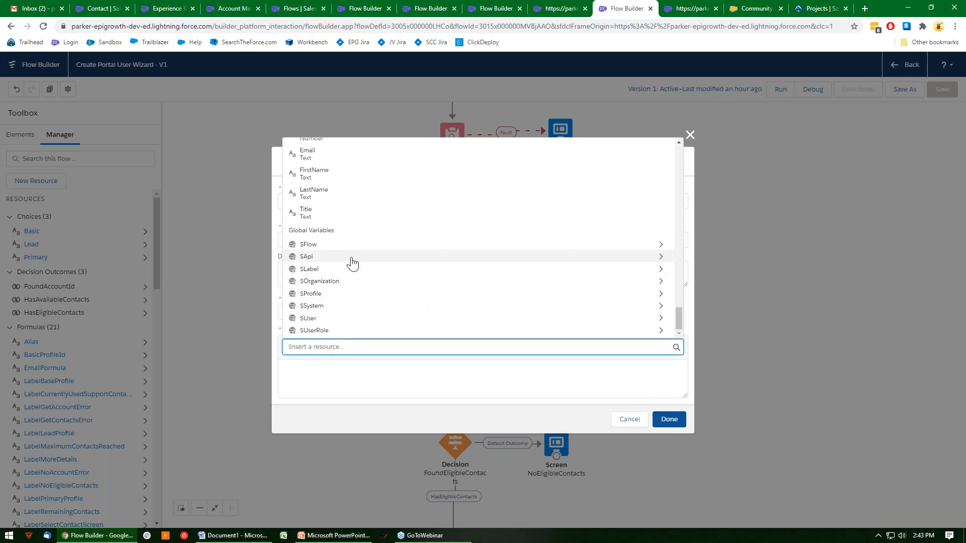
Insert the $Flow global variable into the formula to view its available fields, and clear the reference again.
click(335, 246)
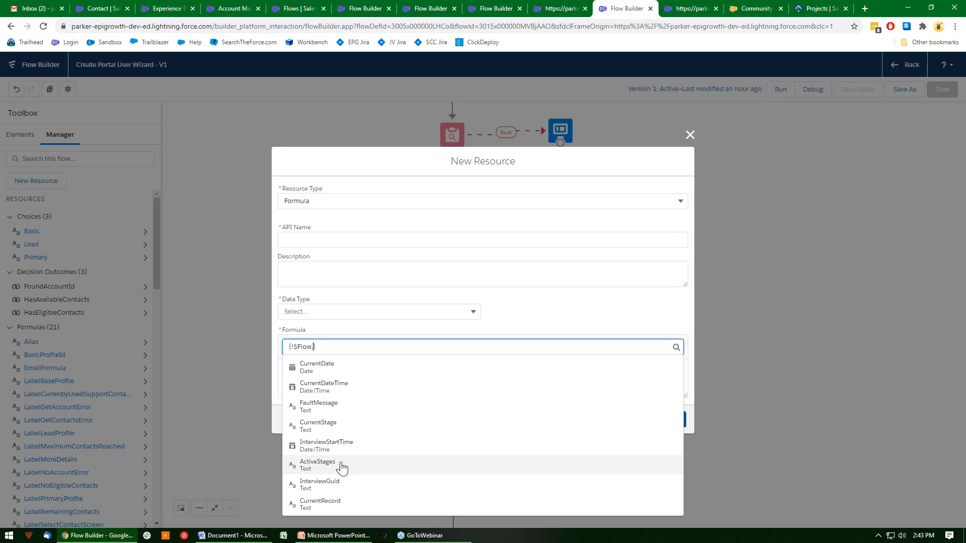
key(BackSpace)
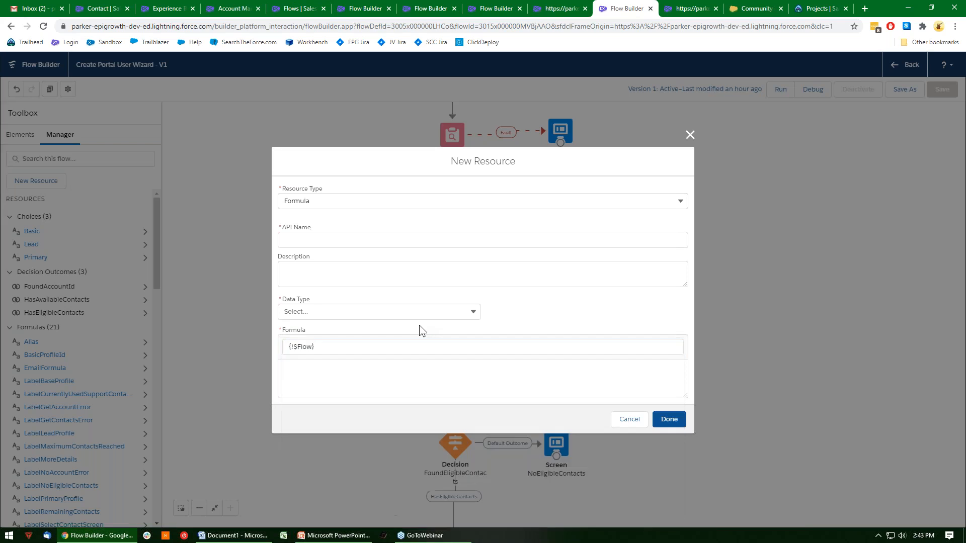
click(382, 344)
drag(321, 349, 245, 367)
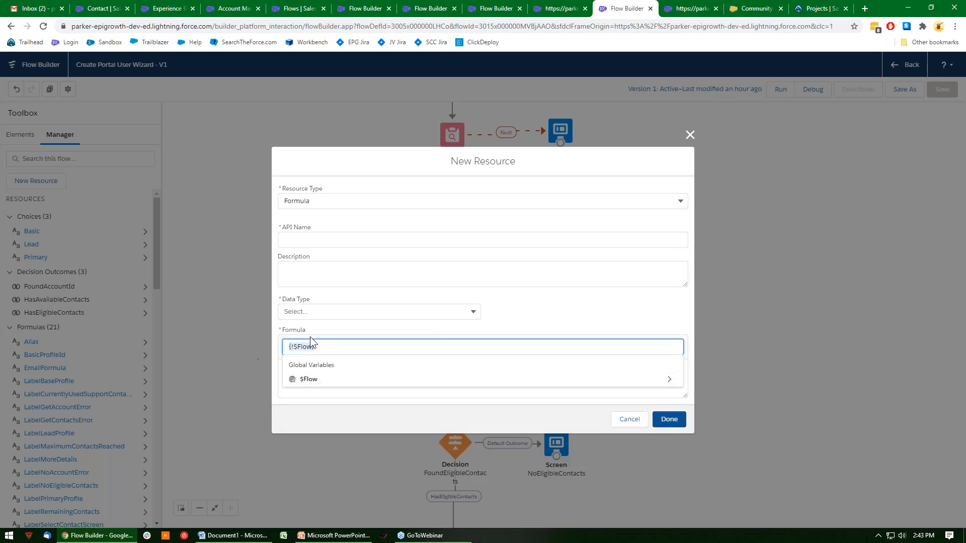
key(BackSpace)
Review the list of global variables that can be inserted into the new formula resource.
scroll(414, 414, down, 15)
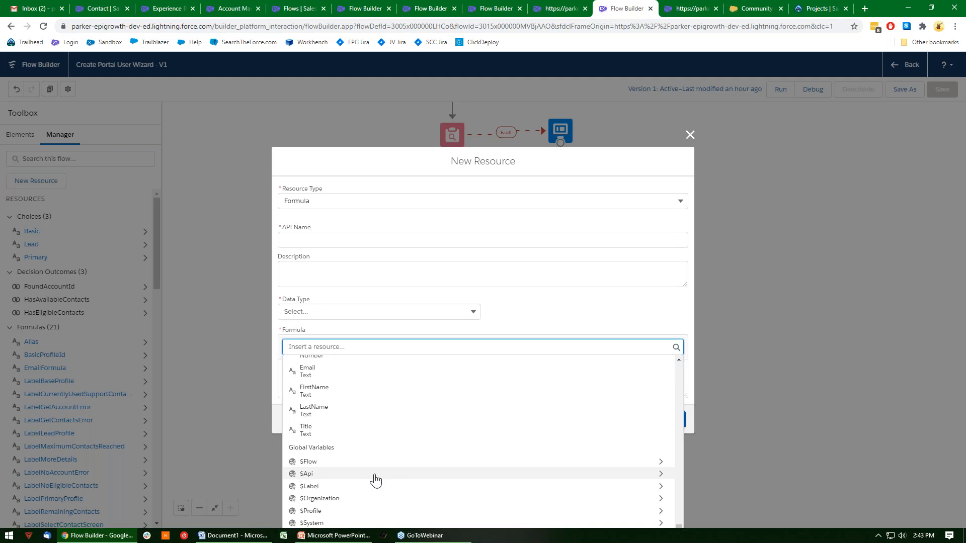
click(537, 301)
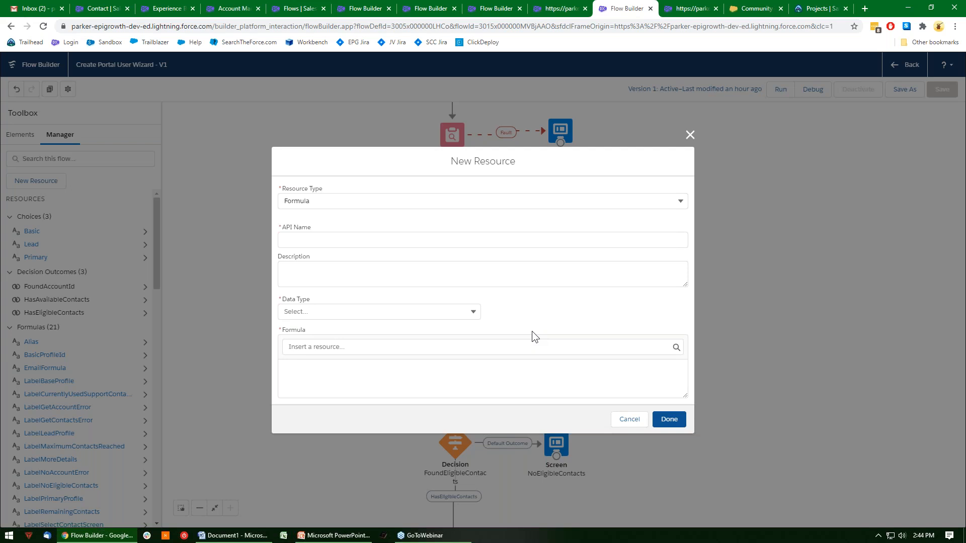
click(483, 346)
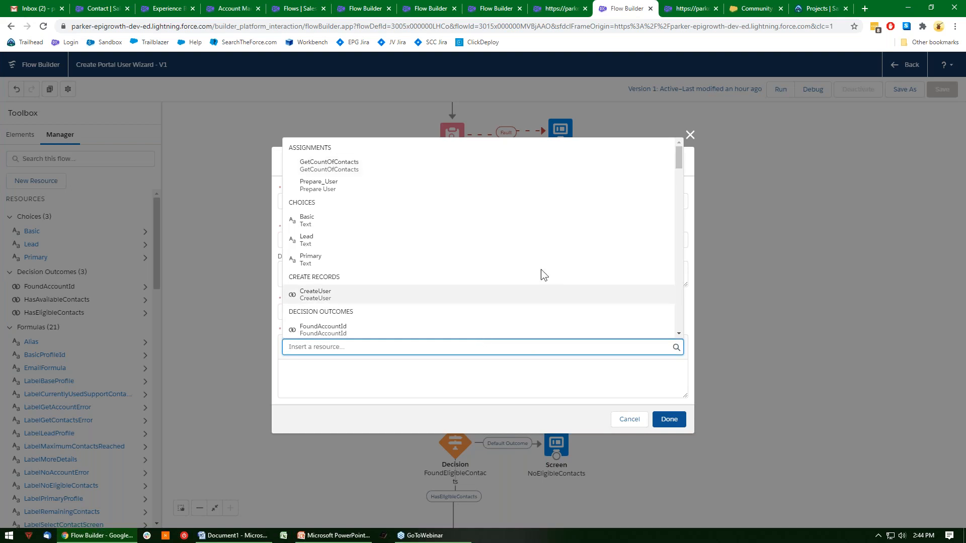
scroll(541, 274, down, 10)
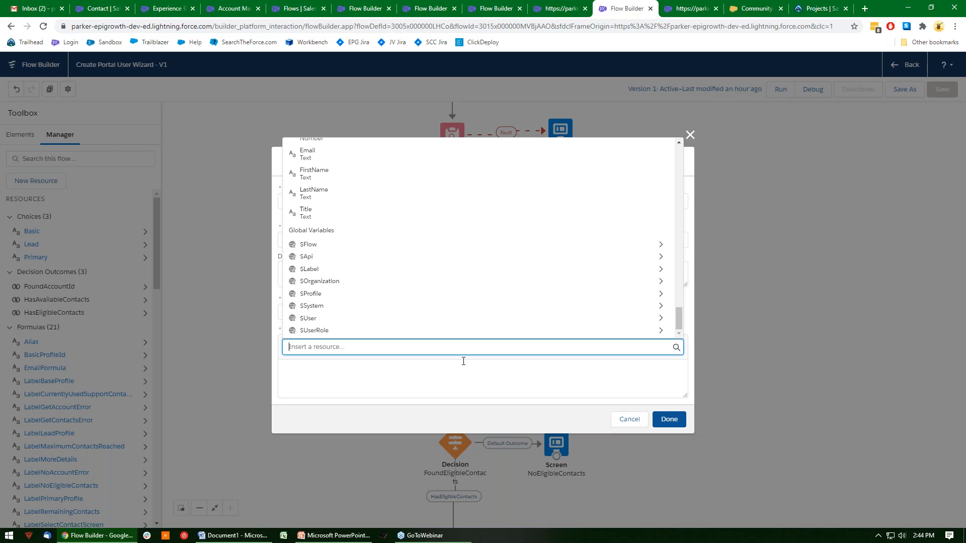
Switch to the PopulateProfileId flow, highlight $Record in the AssignProfileId assignment's variable, and close the assignment editor.
click(299, 9)
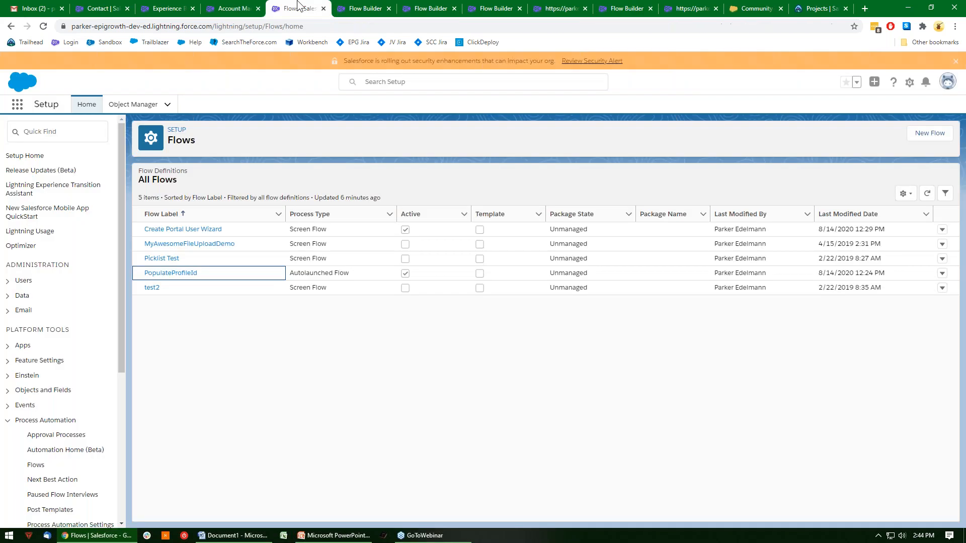
click(360, 9)
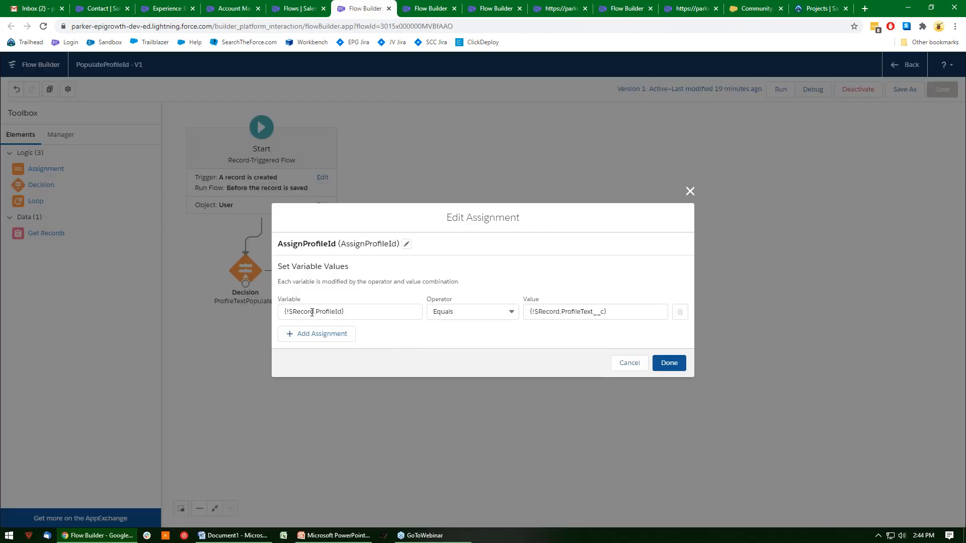
drag(315, 312, 291, 310)
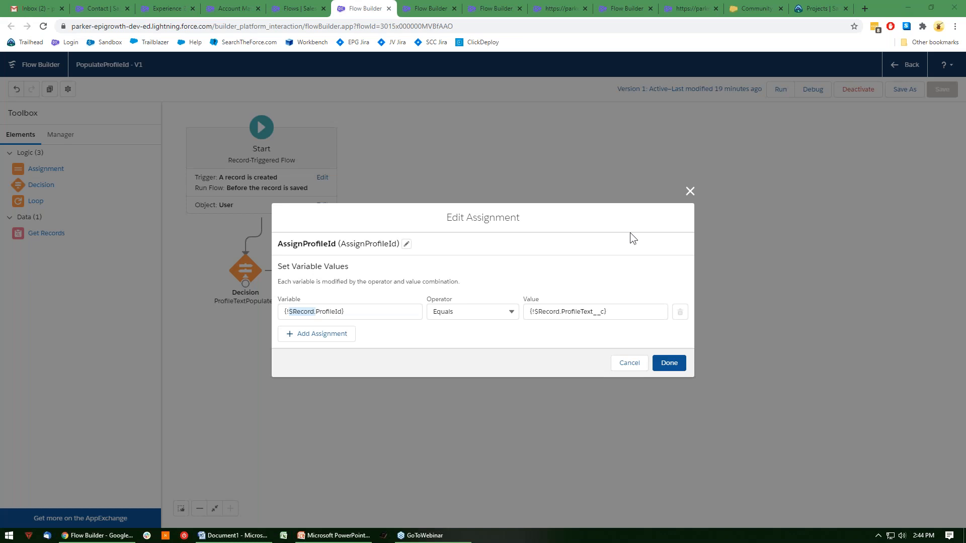
click(690, 191)
View the Flow Builder keyboard shortcuts help and close it.
click(945, 64)
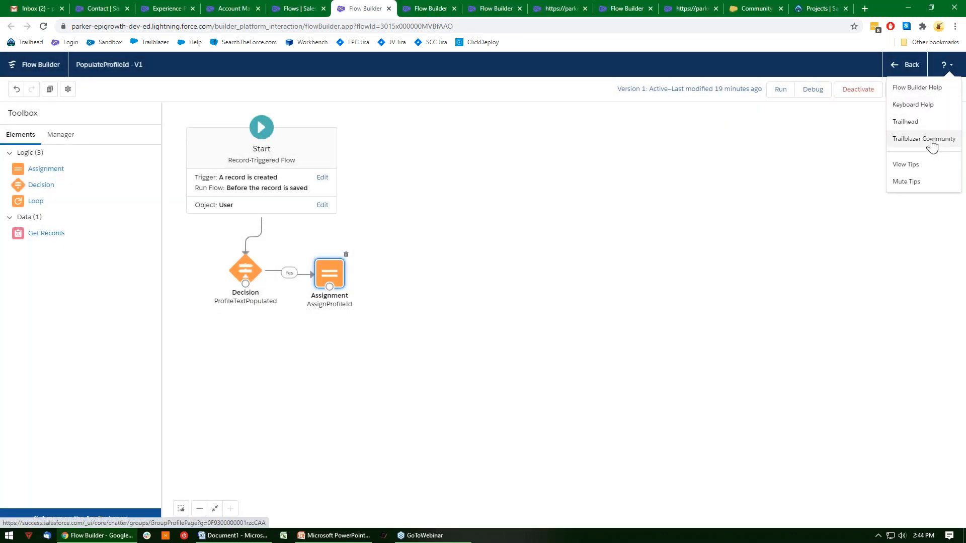
click(933, 106)
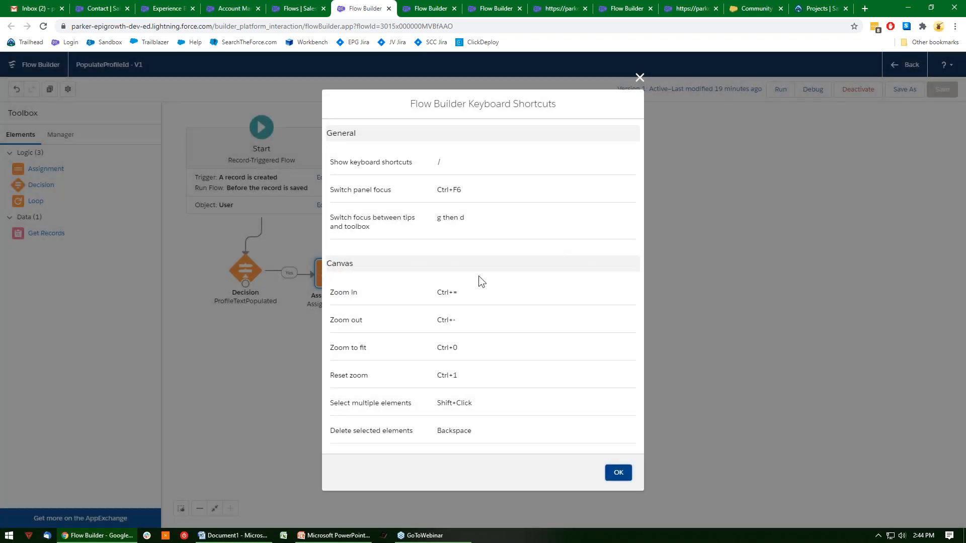
click(638, 76)
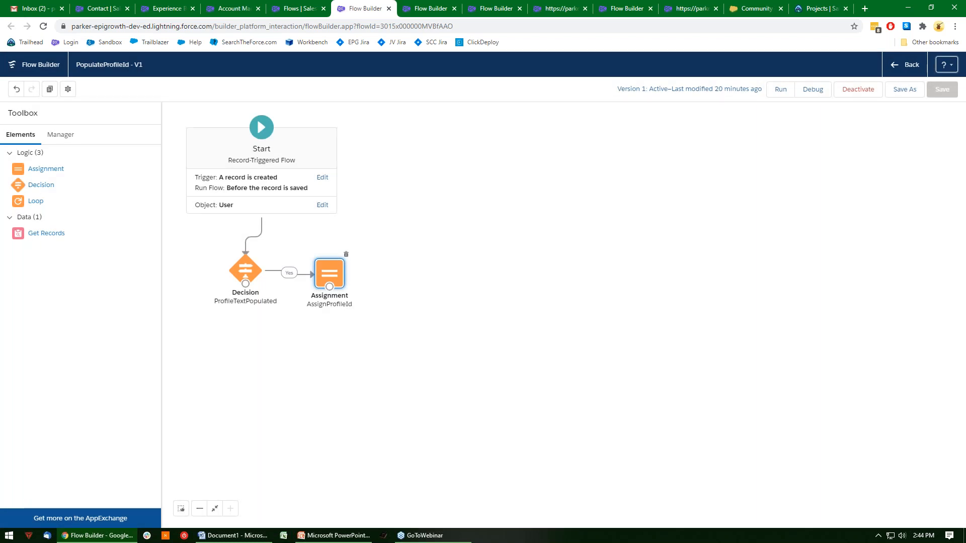
Add a Get Records element for the Account object to the PopulateProfileId flow and examine its filter, sort and storage options.
drag(41, 237, 465, 271)
click(370, 354)
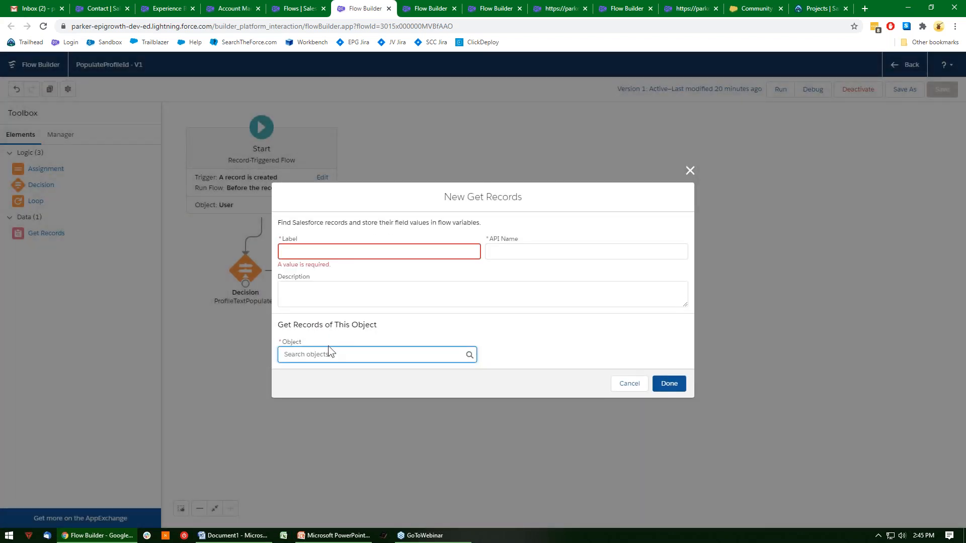
click(328, 345)
click(344, 352)
click(338, 352)
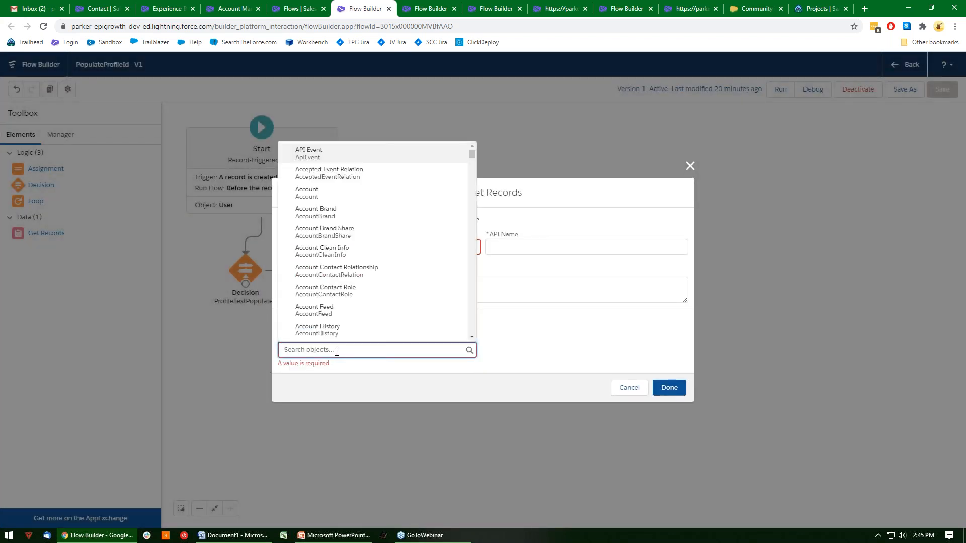
click(337, 194)
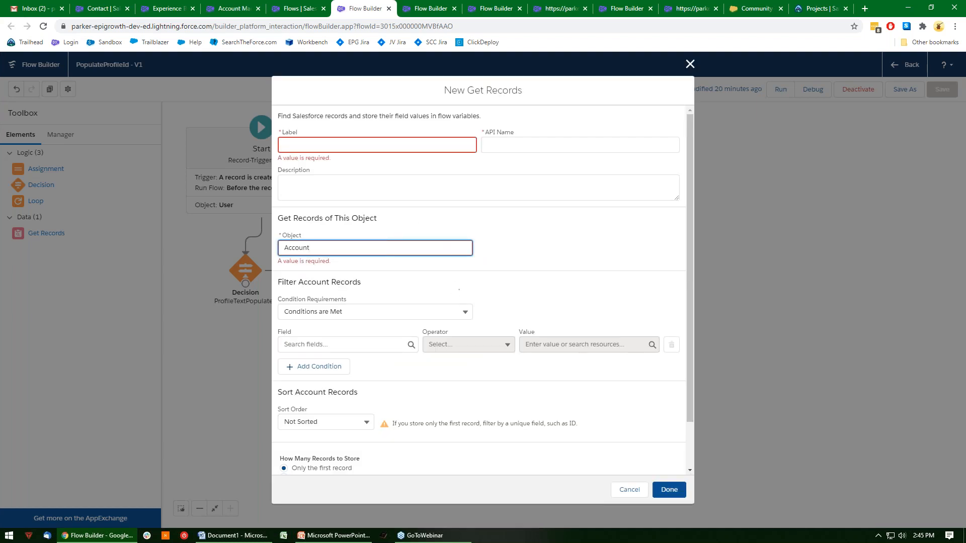
scroll(439, 326, down, 1)
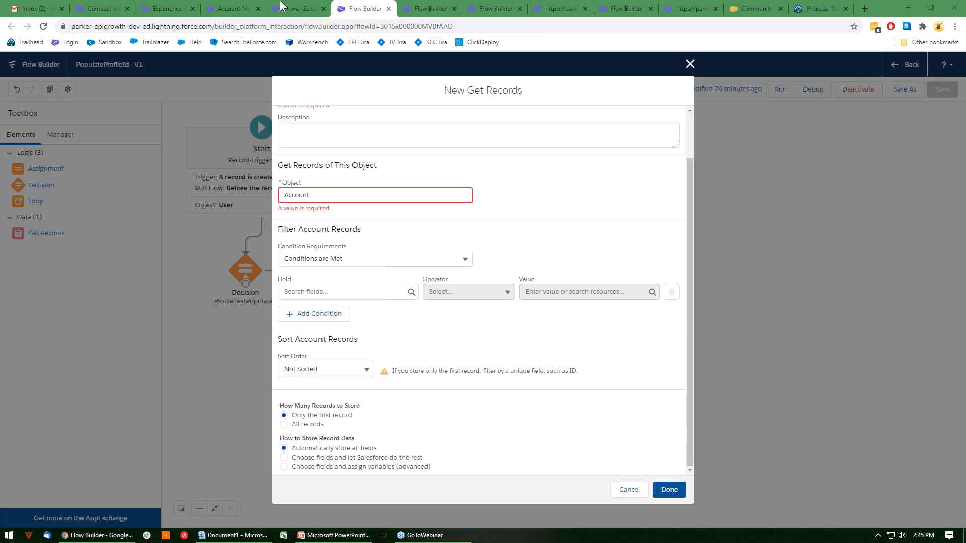
Switch to the new Contact button definition and highlight the Contact.OwnerId merge field in its flow URL.
click(244, 8)
click(183, 7)
click(120, 8)
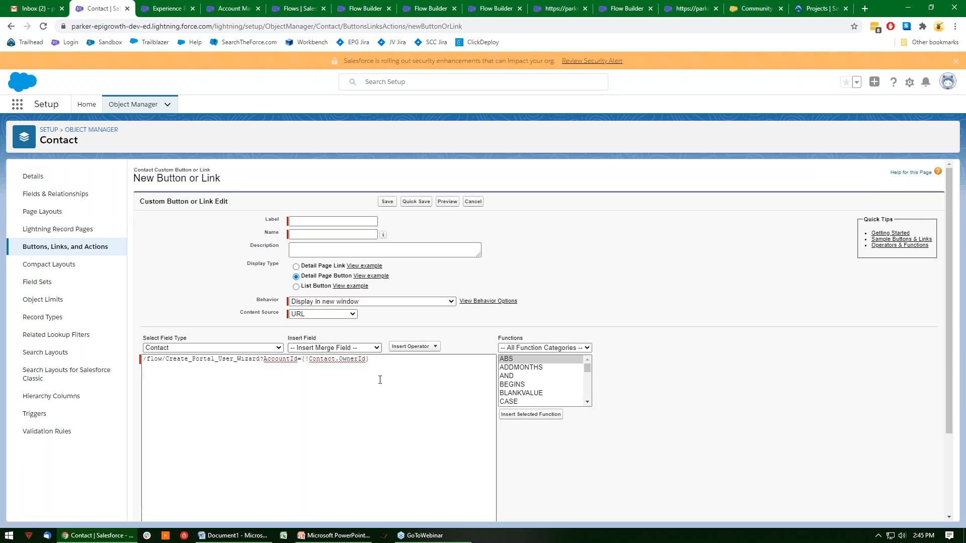
click(444, 377)
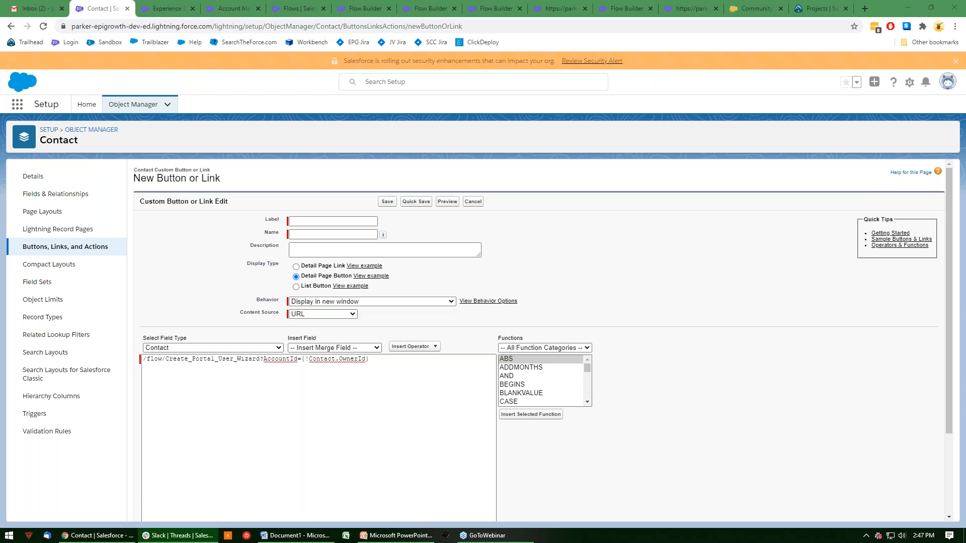
click(433, 415)
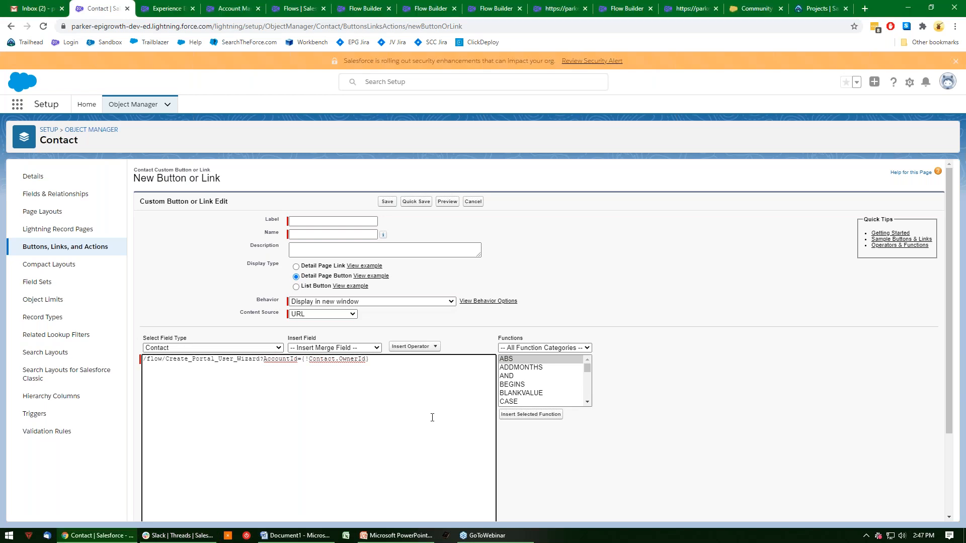
drag(367, 359, 308, 359)
click(405, 379)
Return to the PopulateProfileId flow and discard the new Get Records element.
click(228, 8)
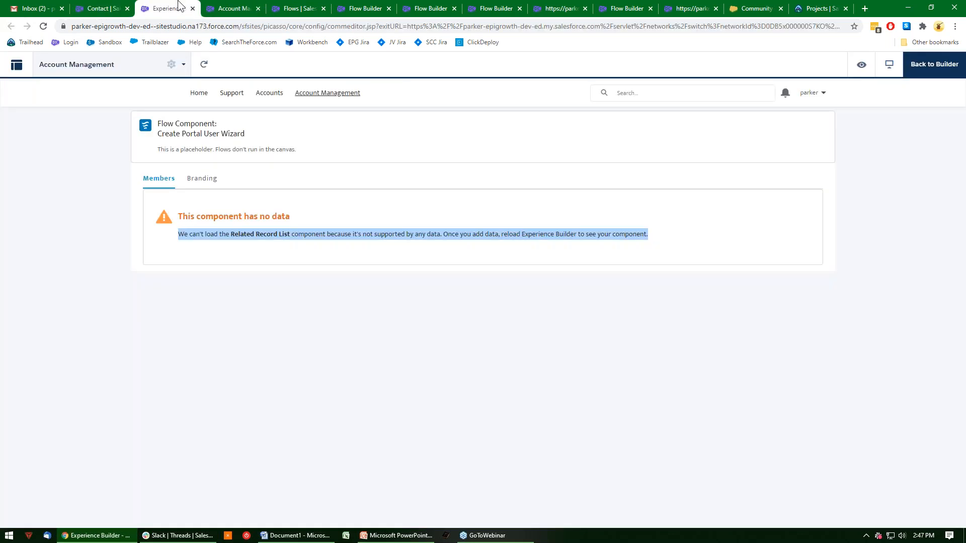
click(287, 6)
click(363, 8)
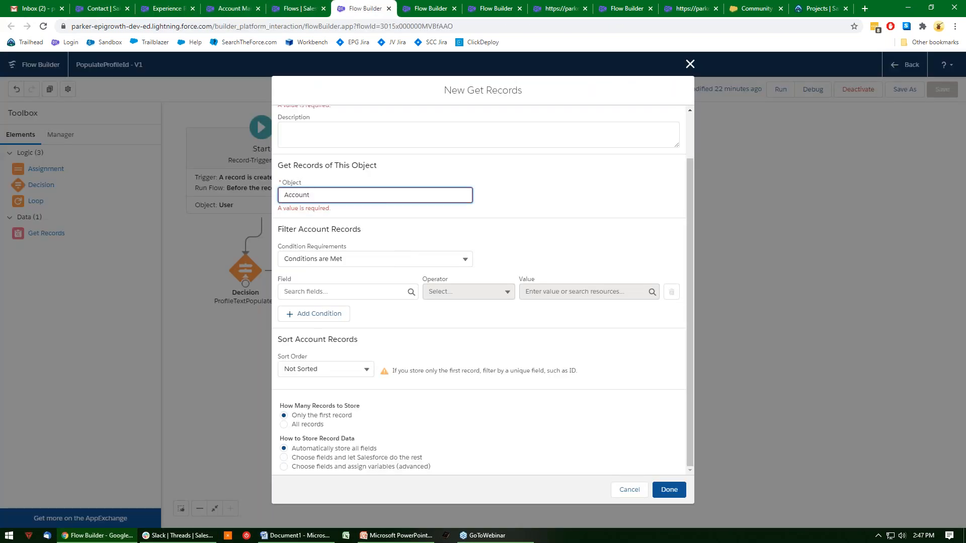
click(690, 64)
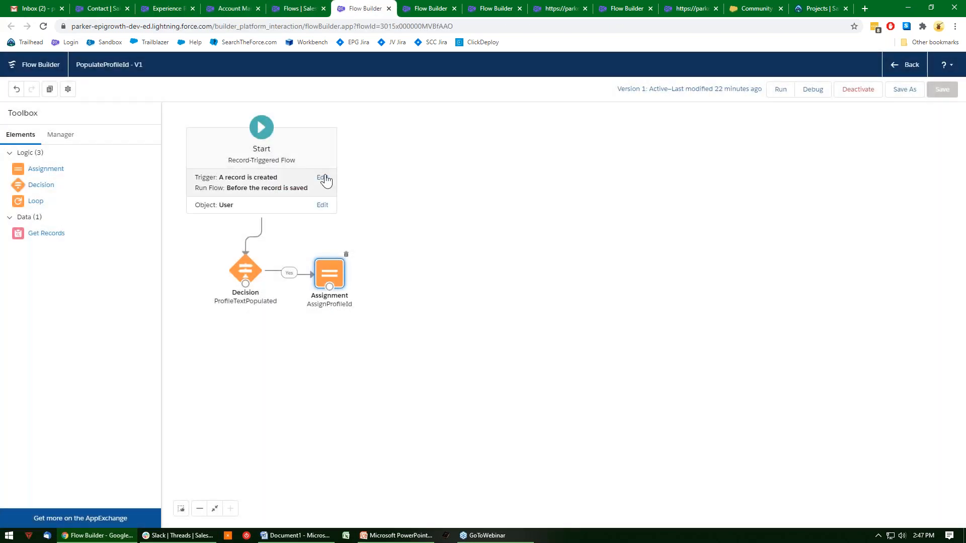
Switch to the active Create Portal User Wizard flow and look through its list of resources and elements.
click(434, 8)
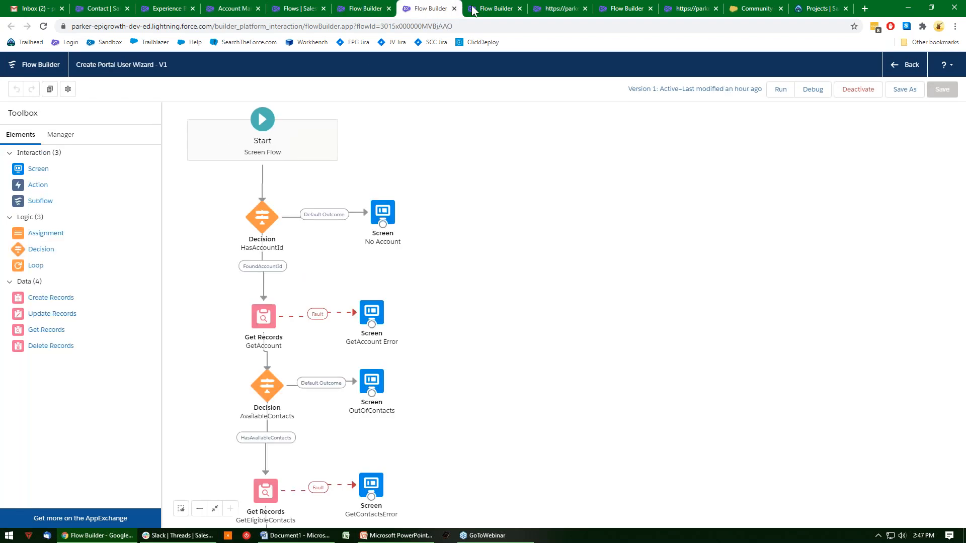
click(59, 134)
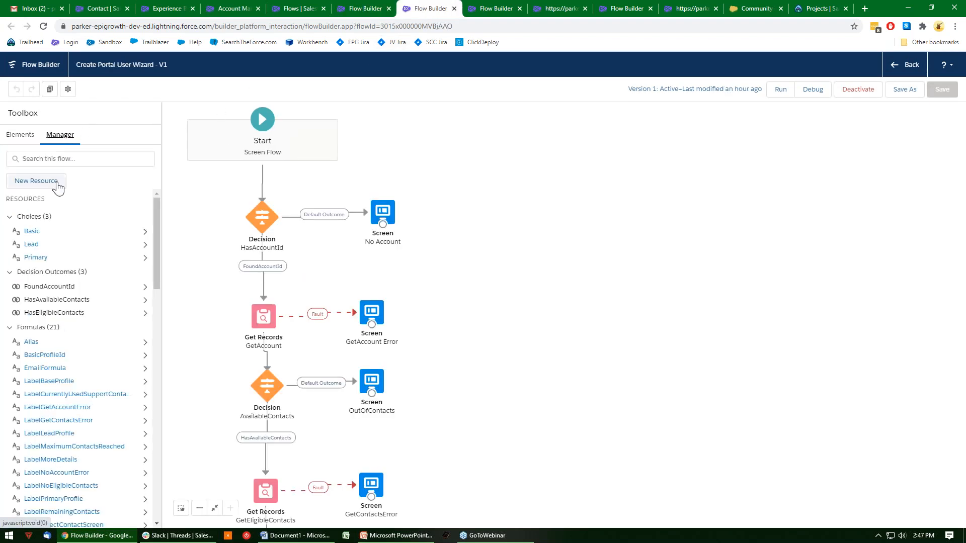
scroll(59, 341, down, 10)
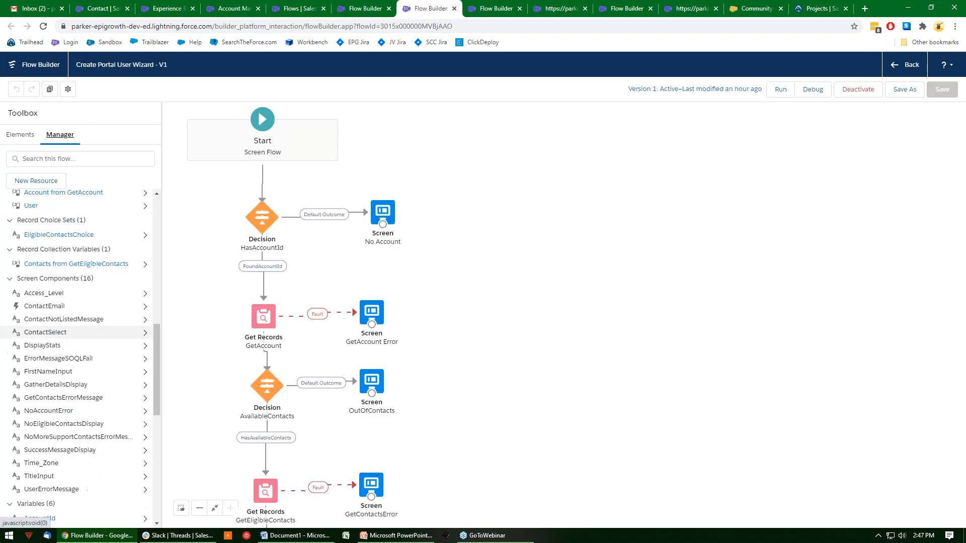
scroll(64, 353, down, 10)
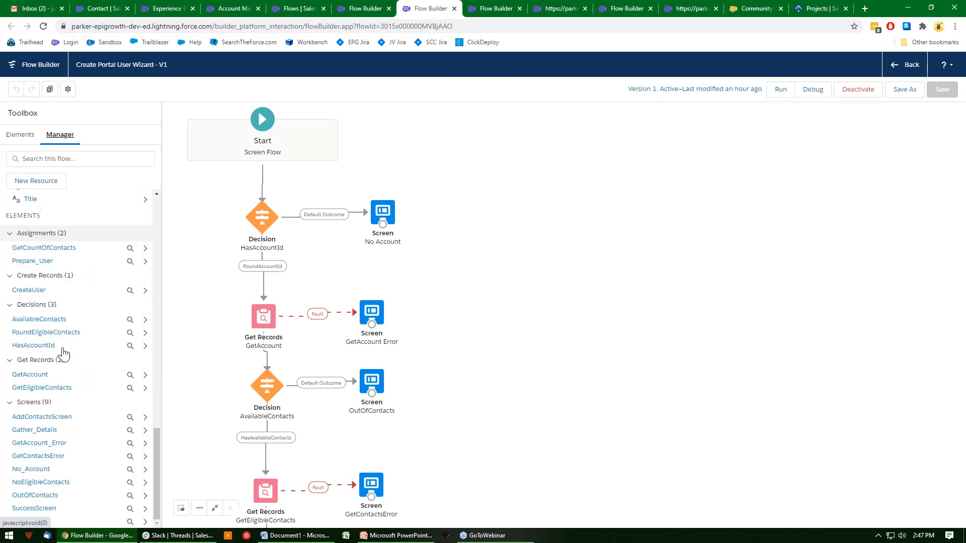
scroll(59, 366, up, 15)
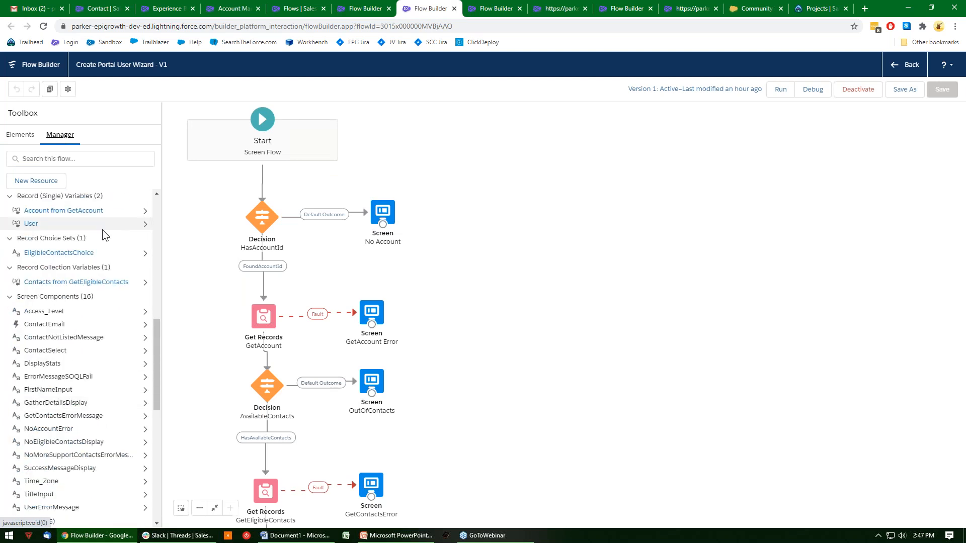
Find "acc" among the flow's resources and open the AccountId variable to view its settings.
click(71, 159)
text(var)
key(BackSpace)
key(BackSpace)
key(BackSpace)
text(acc)
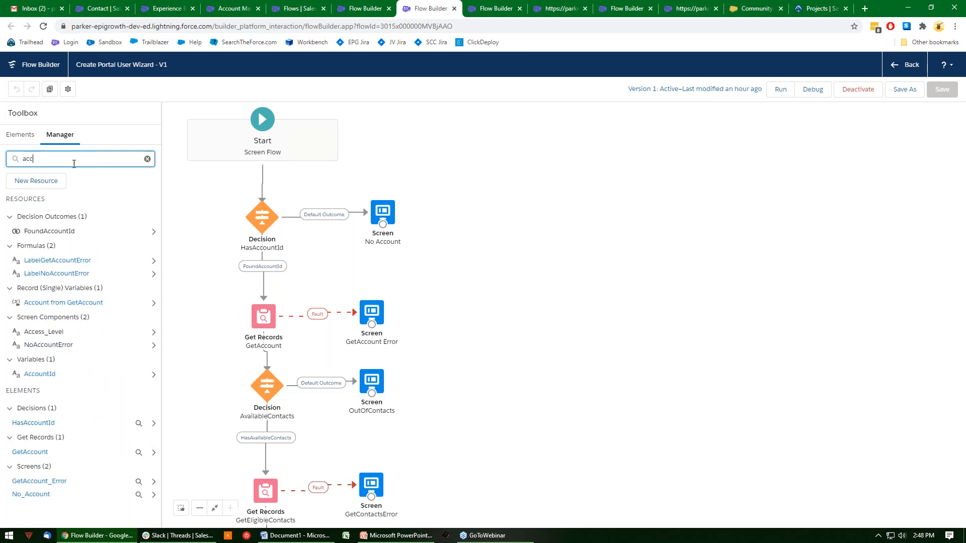
click(40, 373)
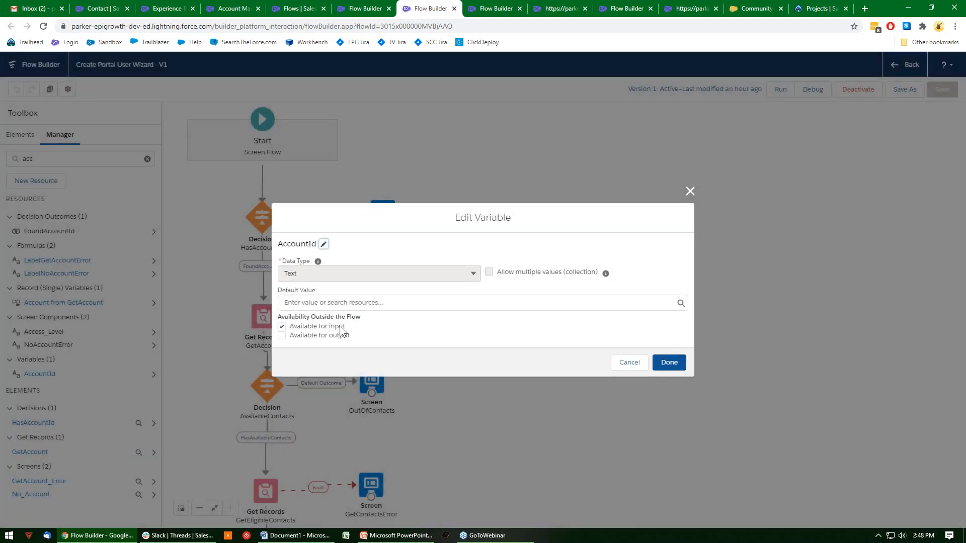